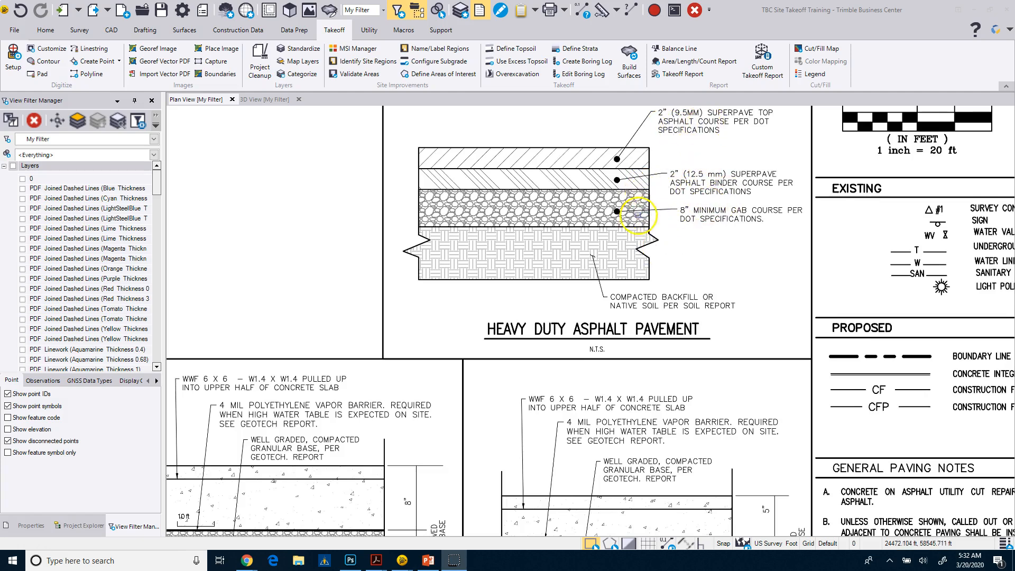
# Examine the pavement and dumpster slab sections, the existing, fill and cut sections, and the Typical Earthwork Sections notes on the paving plan
pyautogui.moveTo(623, 318); pyautogui.dragTo(655, 270, button='middle')
pyautogui.scroll(-1, 654, 271)
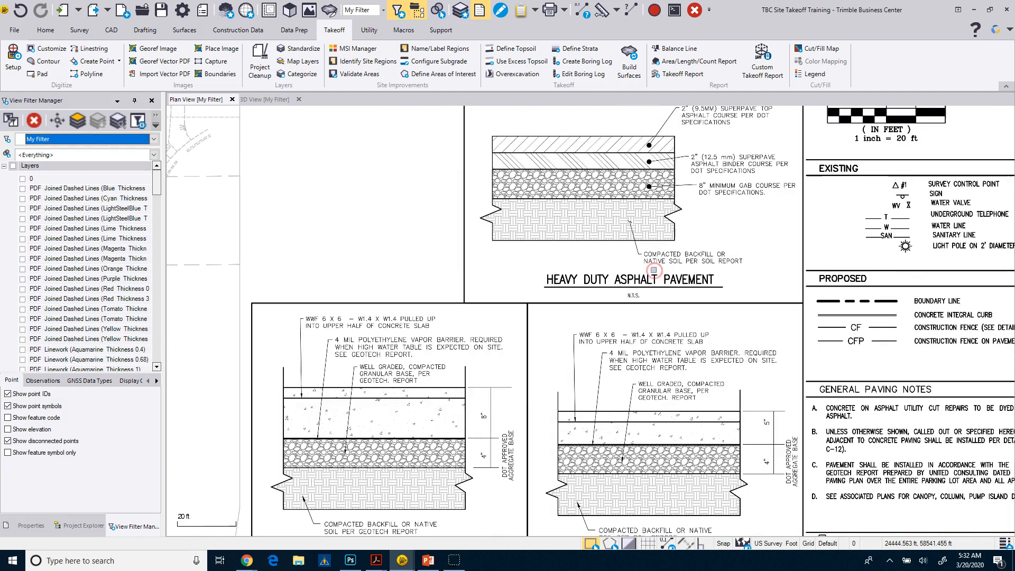
pyautogui.moveTo(511, 416); pyautogui.dragTo(520, 341, button='middle')
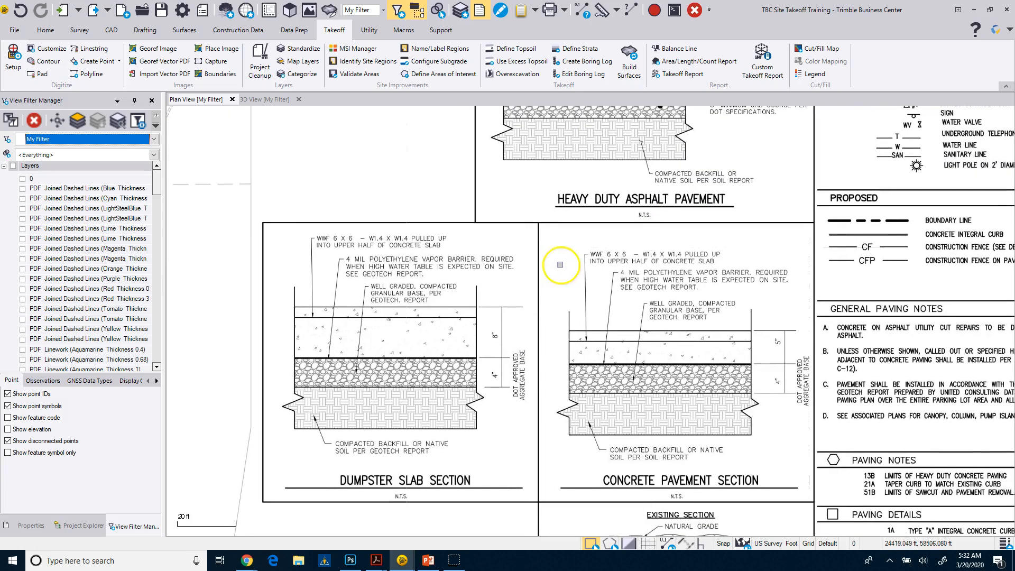
pyautogui.scroll(-2, 585, 222)
pyautogui.moveTo(584, 411); pyautogui.dragTo(518, 272, button='middle')
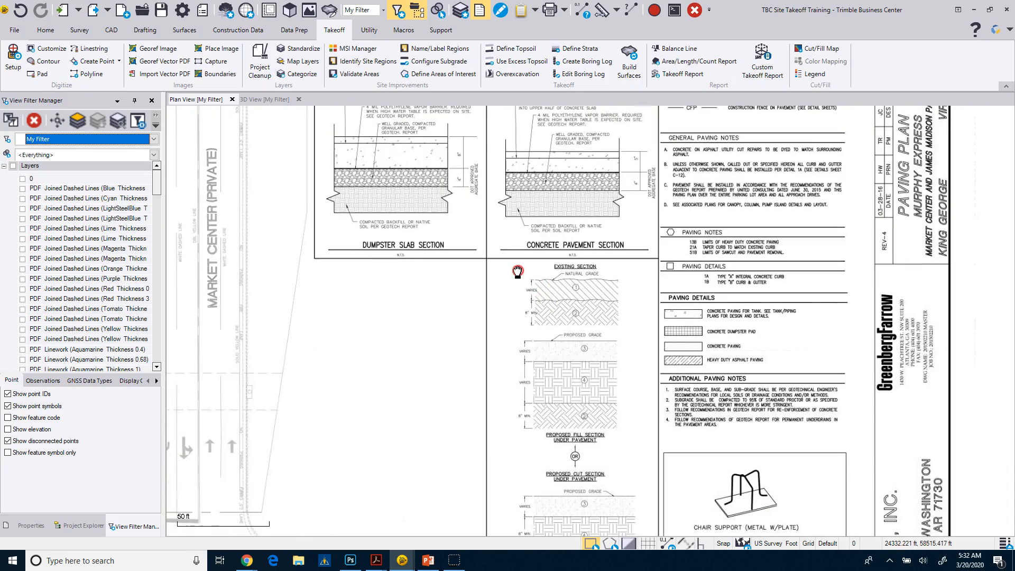
pyautogui.scroll(2, 578, 381)
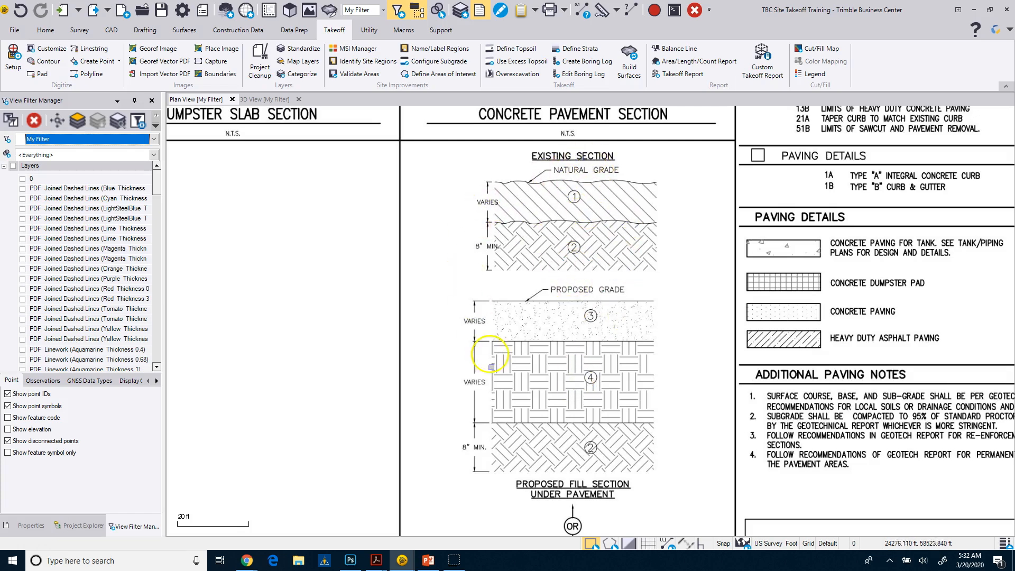
pyautogui.scroll(-1, 496, 418)
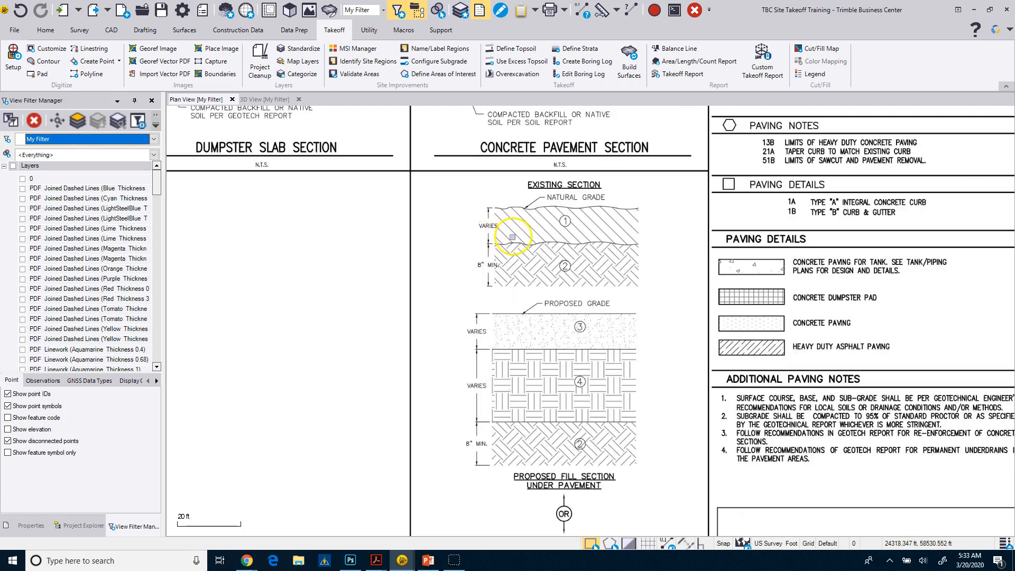
pyautogui.moveTo(519, 416); pyautogui.dragTo(505, 306, button='middle')
pyautogui.scroll(-1, 482, 365)
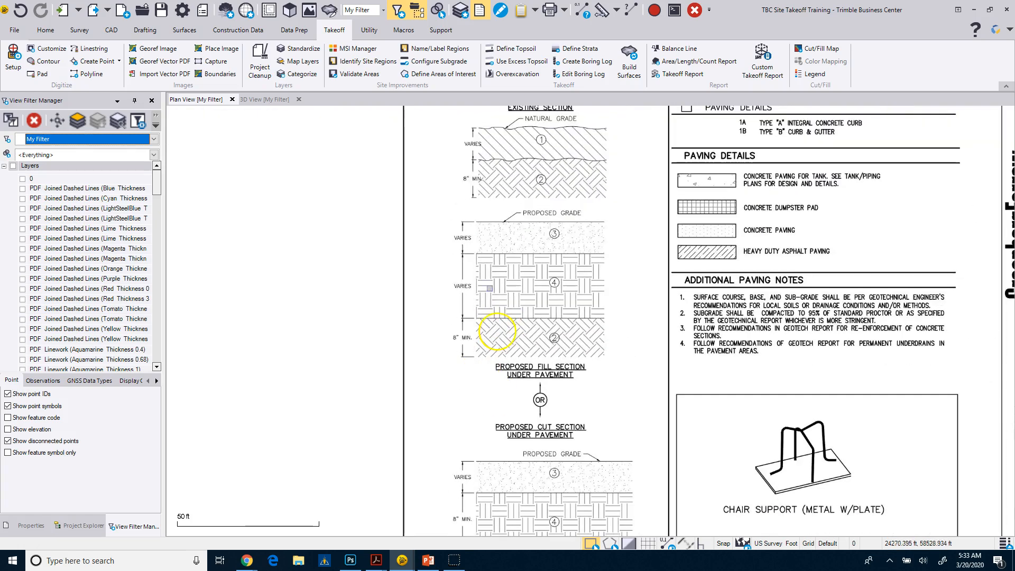
pyautogui.moveTo(505, 426); pyautogui.dragTo(481, 331, button='middle')
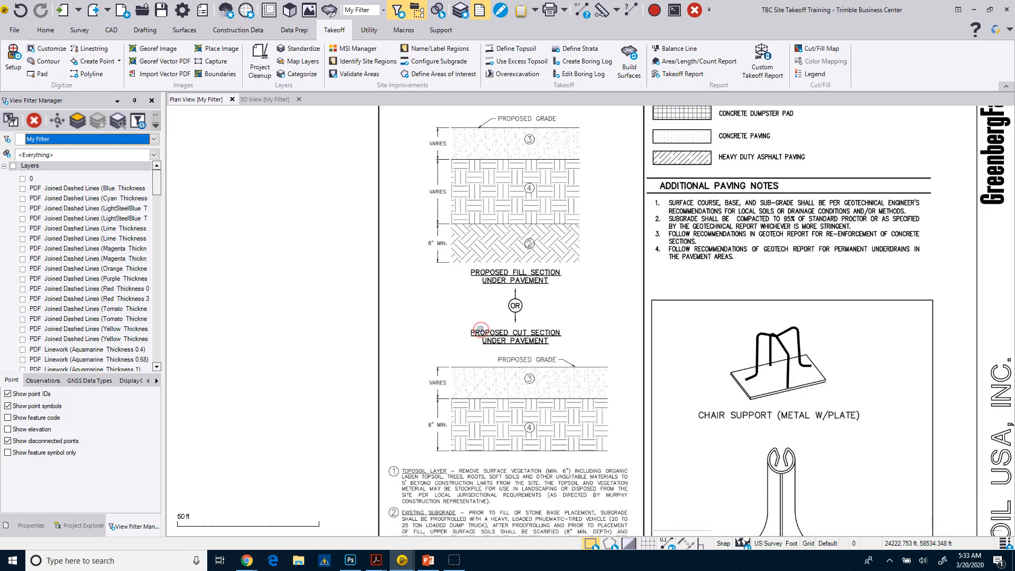
pyautogui.moveTo(486, 433); pyautogui.dragTo(478, 331, button='middle')
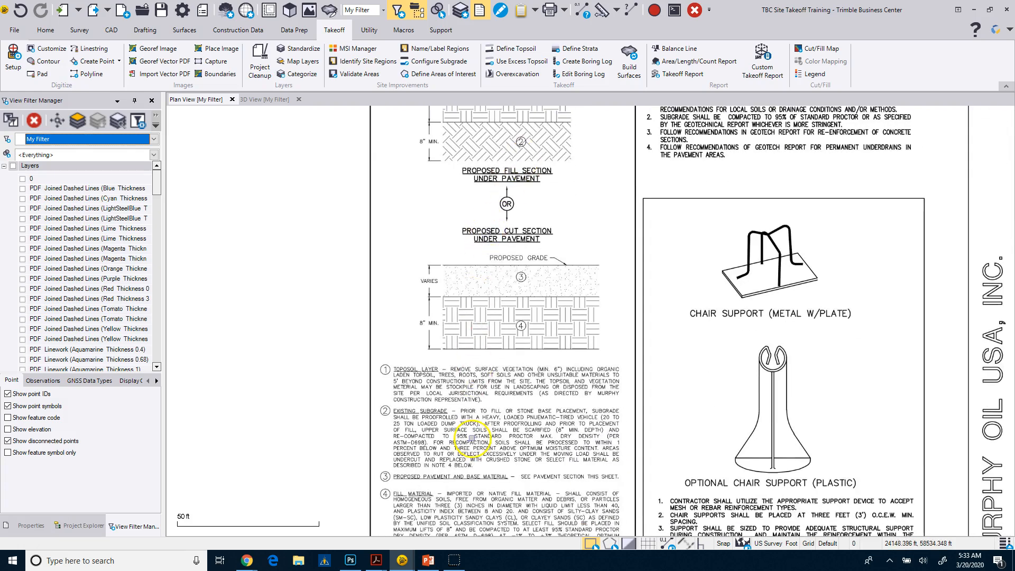
pyautogui.moveTo(470, 386); pyautogui.dragTo(474, 286, button='middle')
pyautogui.scroll(2, 514, 345)
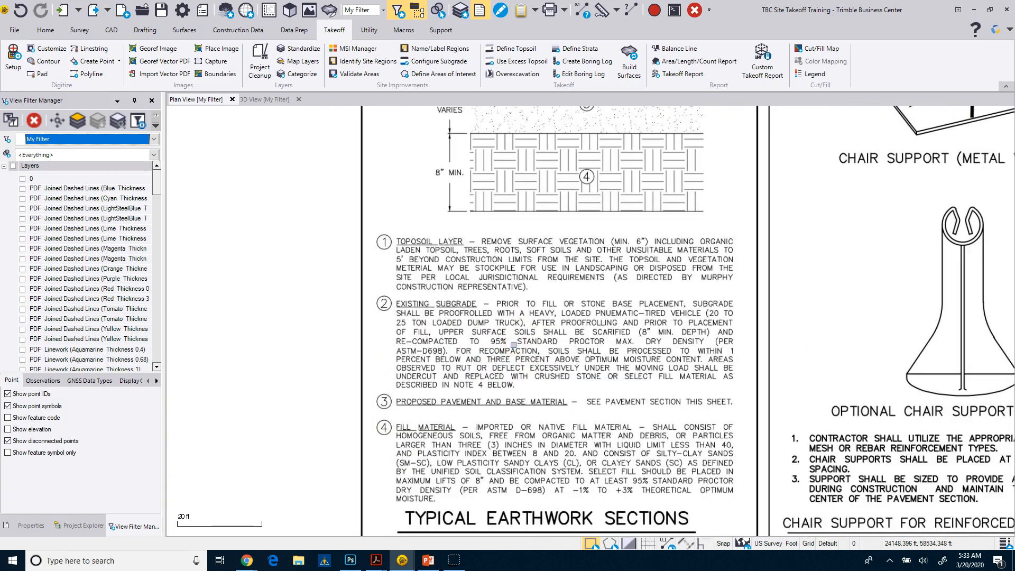
pyautogui.scroll(2, 398, 253)
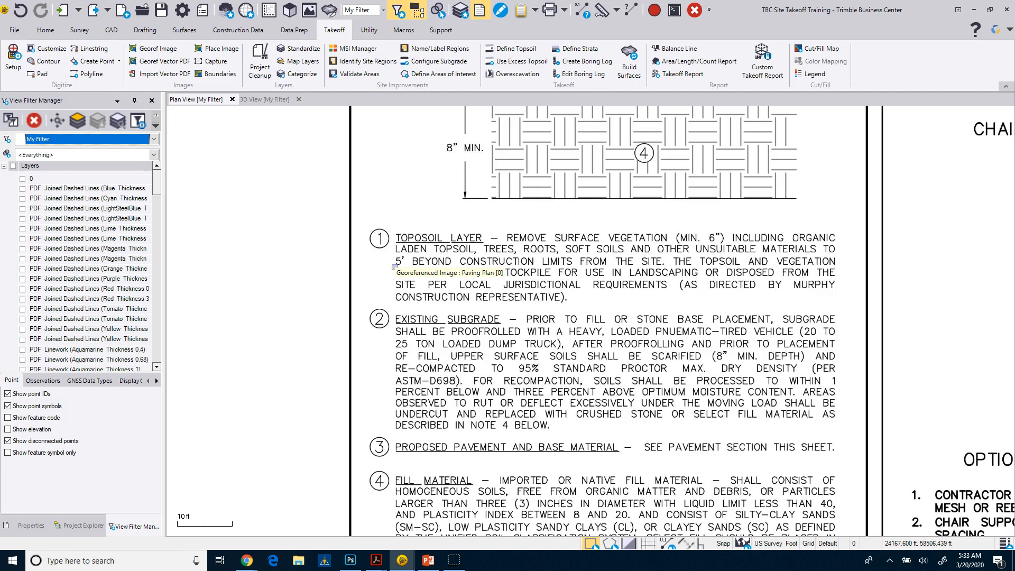
# Review the Heavy Duty Asphalt Pavement section together with the dumpster slab and concrete pavement layer callouts
pyautogui.scroll(-1, 486, 355)
pyautogui.scroll(-4, 487, 354)
pyautogui.moveTo(465, 306); pyautogui.dragTo(527, 359, button='middle')
pyautogui.scroll(-1, 527, 358)
pyautogui.moveTo(427, 234); pyautogui.dragTo(629, 415, button='middle')
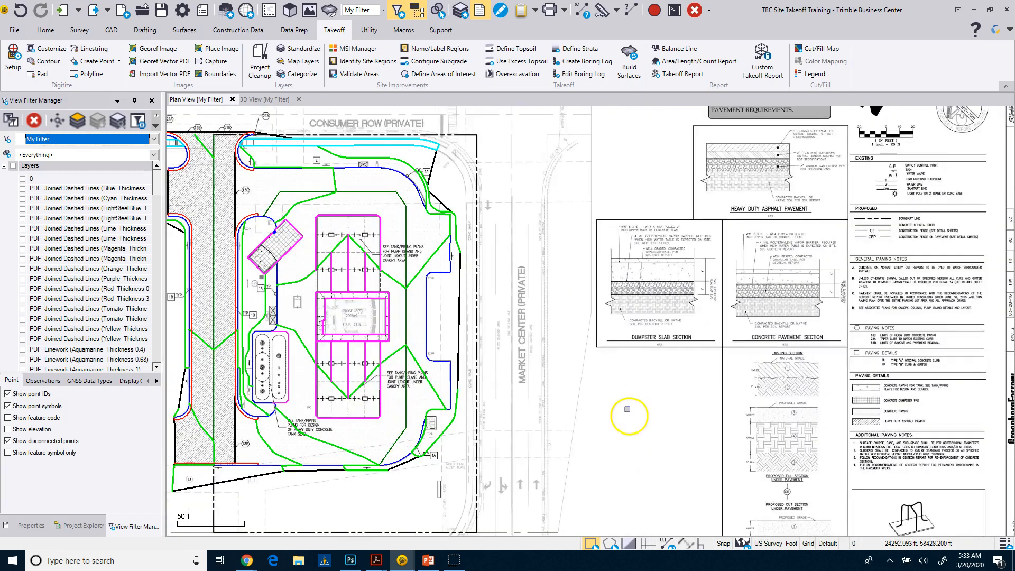
pyautogui.scroll(1, 627, 409)
pyautogui.scroll(1, 517, 267)
pyautogui.scroll(1, 613, 275)
pyautogui.scroll(1, 604, 339)
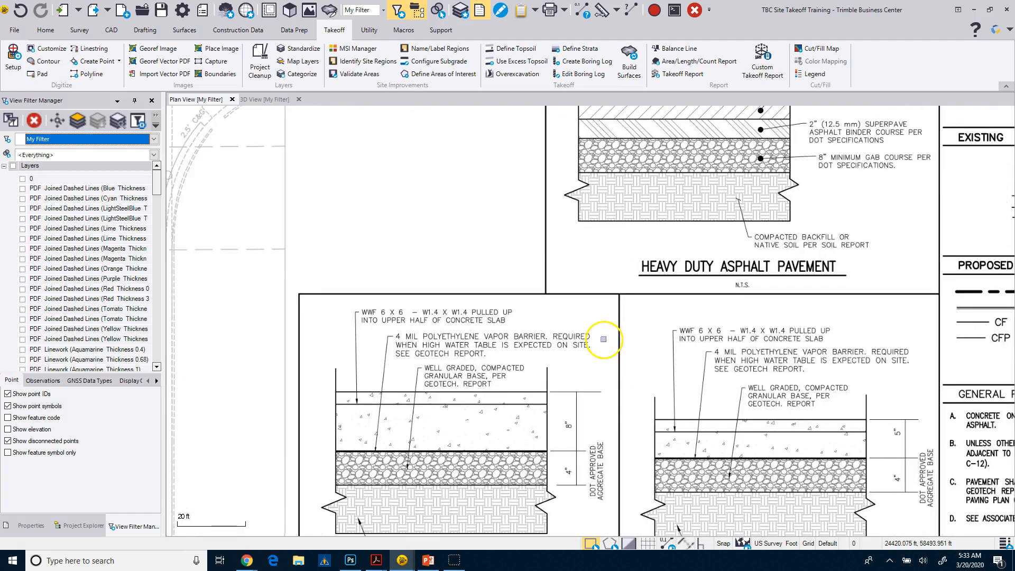
pyautogui.moveTo(611, 321); pyautogui.dragTo(681, 386, button='middle')
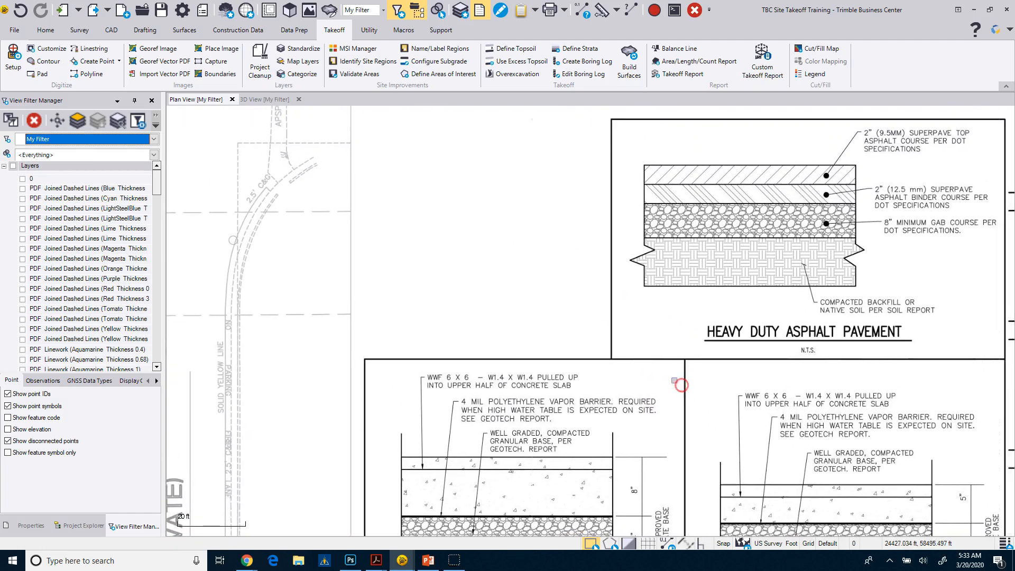
# Open the Material and Site Improvement Manager clear of the pavement detail and expand the project library's Materials, Concrete and Site Improvements branches
pyautogui.click(339, 52)
pyautogui.moveTo(373, 100); pyautogui.dragTo(213, 100)
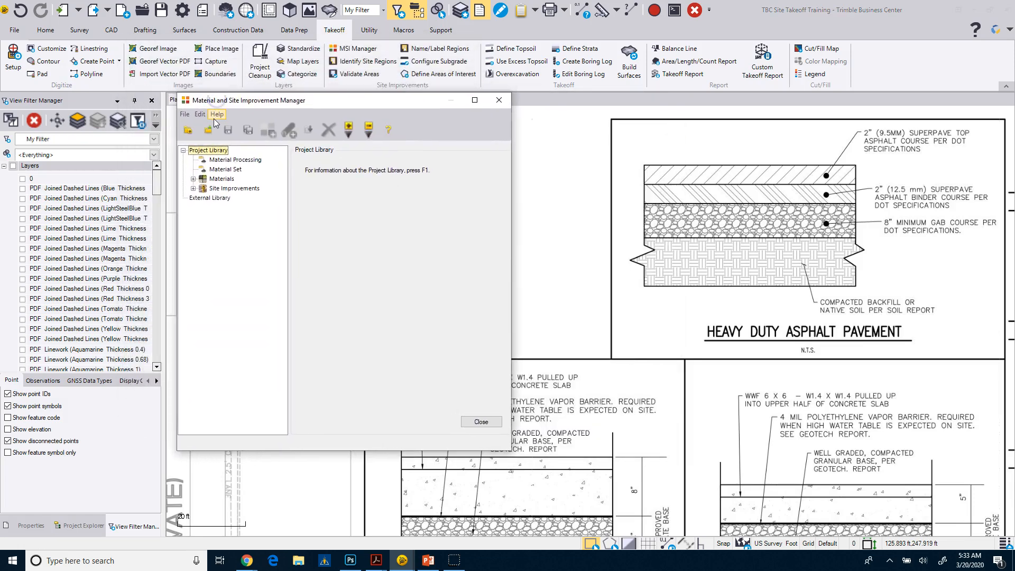
pyautogui.click(194, 179)
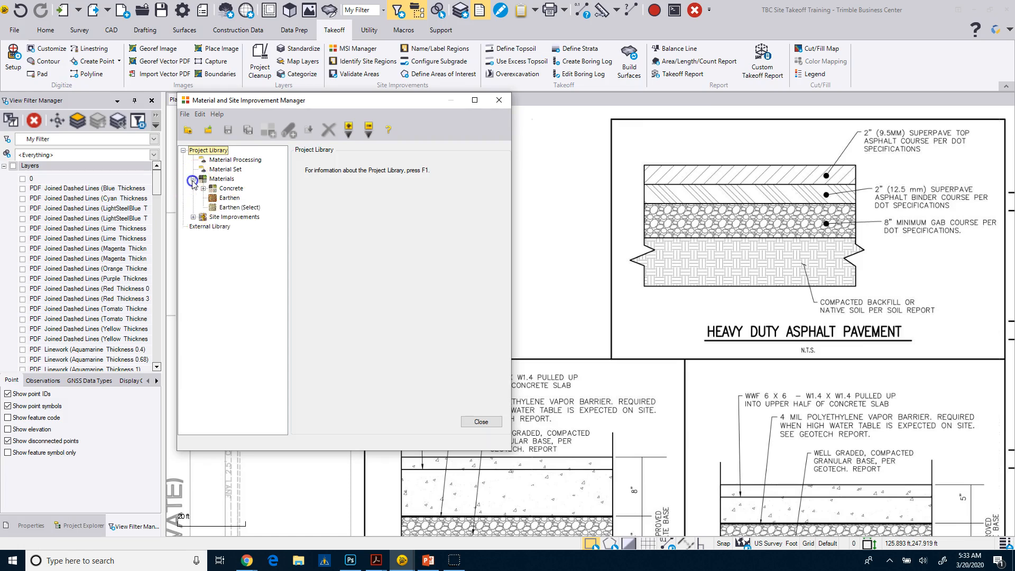
pyautogui.click(193, 217)
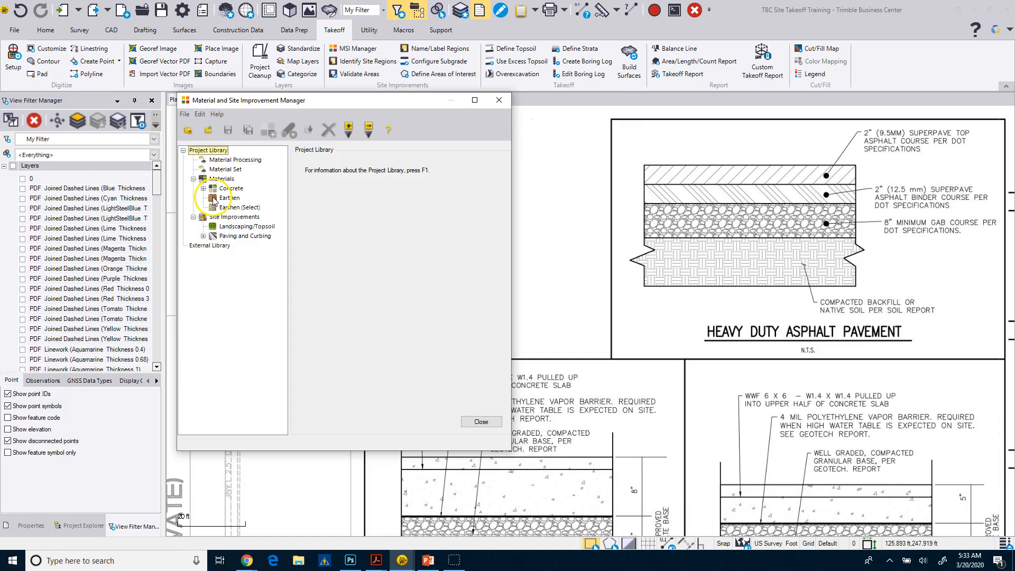
pyautogui.click(221, 179)
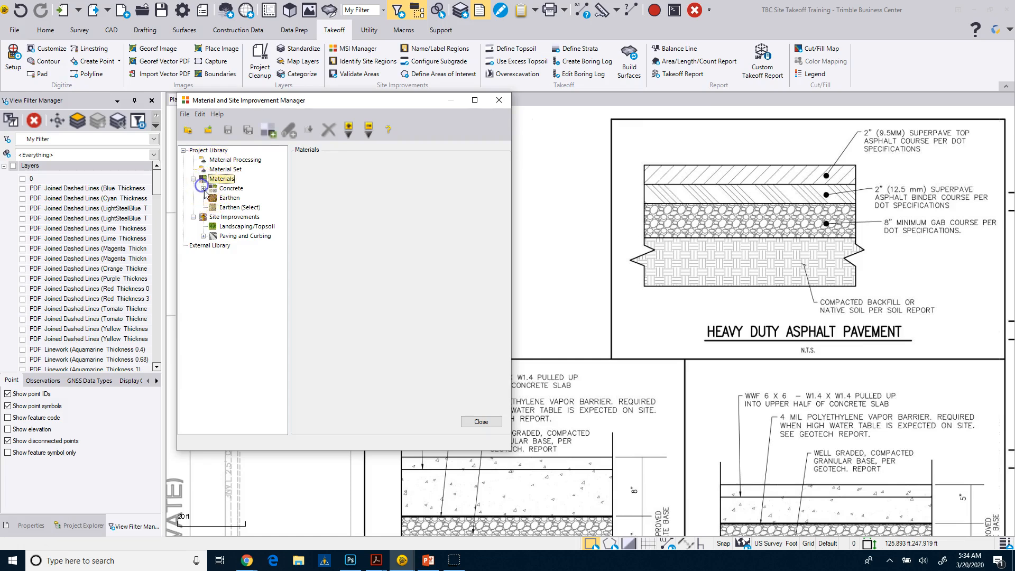
pyautogui.click(204, 189)
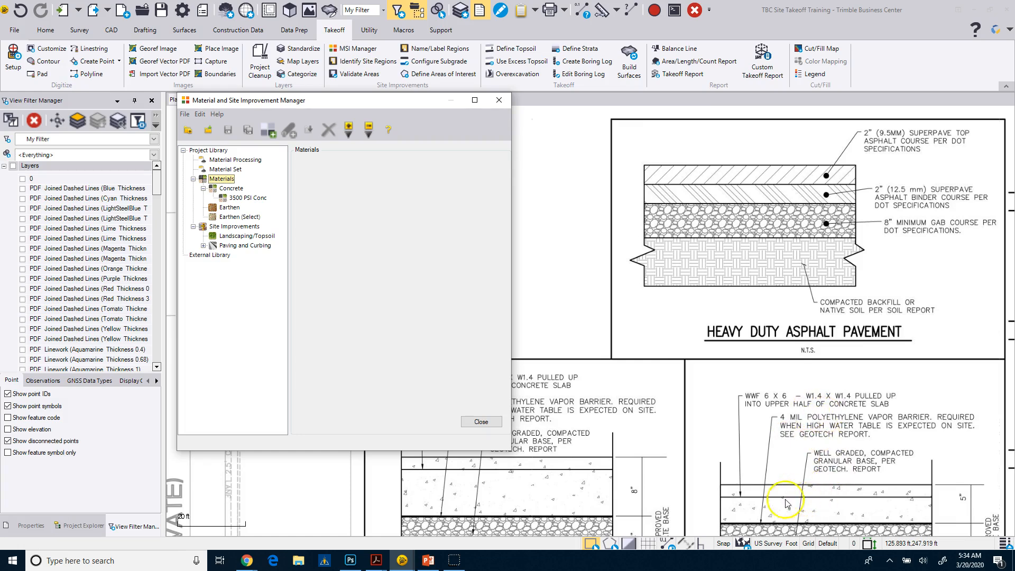
pyautogui.click(608, 465)
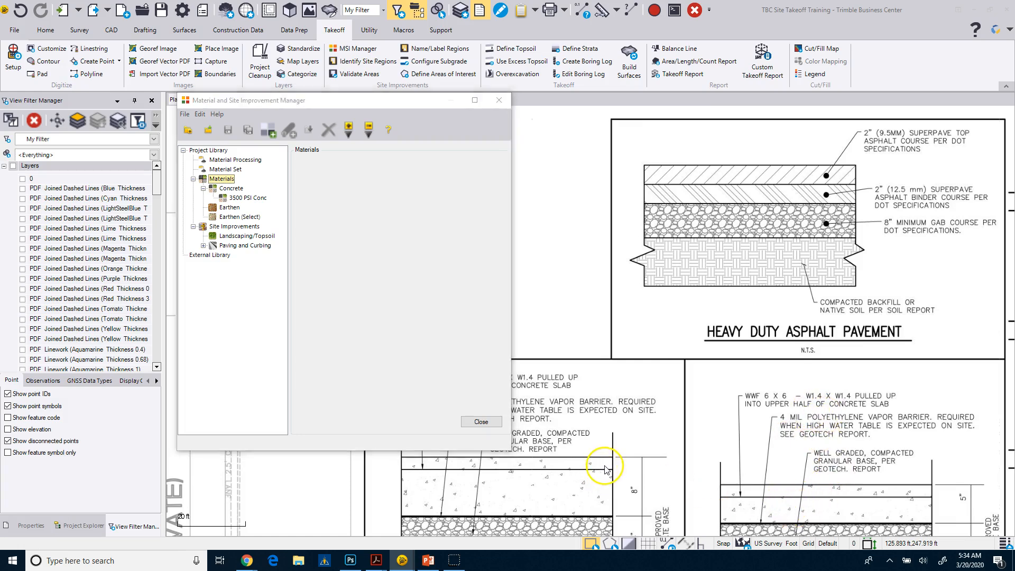
# Add a new material category named Asphalt to the project library's Materials
pyautogui.rightClick(228, 181)
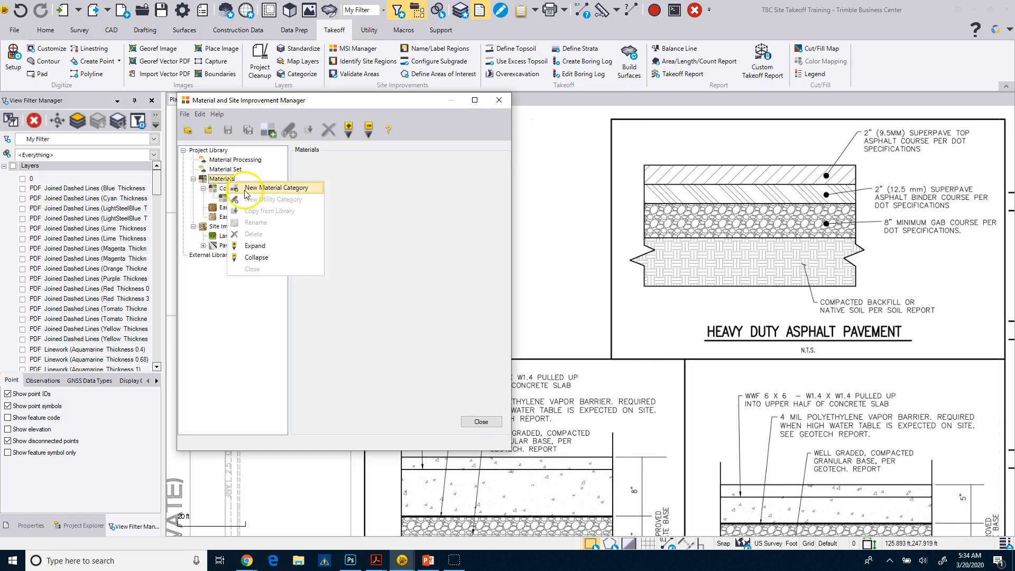
pyautogui.click(245, 190)
pyautogui.write('Asphalt')
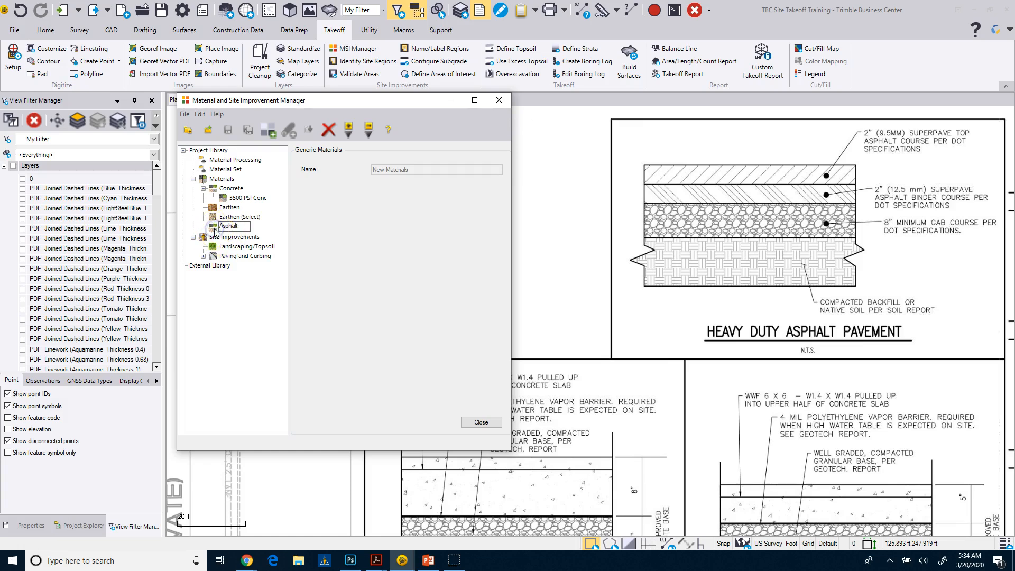
pyautogui.press('Return')
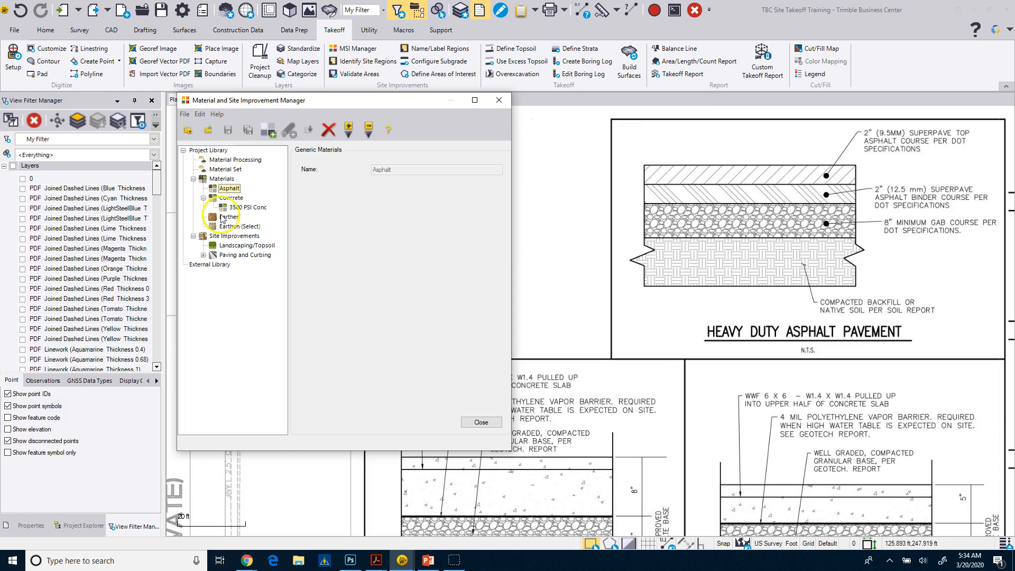
# Create a material named 9.5mm Asphalt in the Asphalt category
pyautogui.click(217, 188)
pyautogui.rightClick(217, 189)
pyautogui.click(239, 193)
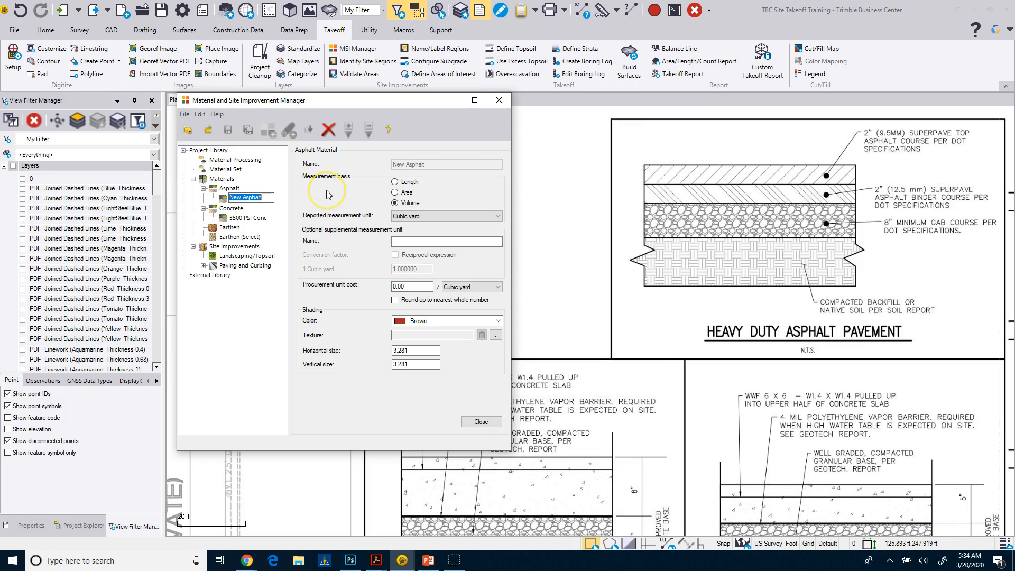
pyautogui.write('9.5')
pyautogui.write('mm Asphalt')
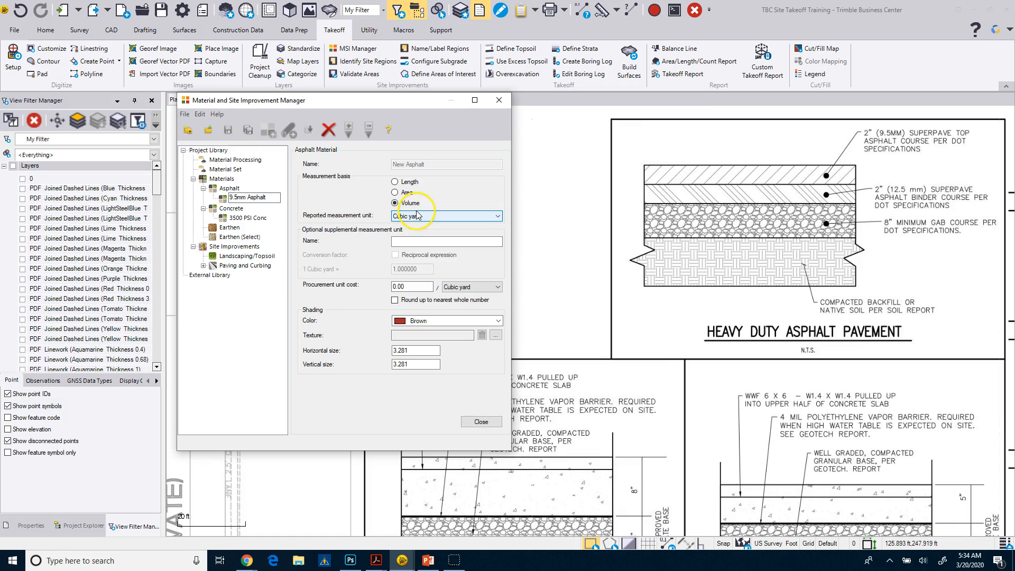
pyautogui.click(405, 242)
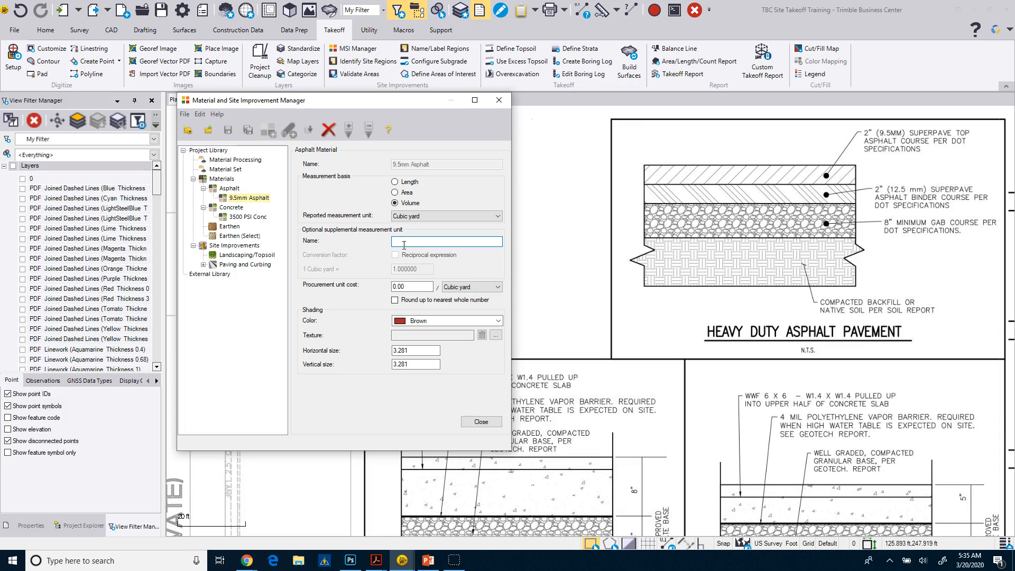
# Set the shading color of the 9.5mm Asphalt material to Gray
pyautogui.click(403, 286)
pyautogui.click(498, 321)
pyautogui.click(443, 351)
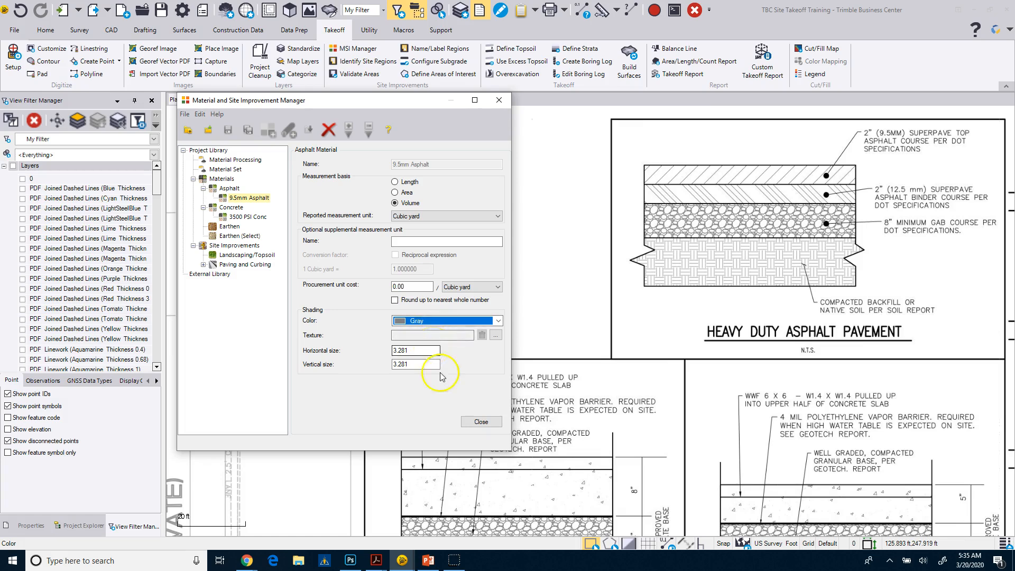
# Create a second material named 12.5mm Asphalt in the Asphalt category
pyautogui.rightClick(230, 189)
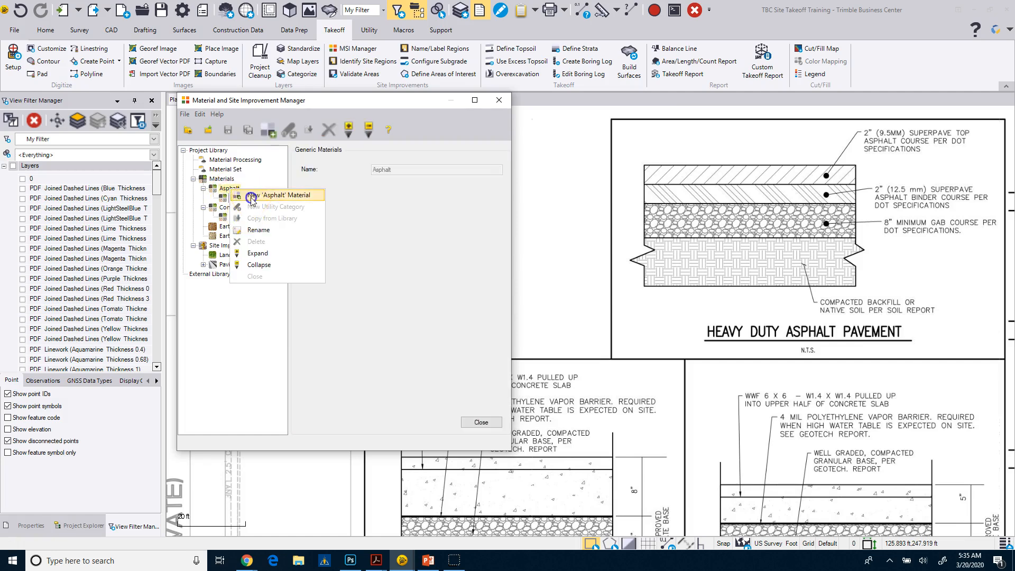
pyautogui.click(254, 195)
pyautogui.write('12.5mm As')
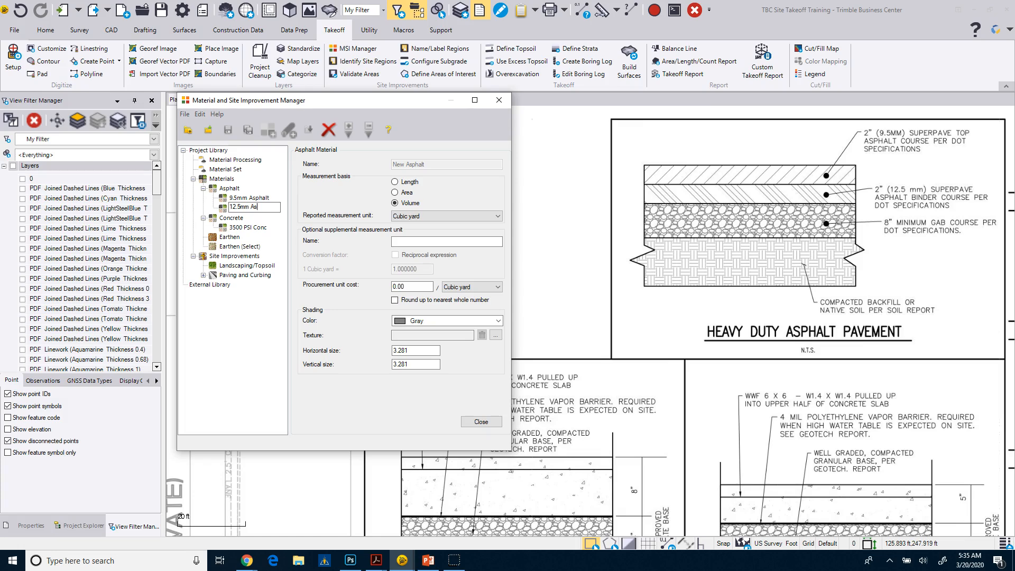
pyautogui.write('phalt')
pyautogui.press('Return')
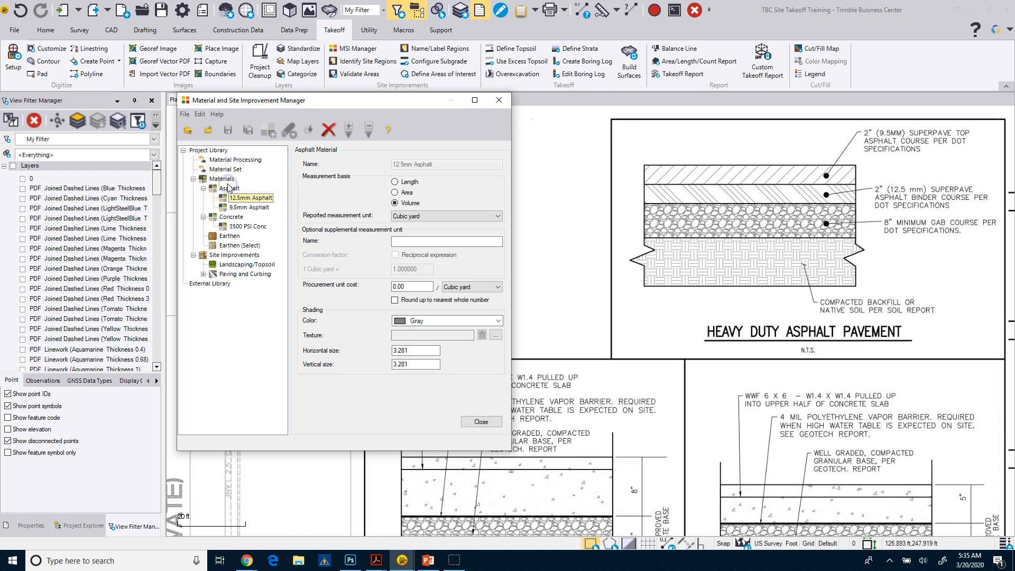
# Add a new material category named Agg to the project library's Materials
pyautogui.rightClick(225, 182)
pyautogui.click(246, 189)
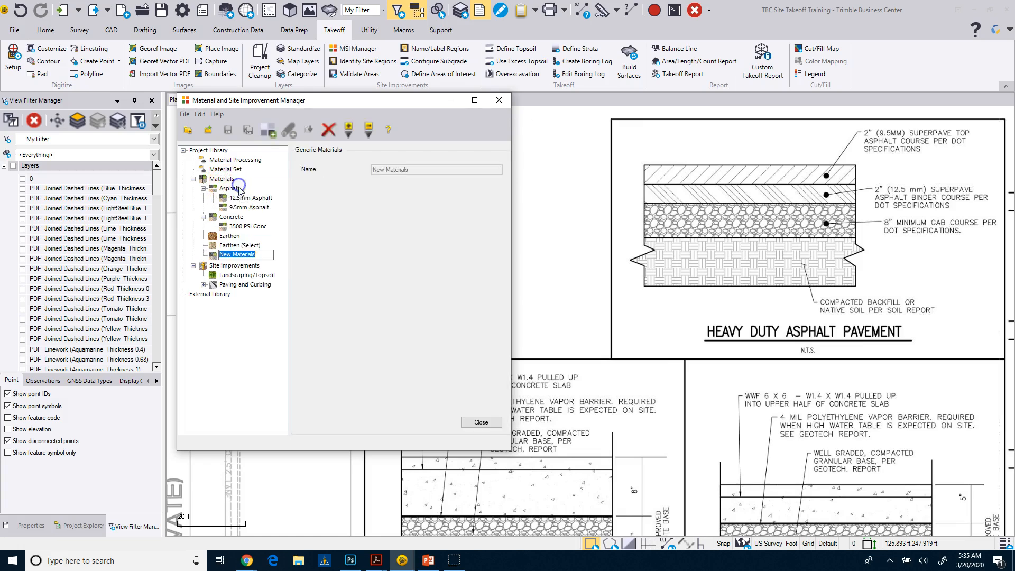
pyautogui.write('Agg')
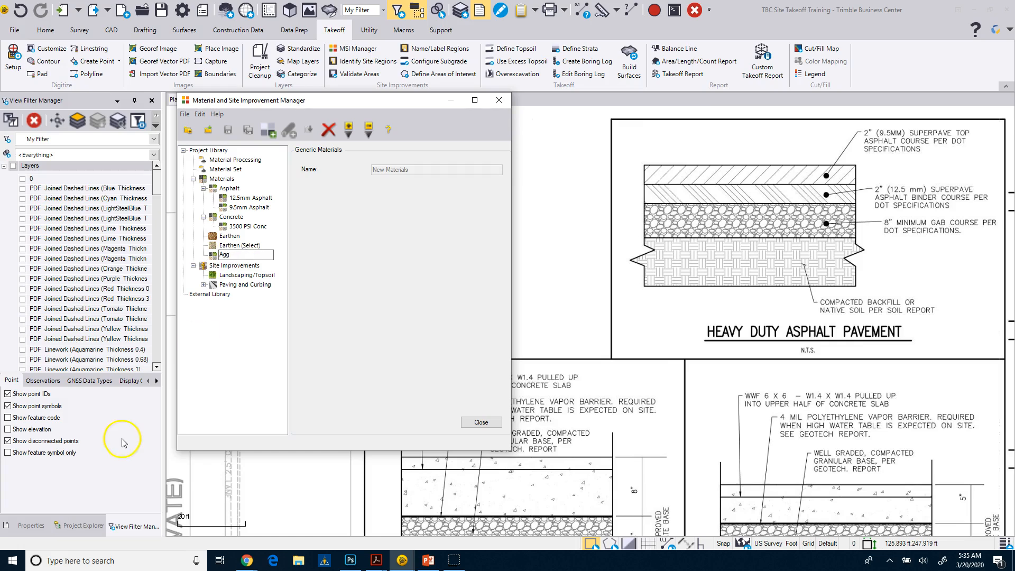
pyautogui.click(225, 189)
# Rename the Agg material category to Aggregate
pyautogui.rightClick(225, 189)
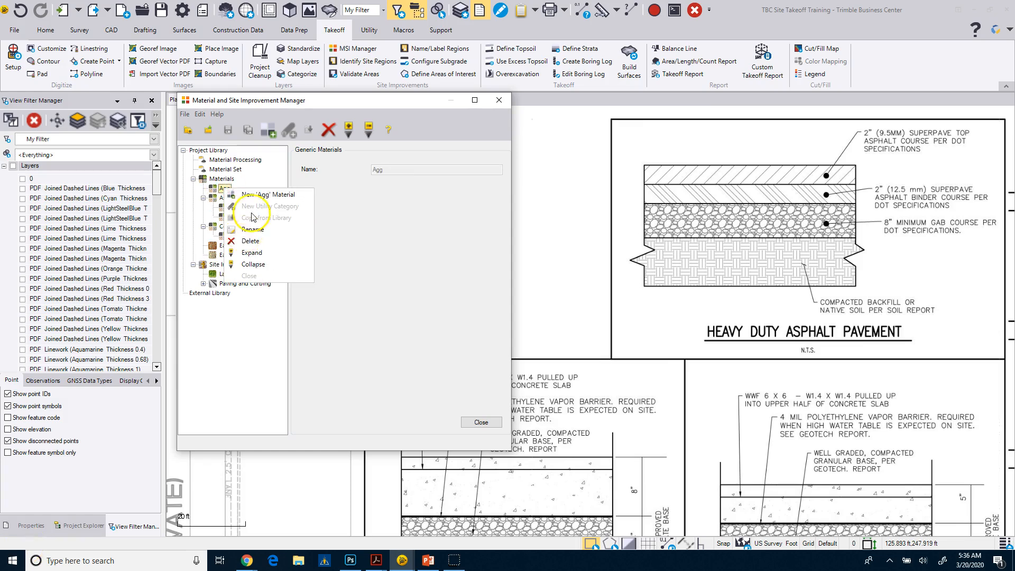
pyautogui.click(245, 216)
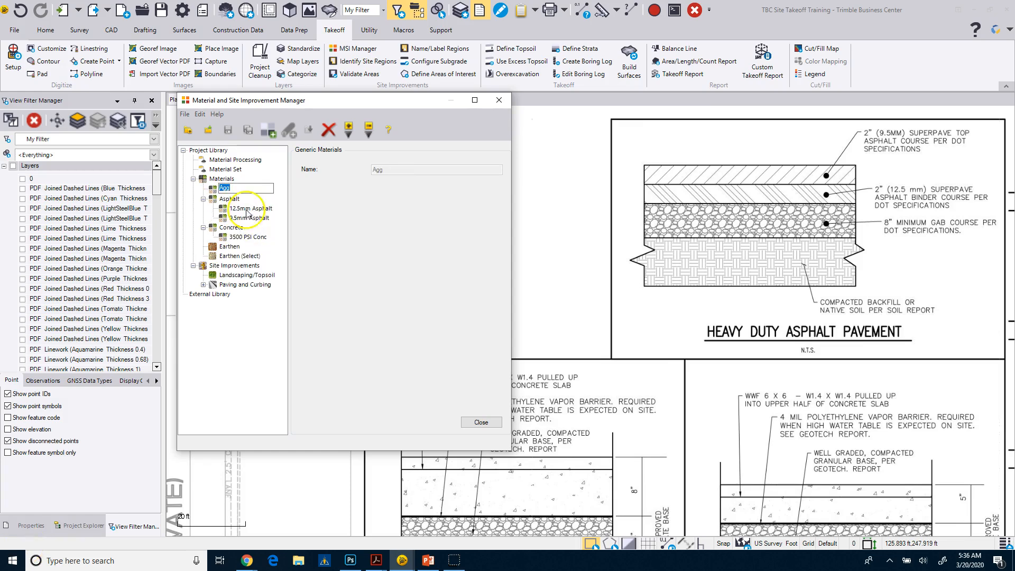
pyautogui.click(237, 188)
pyautogui.doubleClick(237, 188)
pyautogui.write('A')
pyautogui.click(213, 188)
pyautogui.rightClick(214, 192)
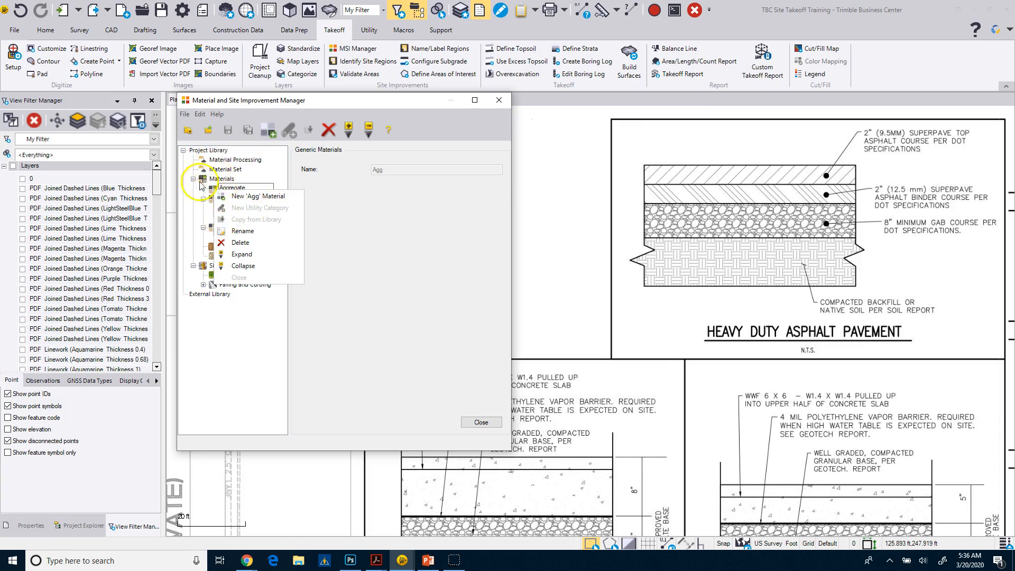
pyautogui.click(212, 190)
pyautogui.press('Return')
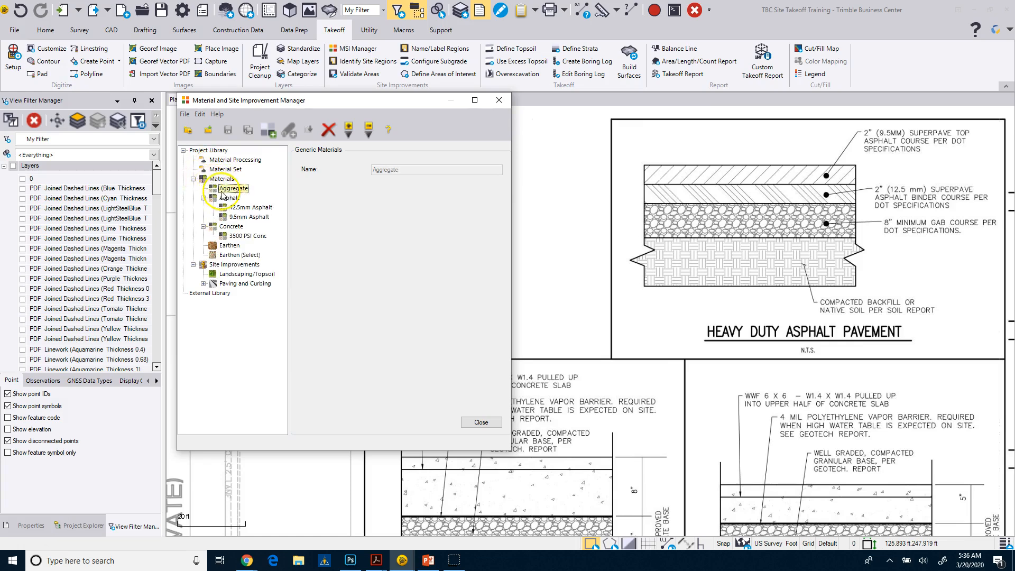
# Create a material named #5 Stone in the Aggregate category and set its shading color to LightGray
pyautogui.rightClick(220, 189)
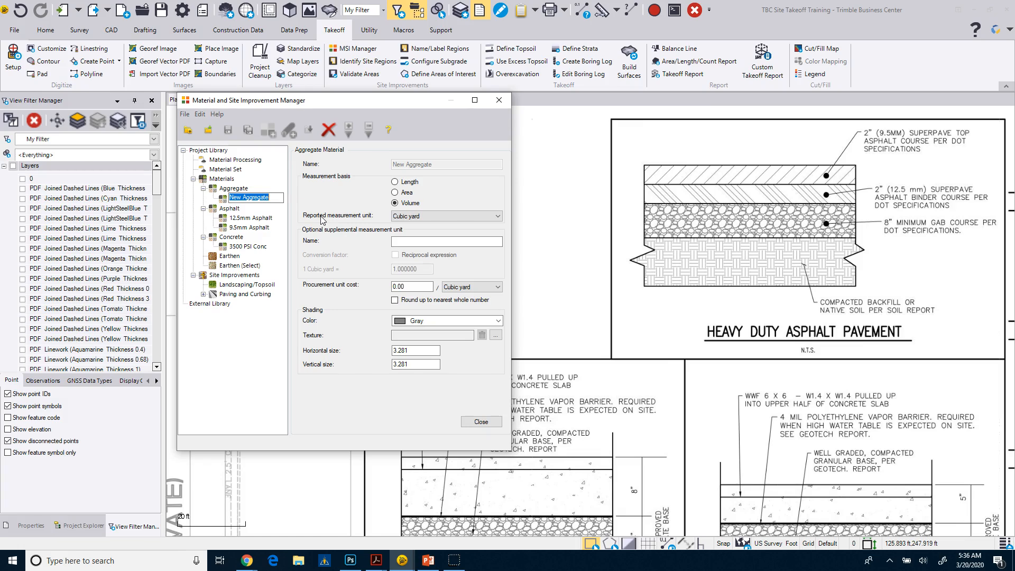
pyautogui.write('GA')
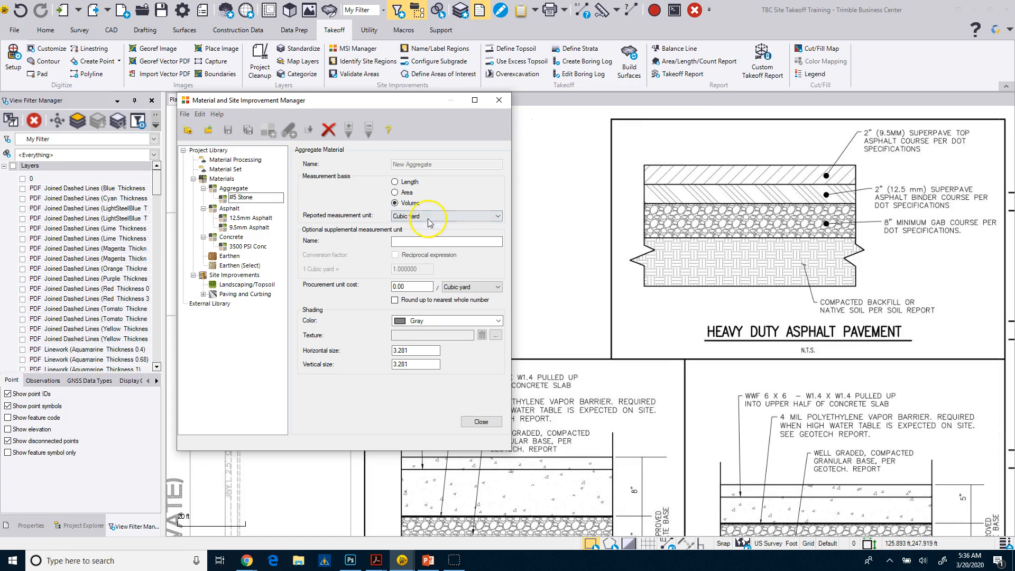
pyautogui.click(427, 241)
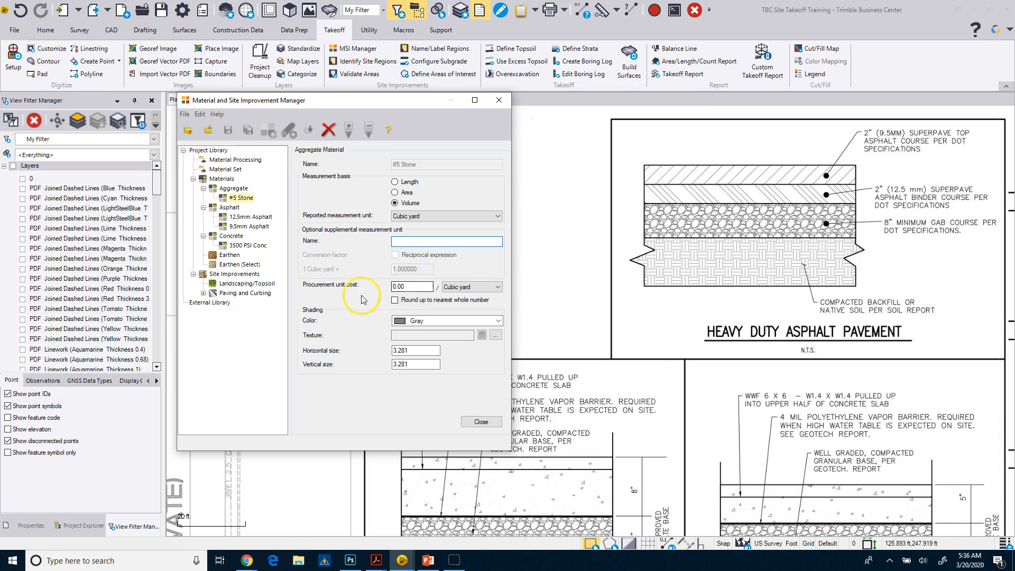
pyautogui.click(446, 321)
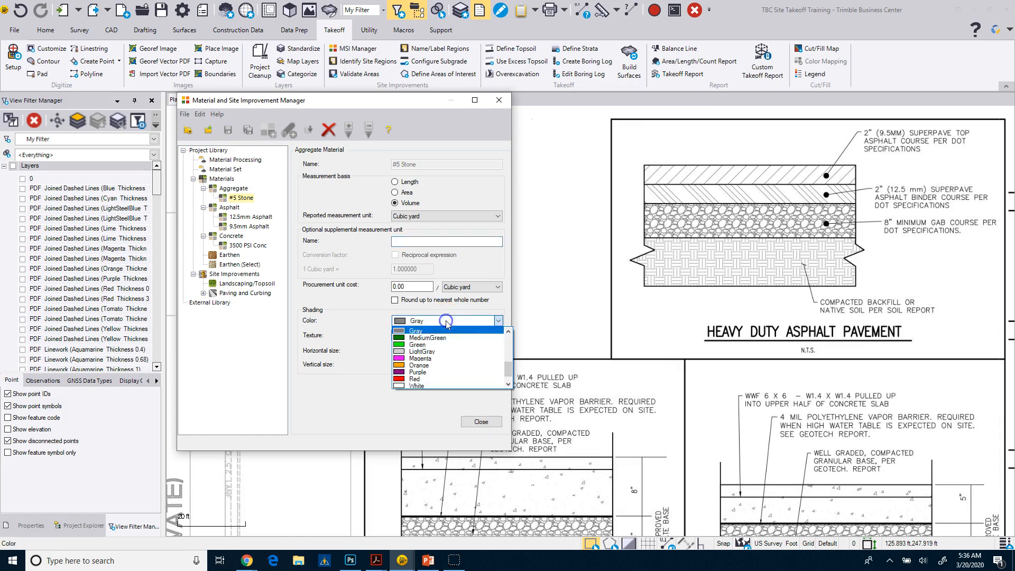
pyautogui.click(442, 351)
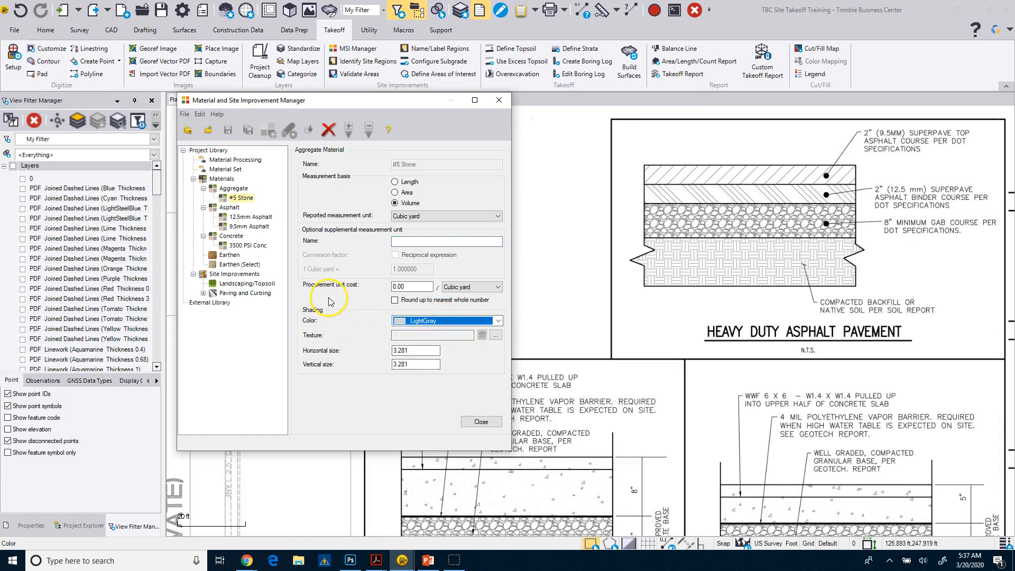
pyautogui.click(655, 431)
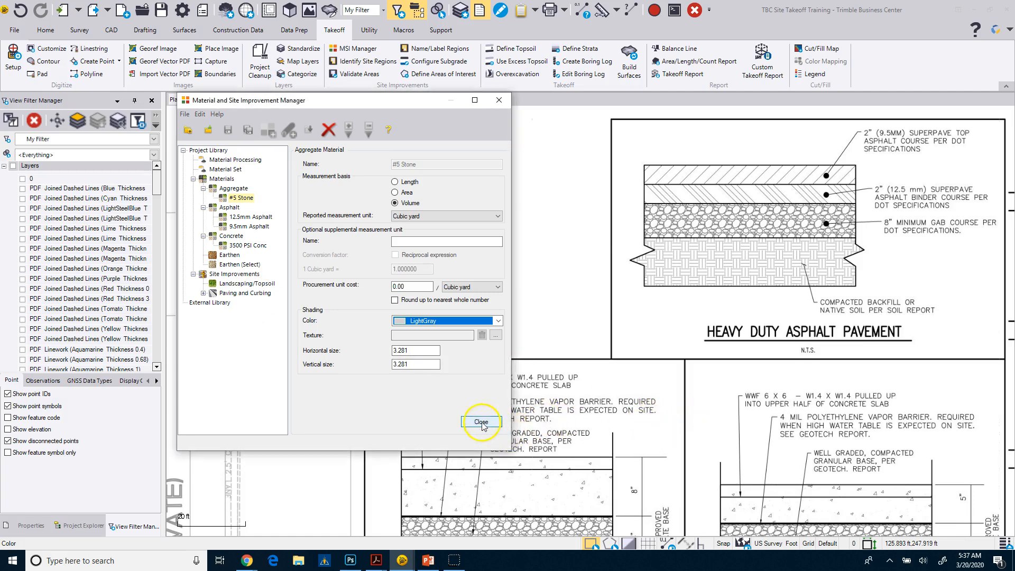
# Close the material manager and examine the Dumpster Slab and Concrete Pavement section details in the plan
pyautogui.click(481, 422)
pyautogui.scroll(-1, 620, 439)
pyautogui.moveTo(621, 440); pyautogui.dragTo(641, 231, button='middle')
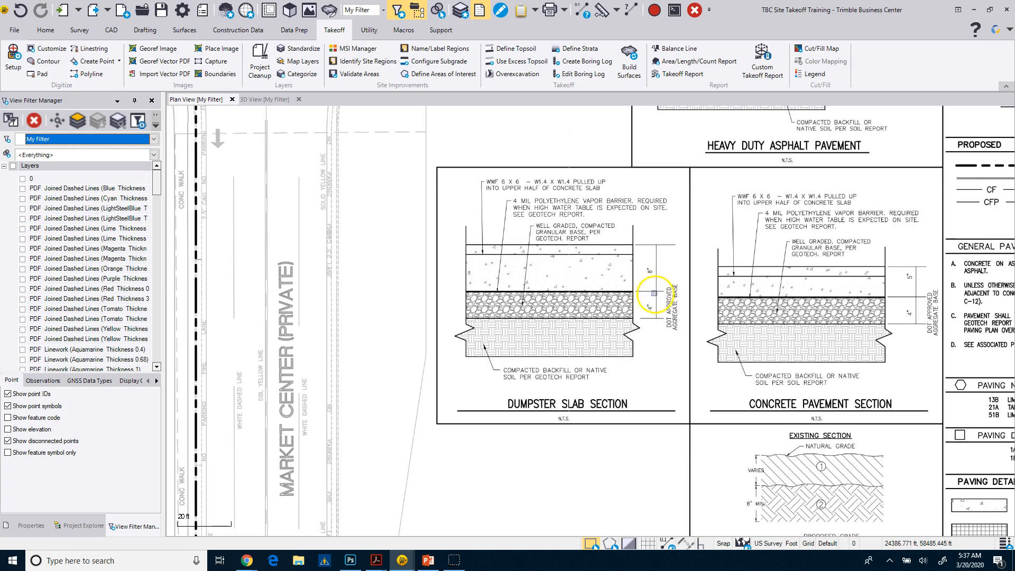
pyautogui.moveTo(769, 430); pyautogui.dragTo(761, 454, button='middle')
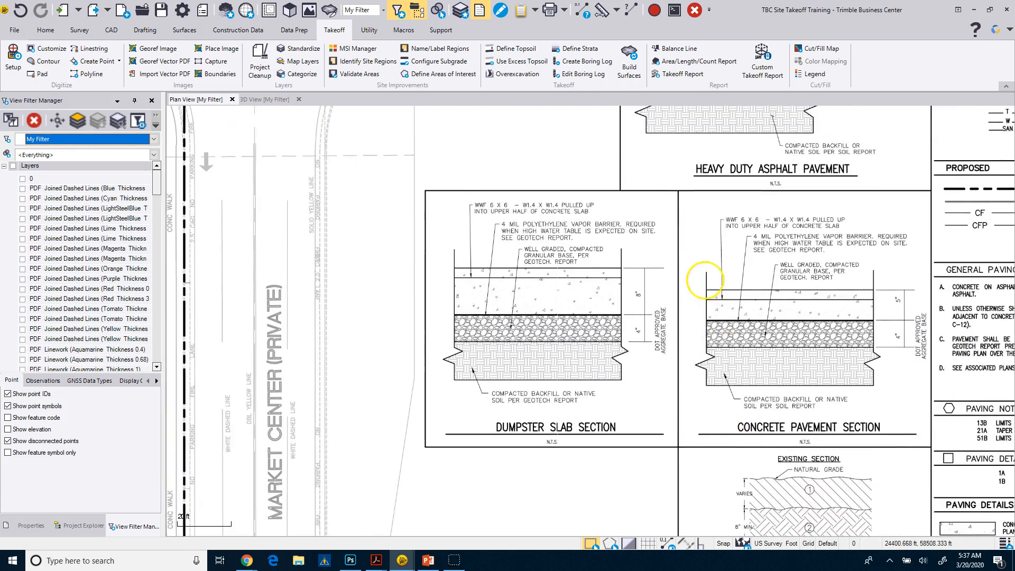
pyautogui.moveTo(703, 283); pyautogui.dragTo(705, 327, button='middle')
# Reopen the Material and Site Improvement Manager and set the Earthen category's entry combination to Shrinkage, Hauling bulkage
pyautogui.click(349, 49)
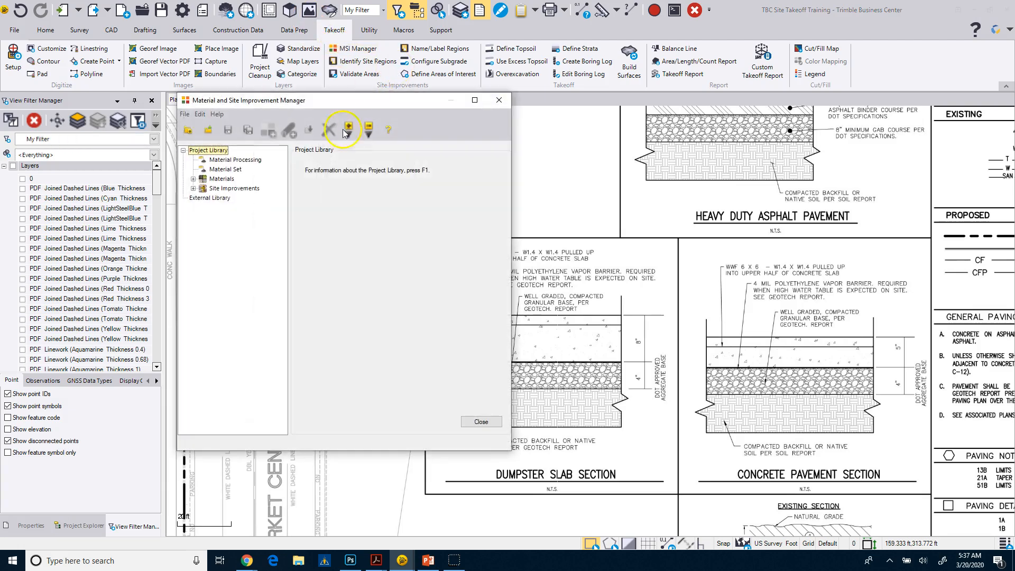
pyautogui.click(193, 179)
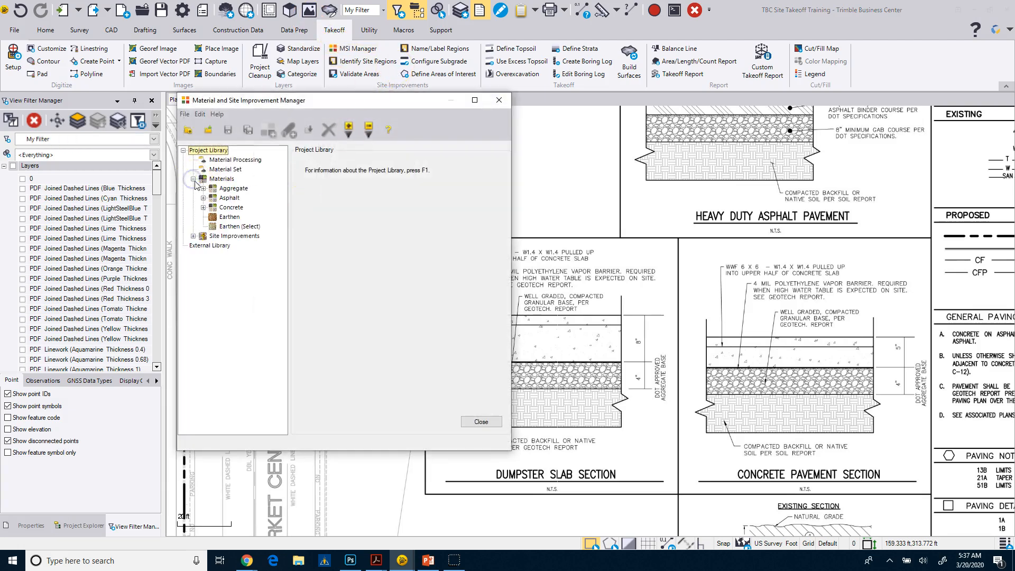
pyautogui.click(226, 218)
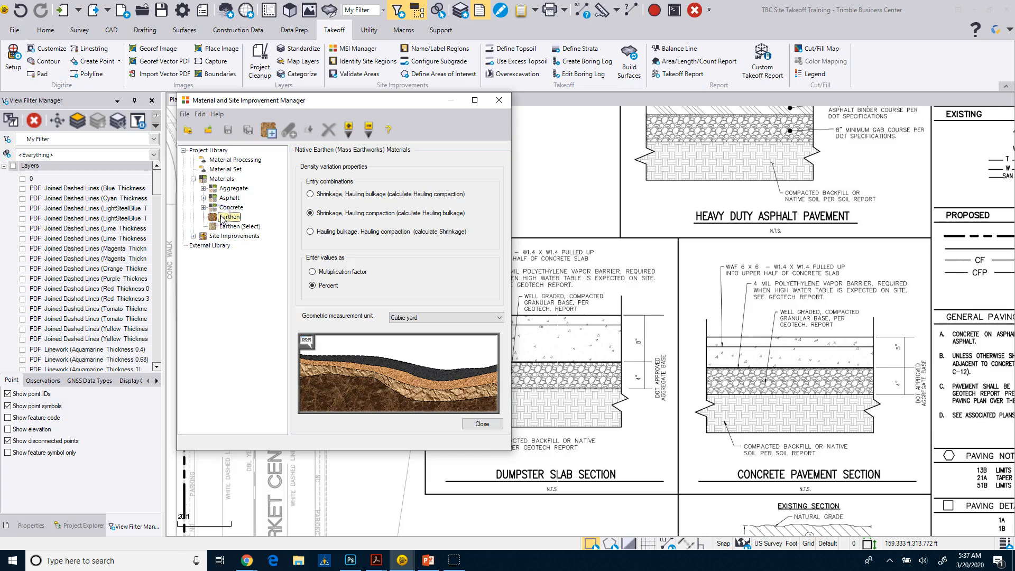
pyautogui.click(228, 231)
pyautogui.click(318, 196)
pyautogui.click(311, 194)
# Consult the help topic on Earthen Material Categories for the entry combinations and density states, and return to the manager
pyautogui.press('F1')
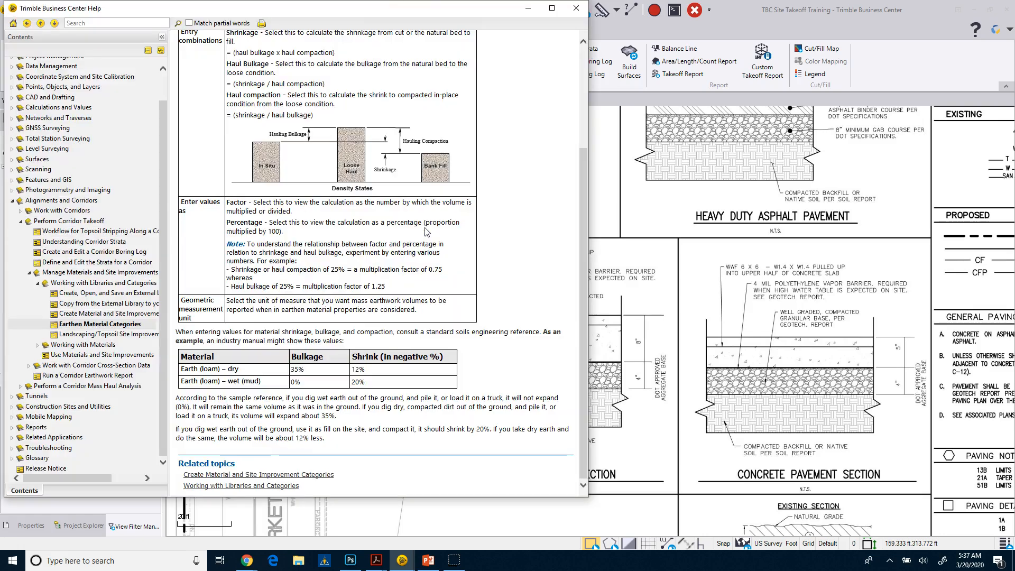
pyautogui.scroll(3, 365, 199)
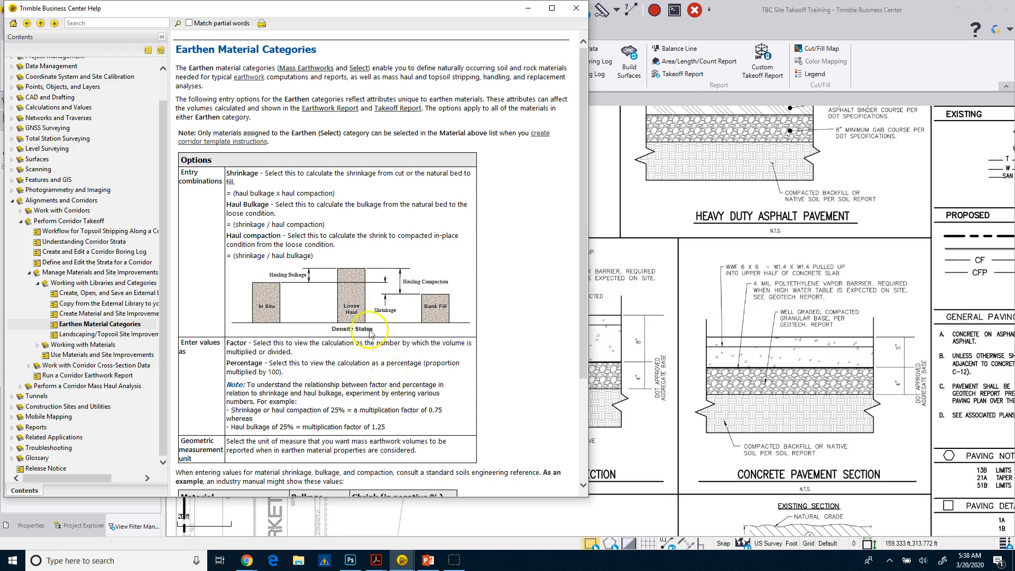
pyautogui.click(726, 35)
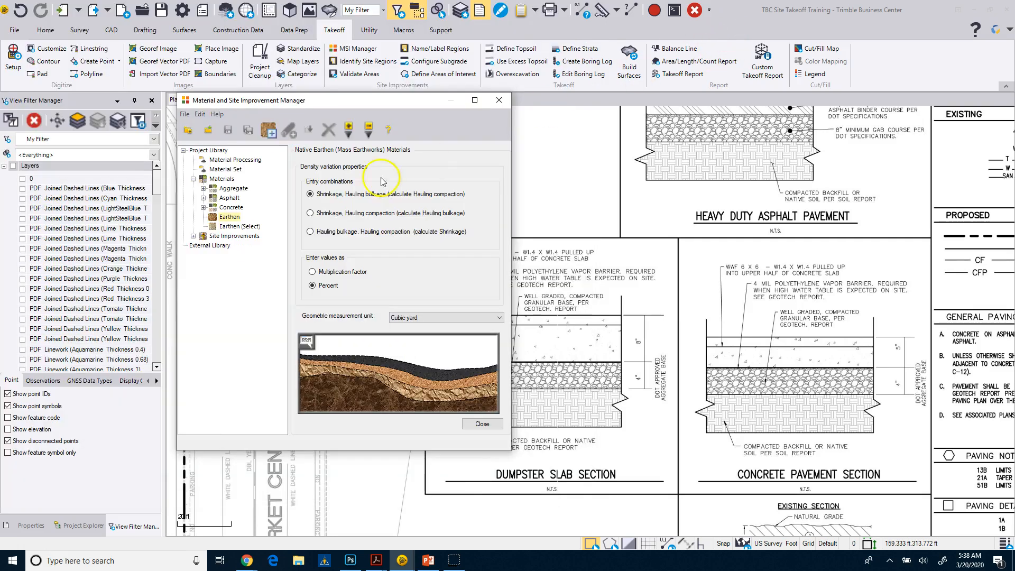
# Create a new mass earthworks material named OnSite Topsoil in the Earthen category
pyautogui.rightClick(228, 218)
pyautogui.click(248, 224)
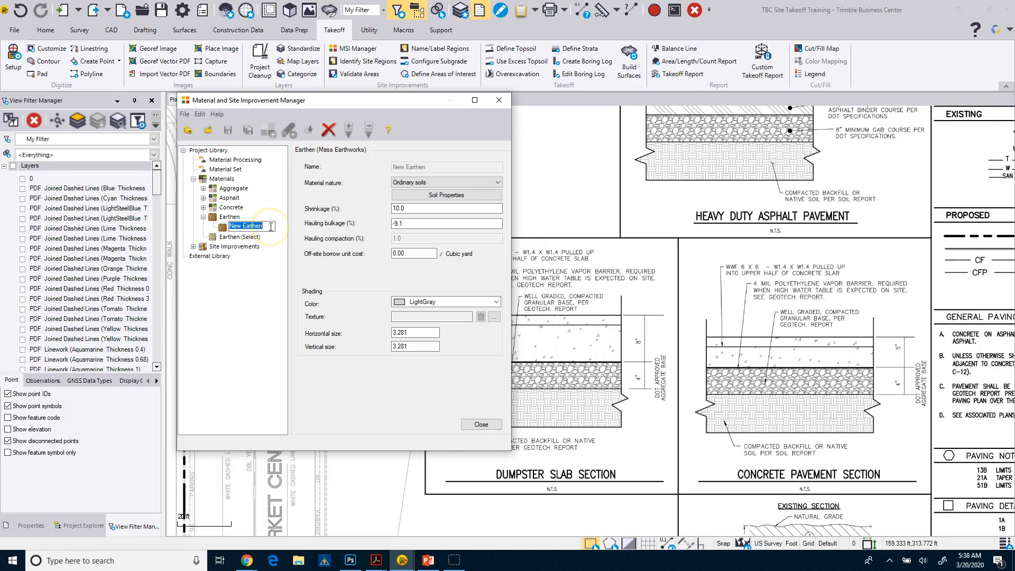
pyautogui.write('OnSite Topsoil')
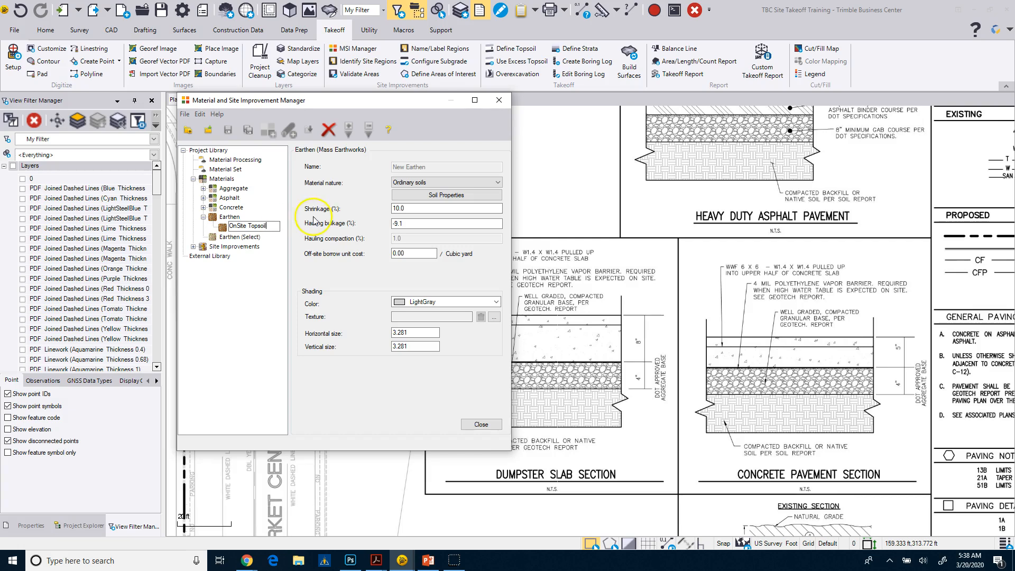
# Set the OnSite Topsoil material's nature to Topsoil with the richness grade Usable for topsoil replacement
pyautogui.click(409, 184)
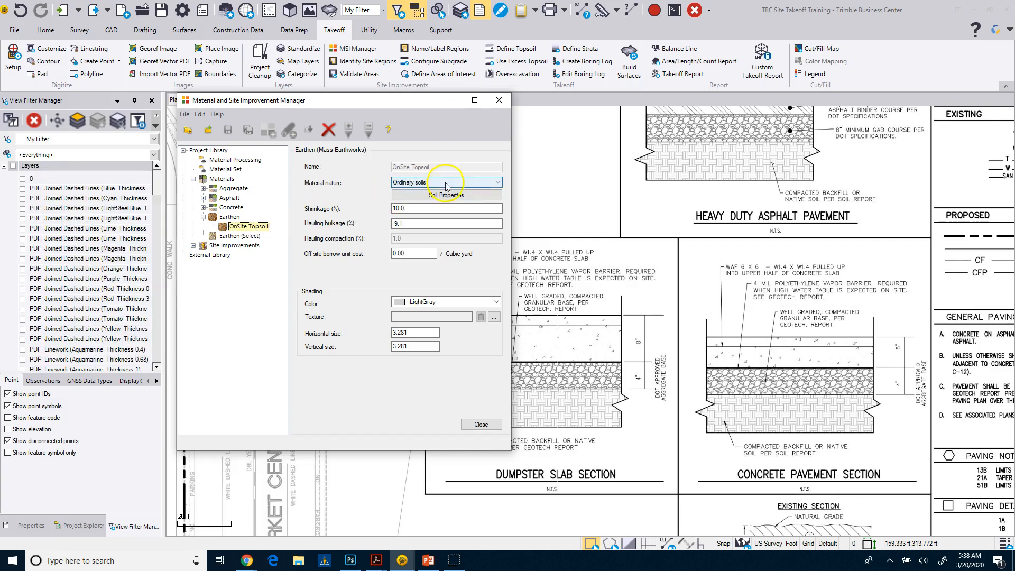
pyautogui.click(492, 183)
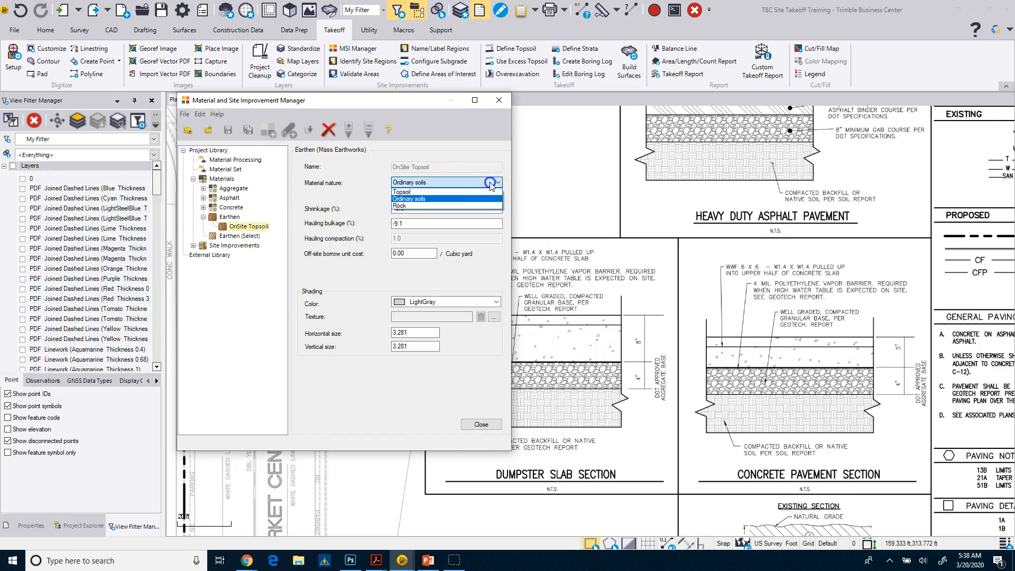
pyautogui.click(412, 193)
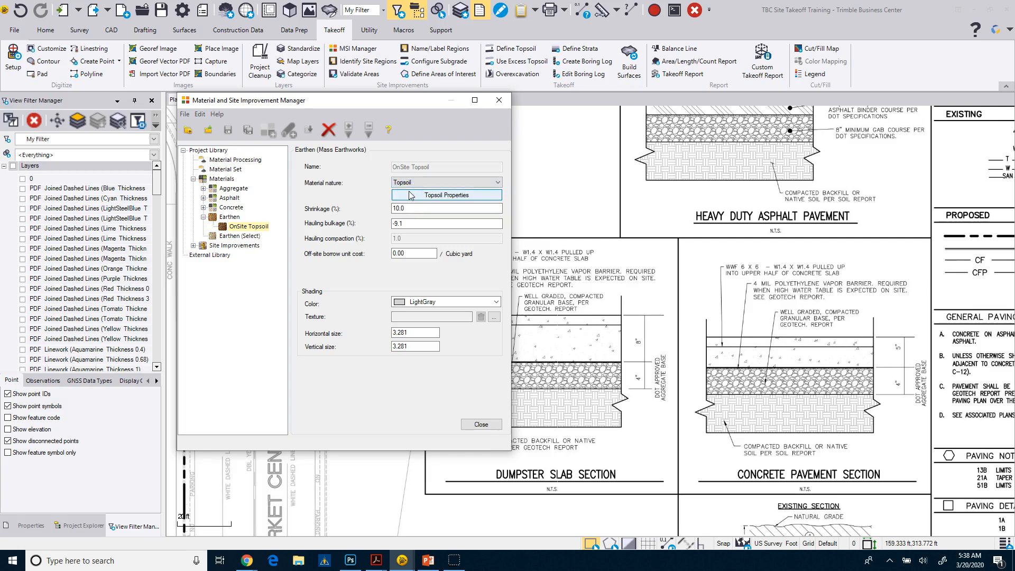
pyautogui.click(411, 196)
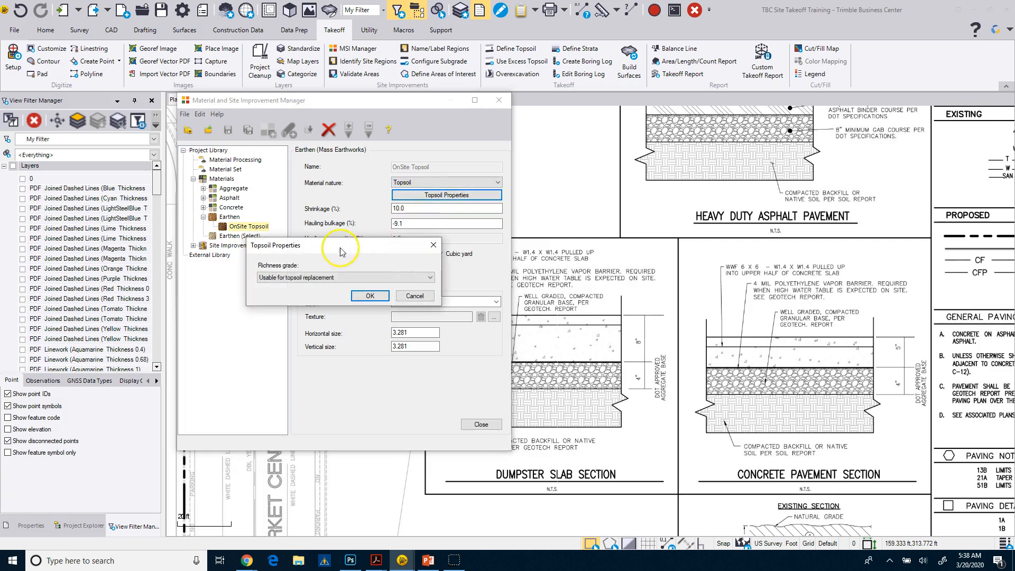
pyautogui.click(304, 278)
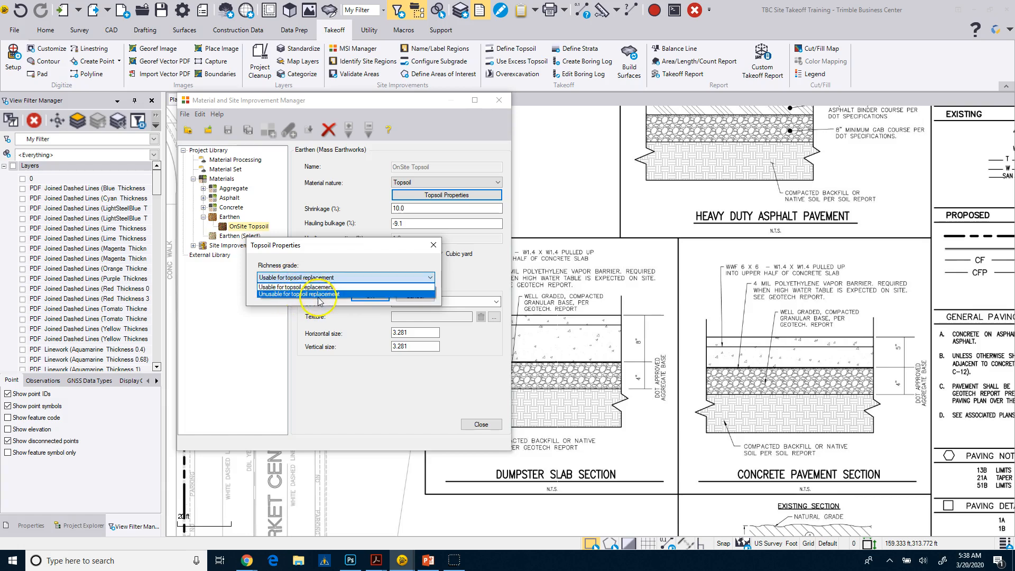
pyautogui.click(316, 287)
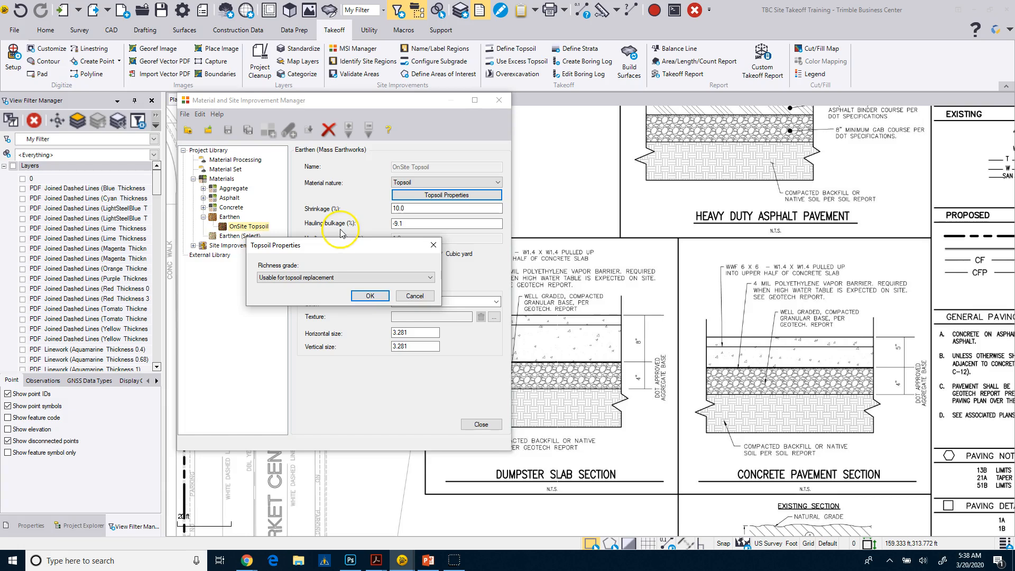
pyautogui.click(368, 296)
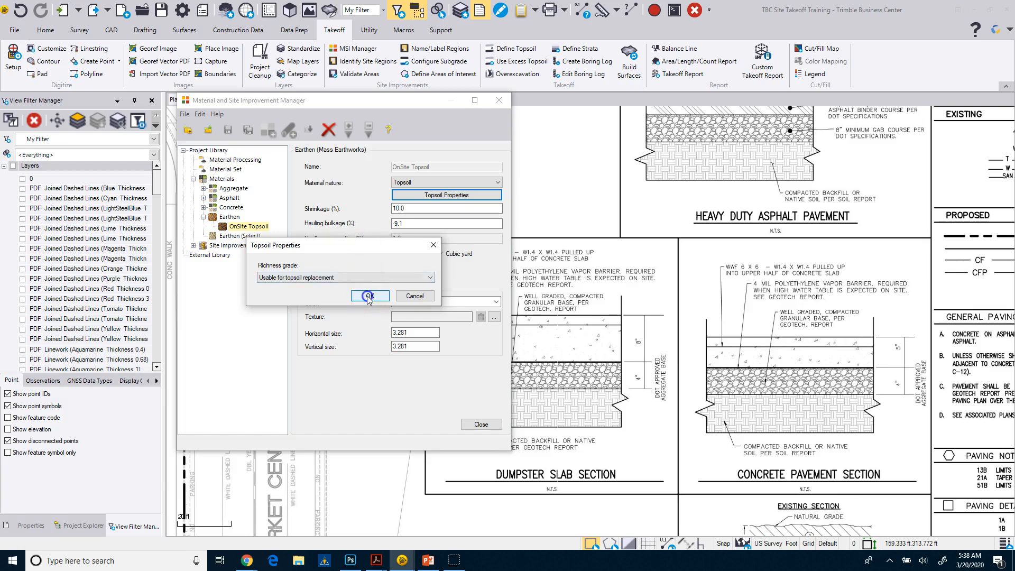
# Set the OnSite Topsoil material's hauling bulkage to 10.0 percent and its shading color to Brown
pyautogui.click(403, 224)
pyautogui.moveTo(402, 224); pyautogui.dragTo(370, 235)
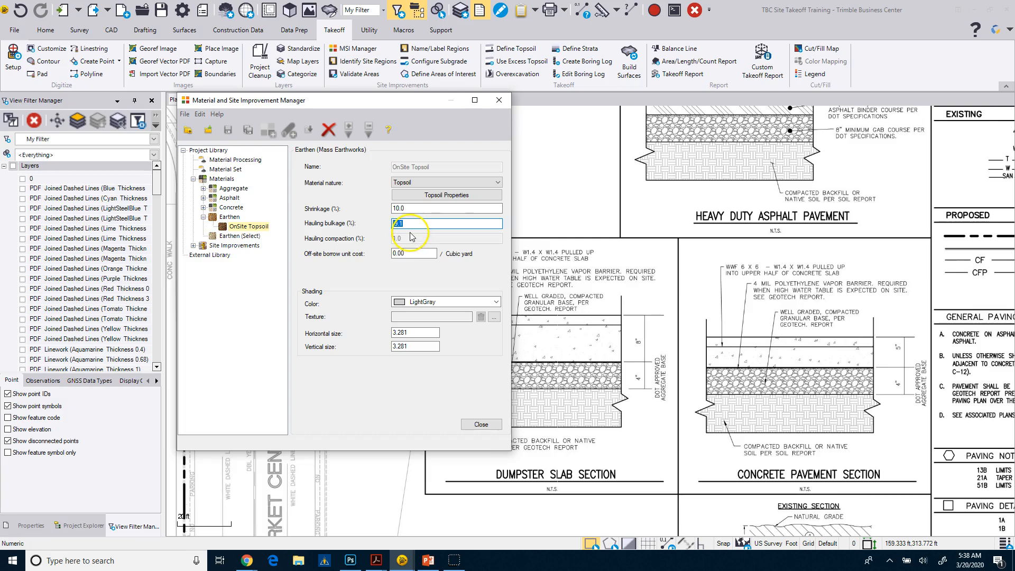
pyautogui.press('Tab')
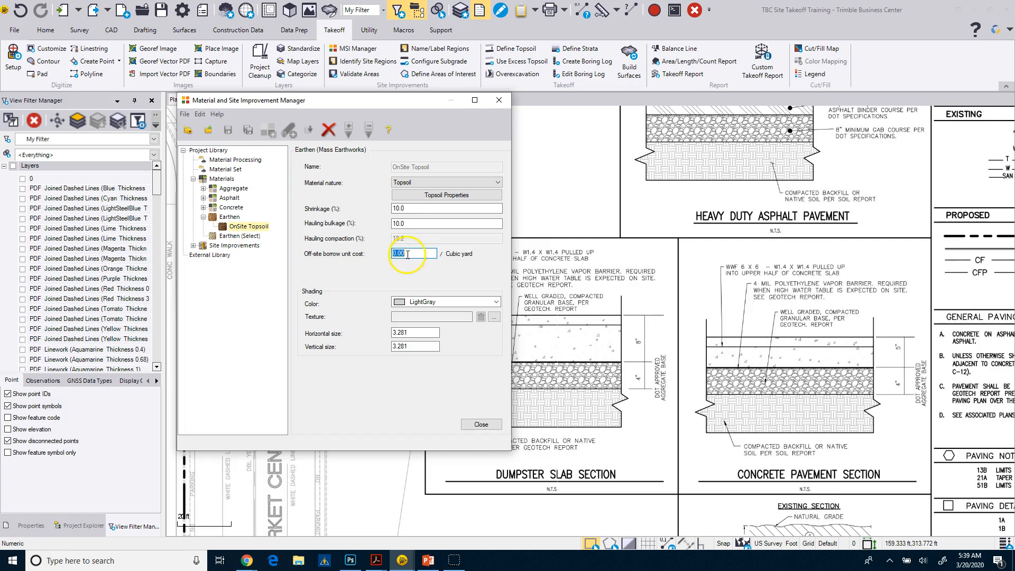
pyautogui.click(426, 301)
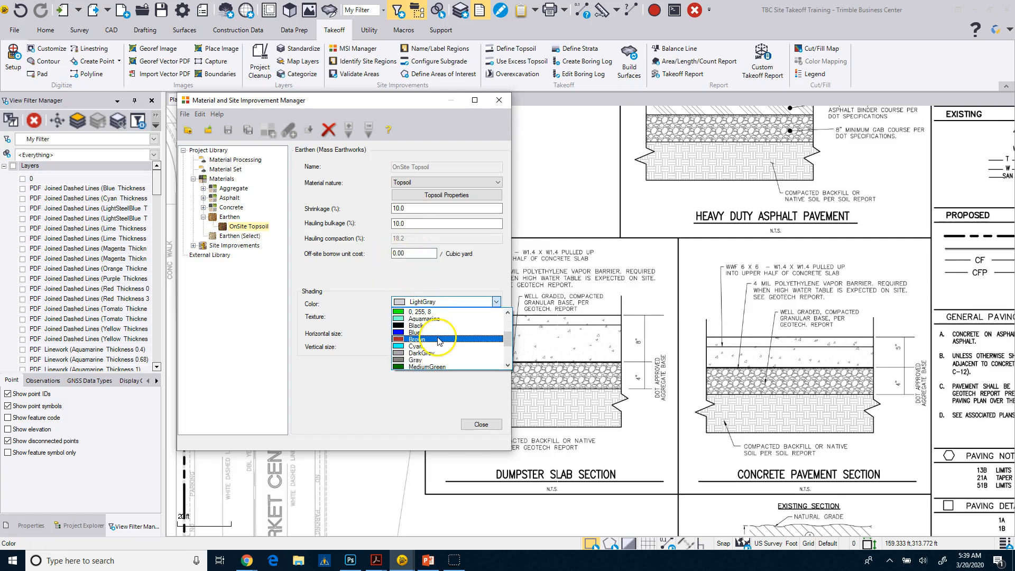
pyautogui.click(438, 340)
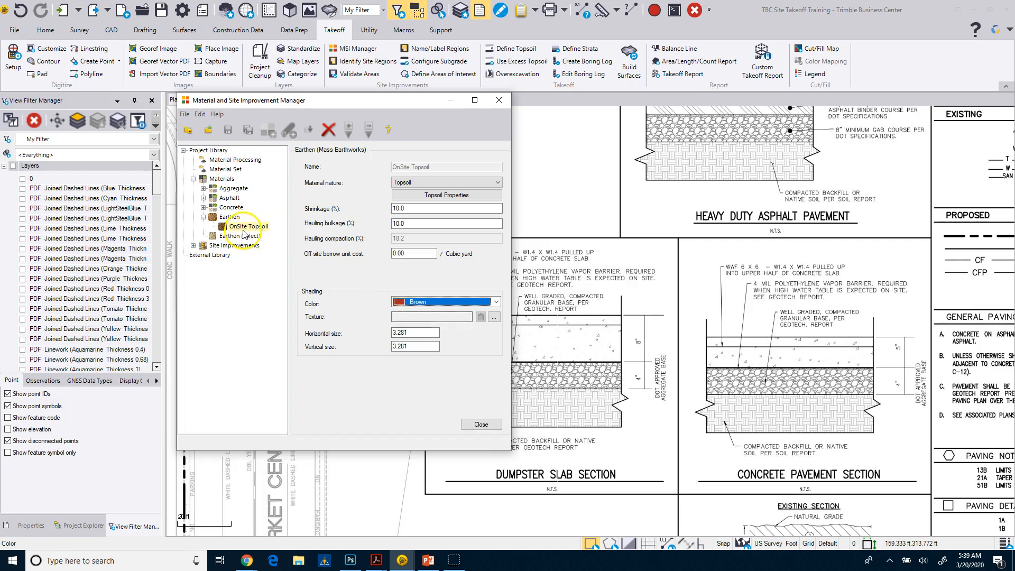
# Create a second Earthen material named OnSite Fill and accept 100.0 as its percent usable for fill
pyautogui.click(228, 217)
pyautogui.rightClick(232, 218)
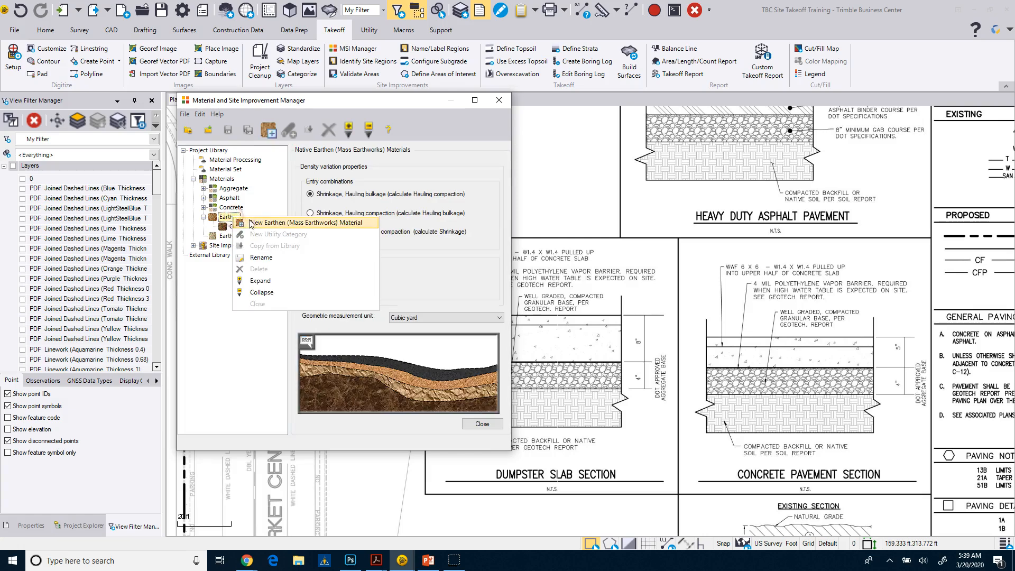
pyautogui.click(267, 223)
pyautogui.write('OnSite Fill')
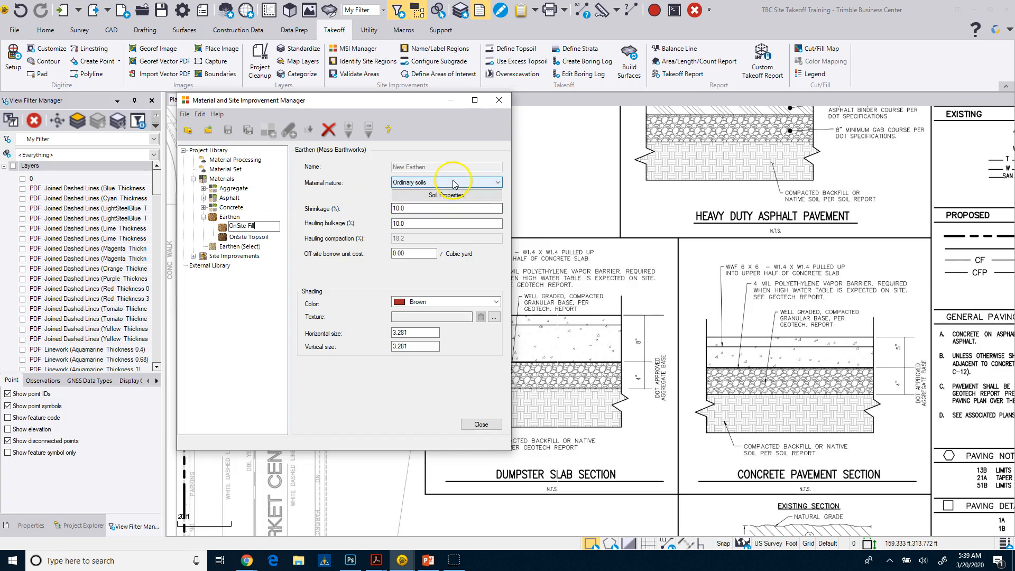
pyautogui.click(437, 195)
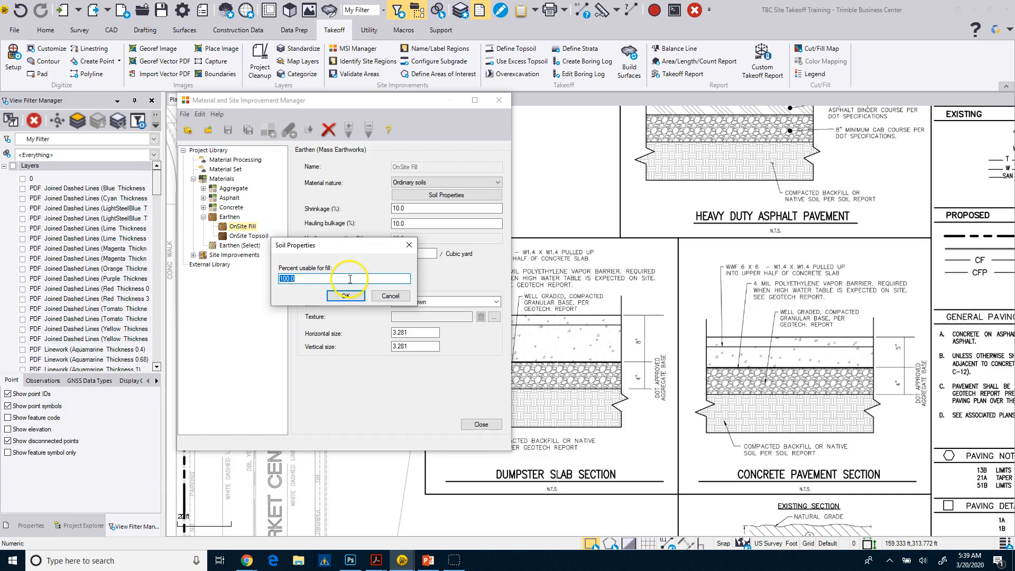
pyautogui.click(342, 295)
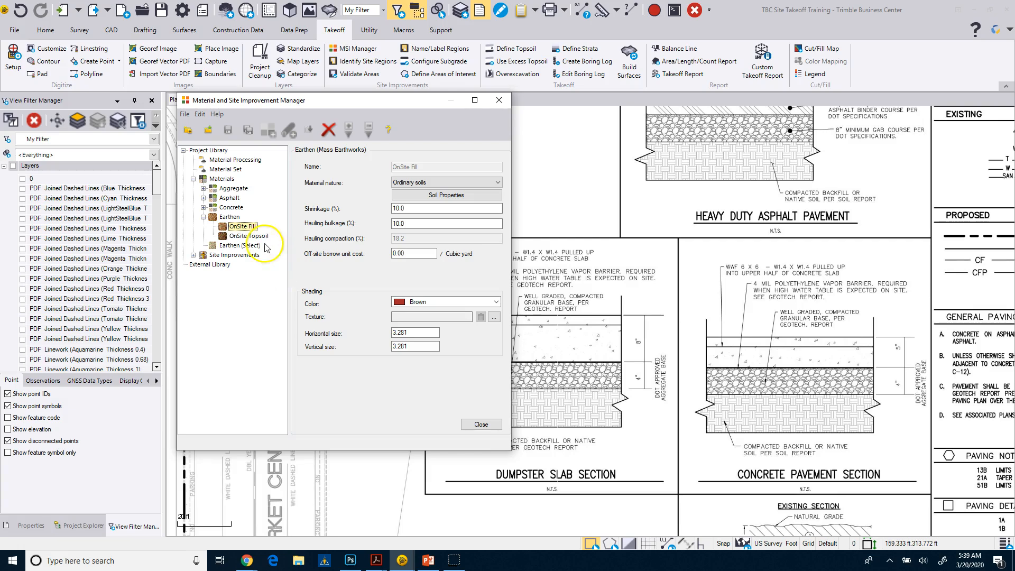
# Create a third Earthen material named Off-Site
pyautogui.rightClick(233, 218)
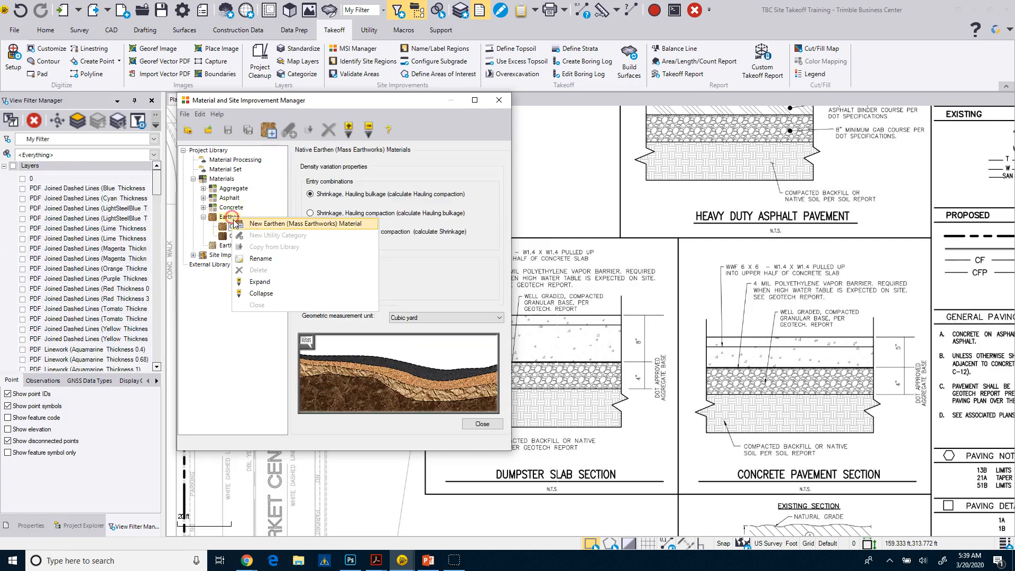
pyautogui.click(246, 227)
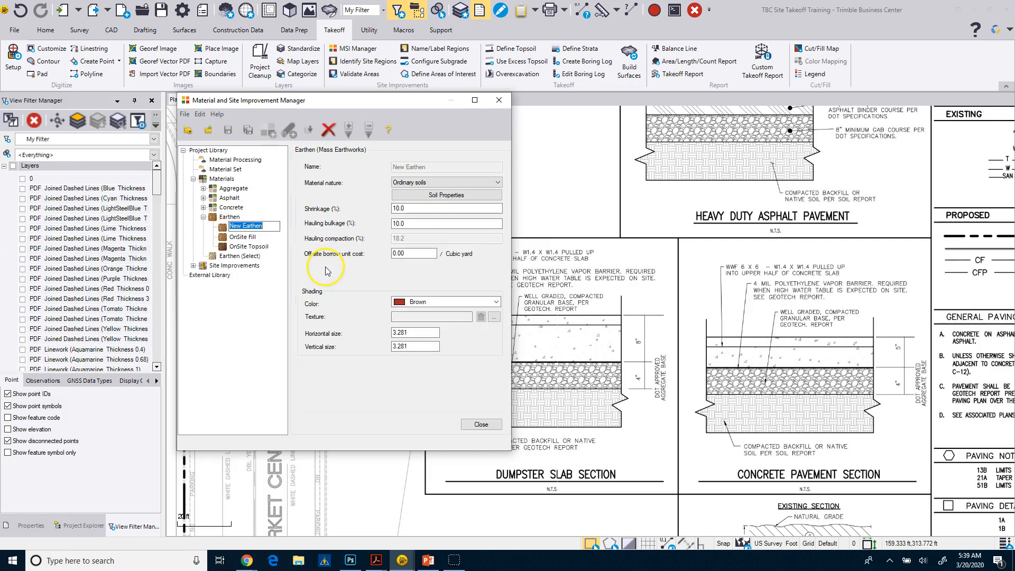
pyautogui.write('Off-Site')
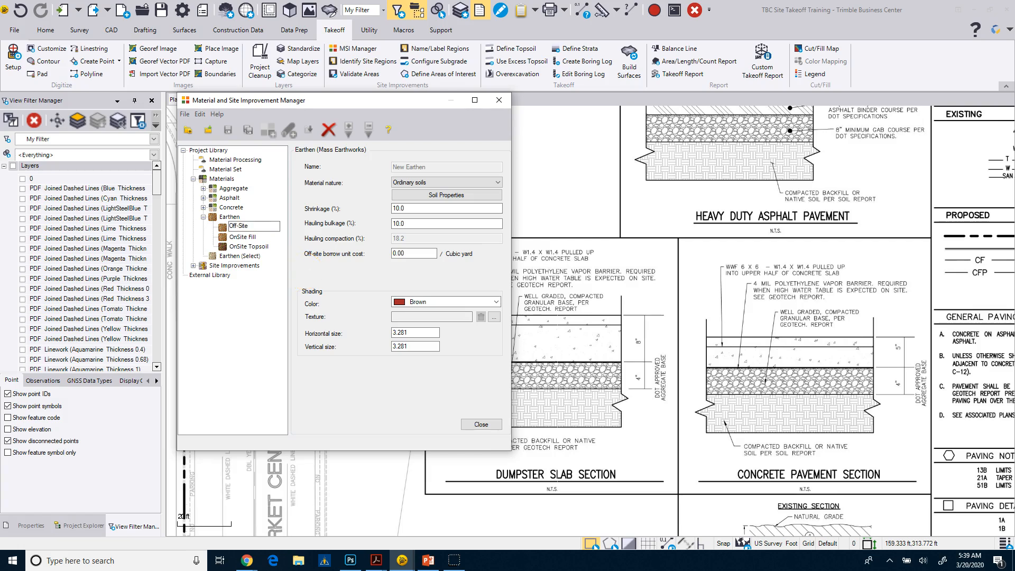
pyautogui.click(443, 183)
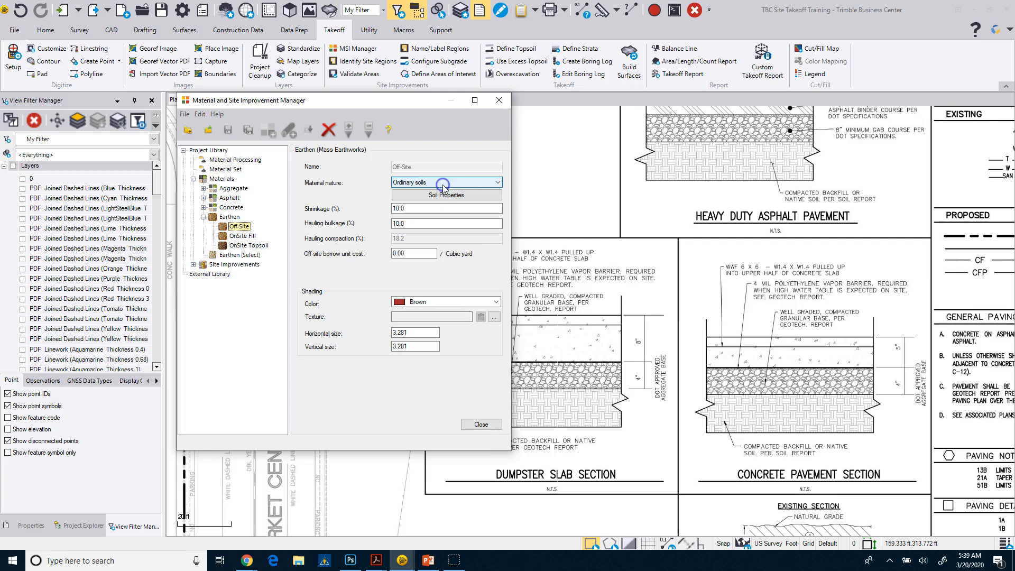
# Review the material nature options for the Off-Site material and keep it as Ordinary soils
pyautogui.click(365, 185)
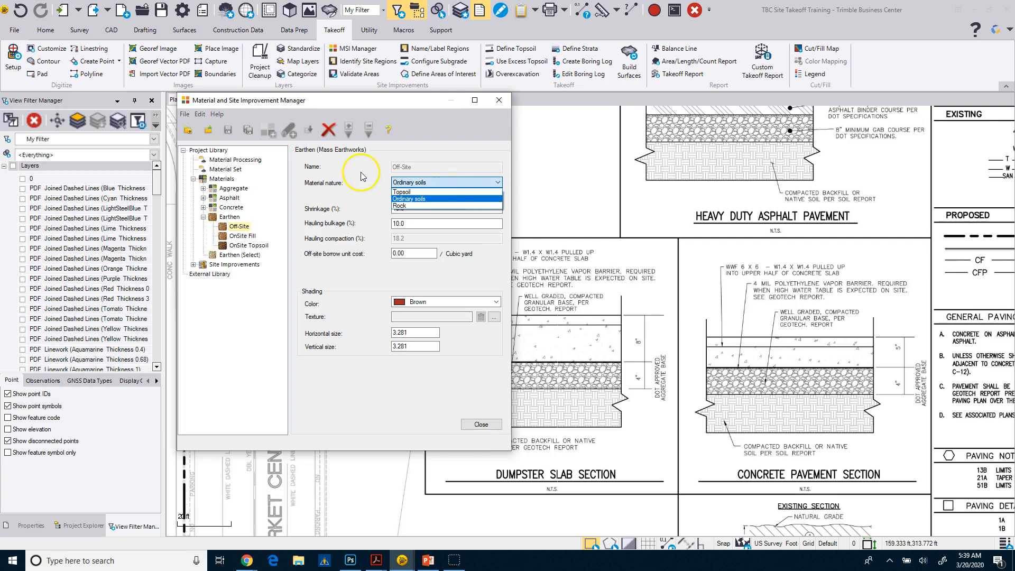
pyautogui.click(278, 218)
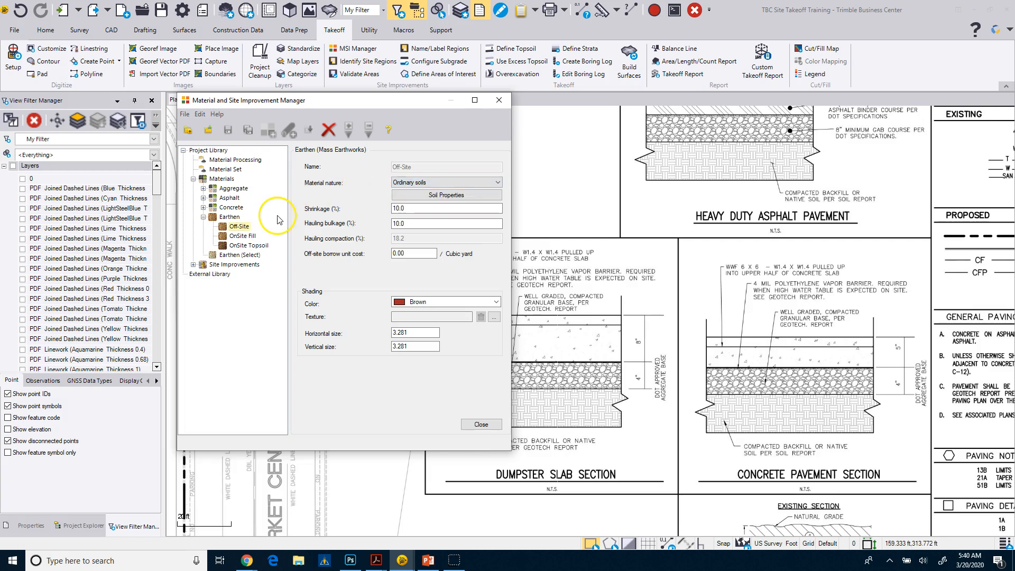
pyautogui.click(407, 209)
# Rename the Off-Site earthen material as Off-Site Soils
pyautogui.click(246, 227)
pyautogui.rightClick(246, 228)
pyautogui.click(271, 268)
pyautogui.click(256, 226)
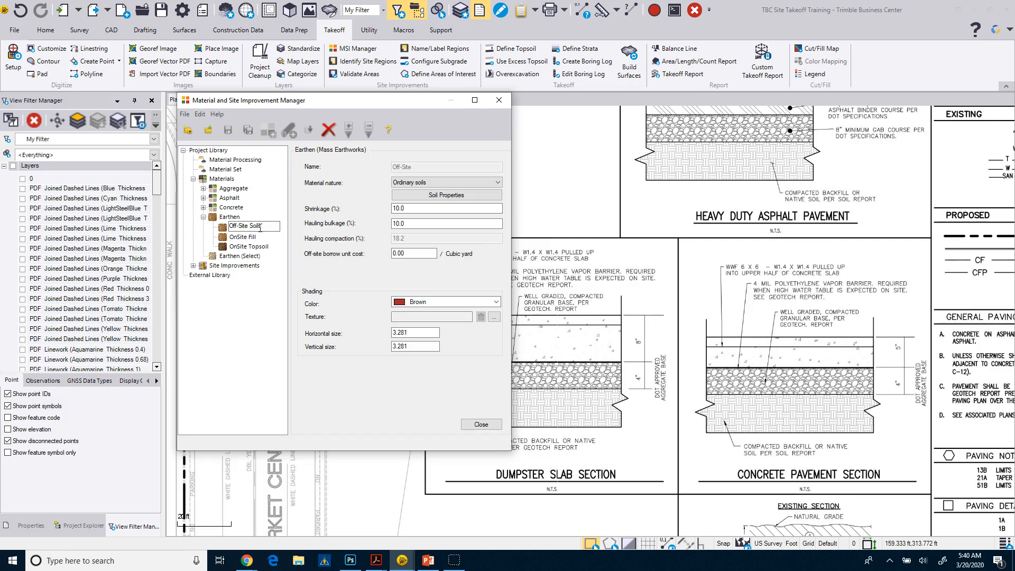
pyautogui.write('Soils')
pyautogui.click(338, 282)
pyautogui.click(261, 290)
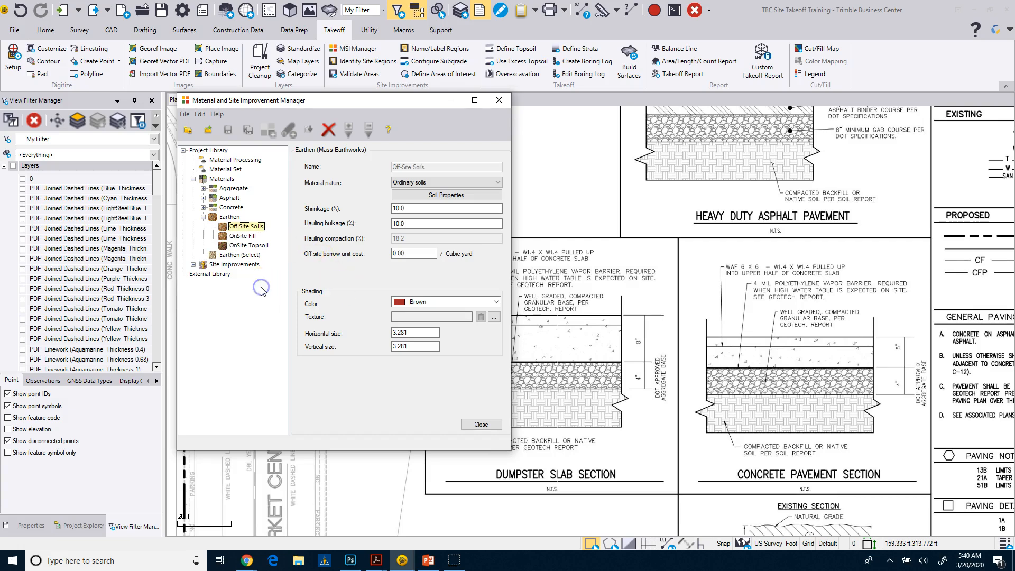
pyautogui.click(240, 245)
# Create an Area-type Paving and Curbing site improvement named Heavy Duty Asphalt
pyautogui.click(193, 266)
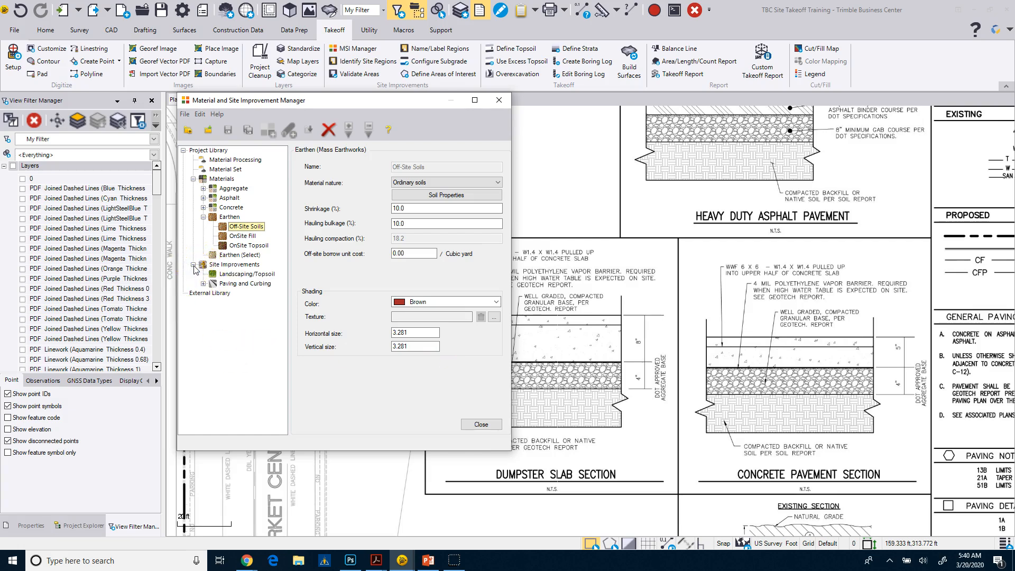
pyautogui.click(203, 284)
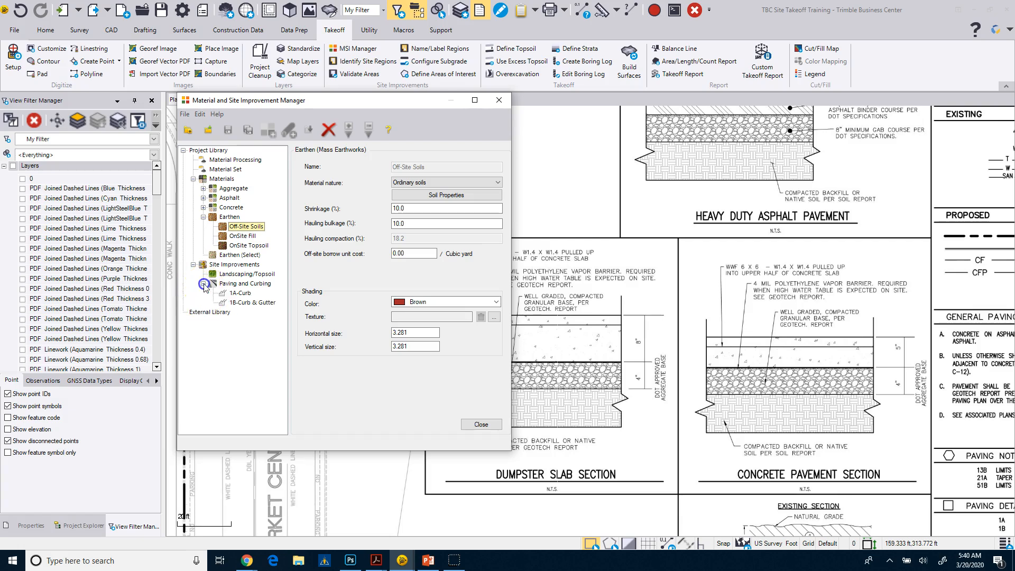
pyautogui.click(244, 284)
pyautogui.rightClick(245, 286)
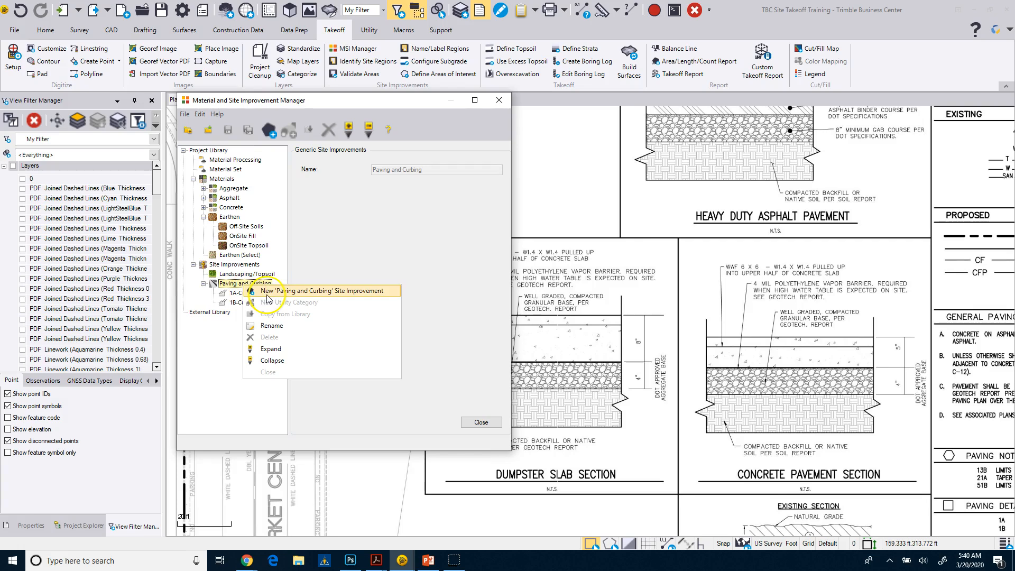
pyautogui.click(268, 296)
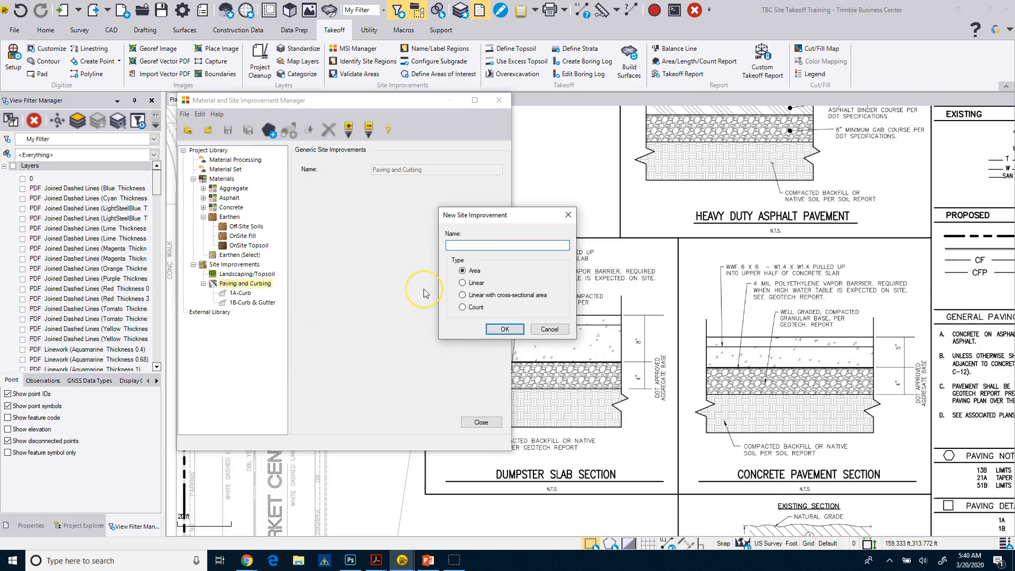
pyautogui.write('Heavy Duty Asphalt')
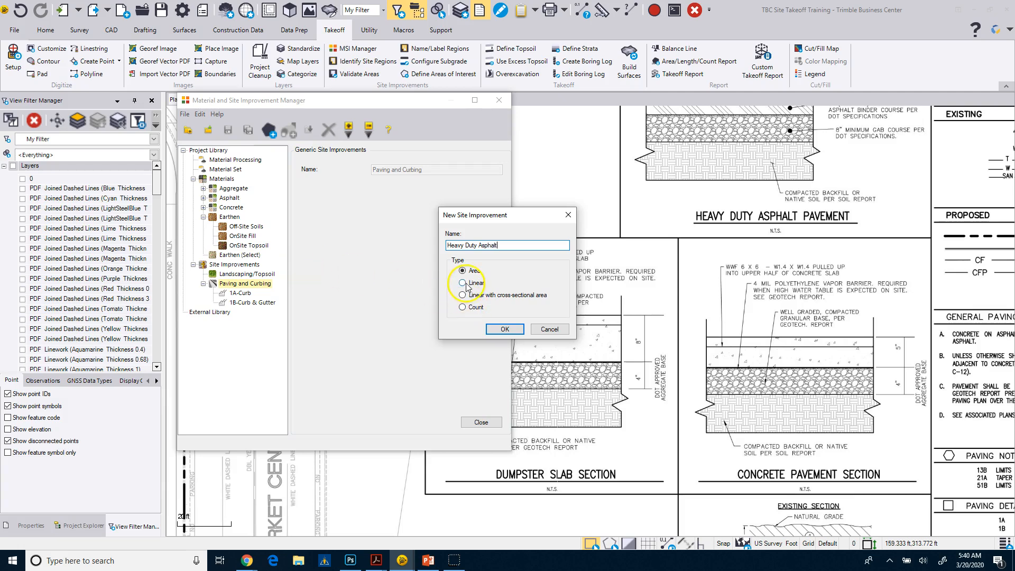
pyautogui.click(504, 330)
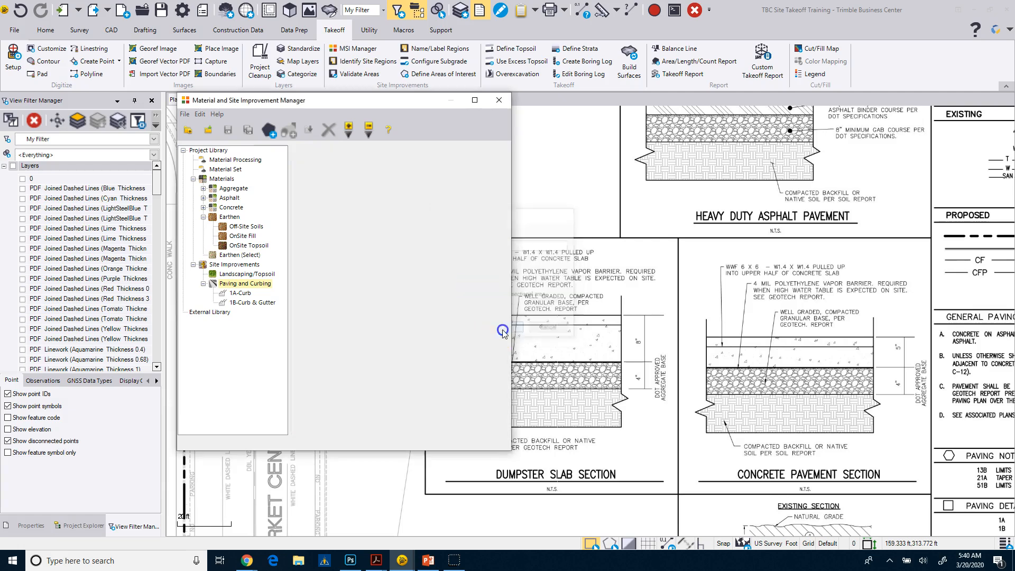
# Set the measurement unit of the Heavy Duty Asphalt improvement to Square yard
pyautogui.click(428, 180)
pyautogui.click(400, 205)
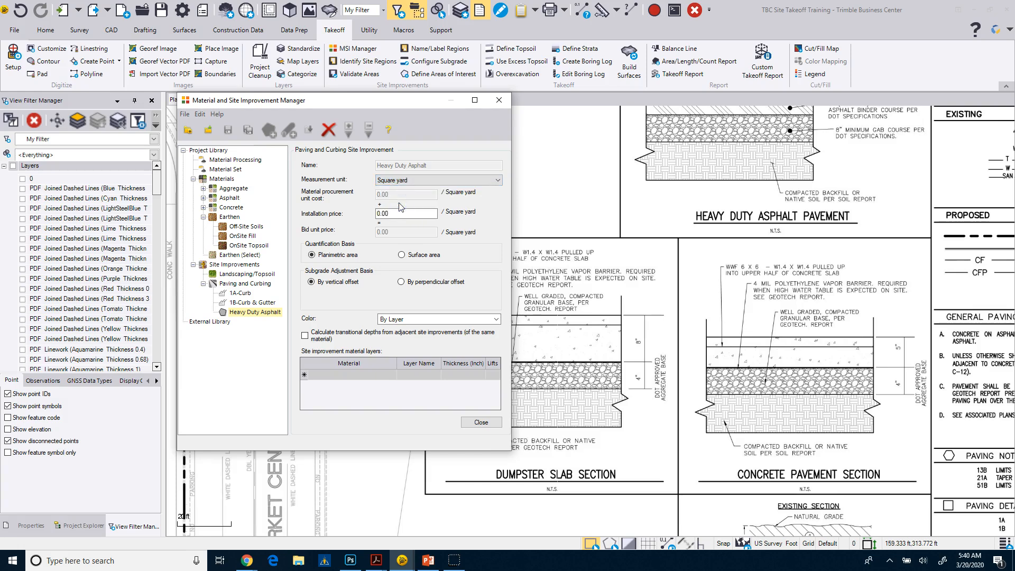
pyautogui.click(384, 214)
# Enlarge the manager window and add Asphalt:9.5mm Asphalt as the first material layer of Heavy Duty Asphalt
pyautogui.moveTo(508, 452); pyautogui.dragTo(647, 472)
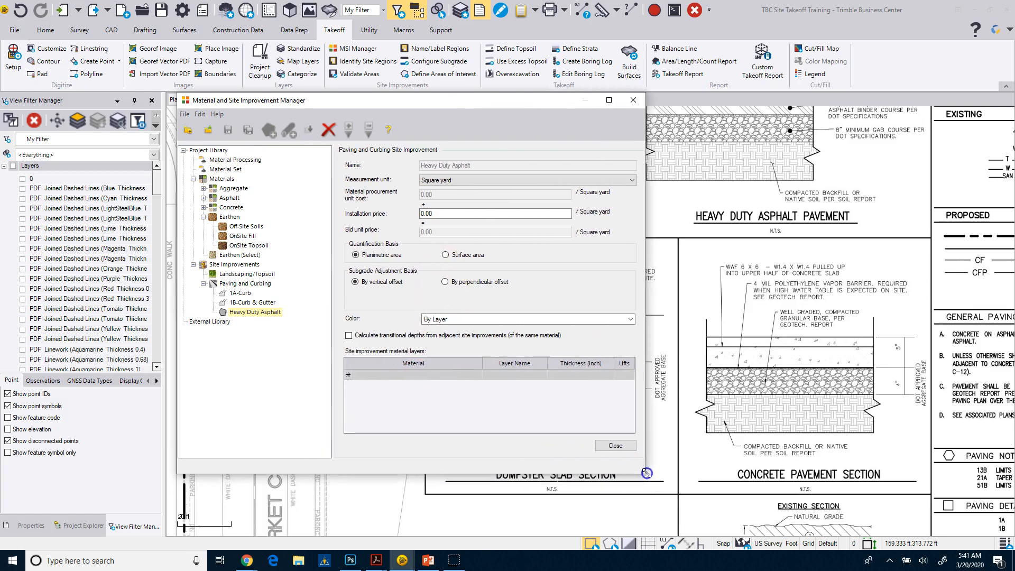
pyautogui.moveTo(420, 101); pyautogui.dragTo(354, 94)
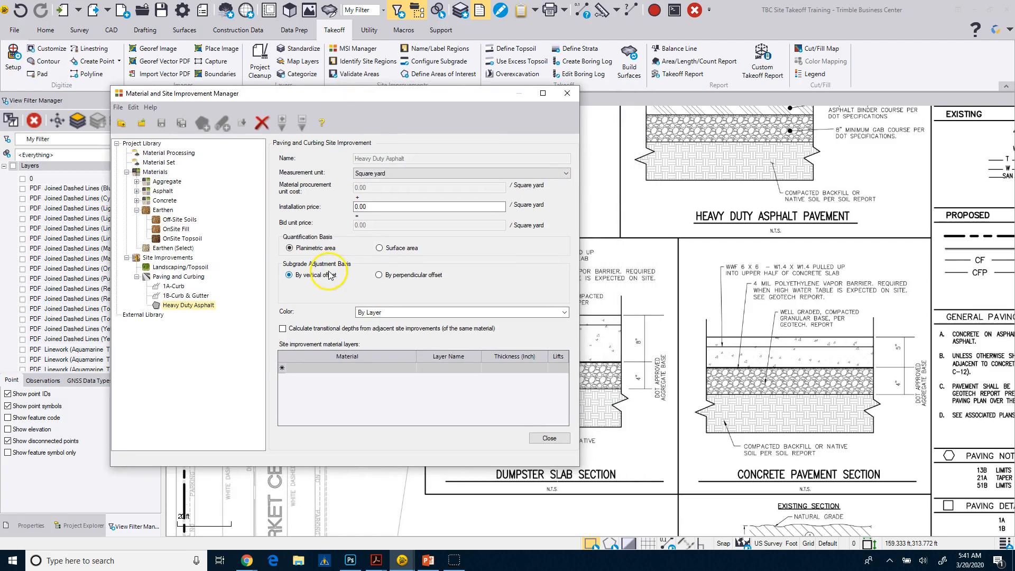
pyautogui.click(410, 370)
pyautogui.click(411, 369)
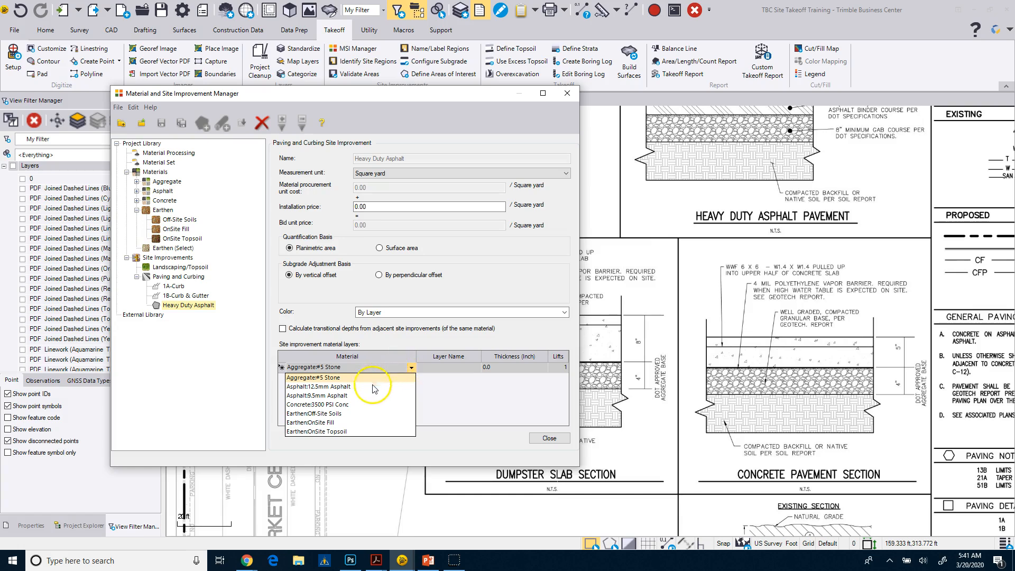
pyautogui.click(339, 397)
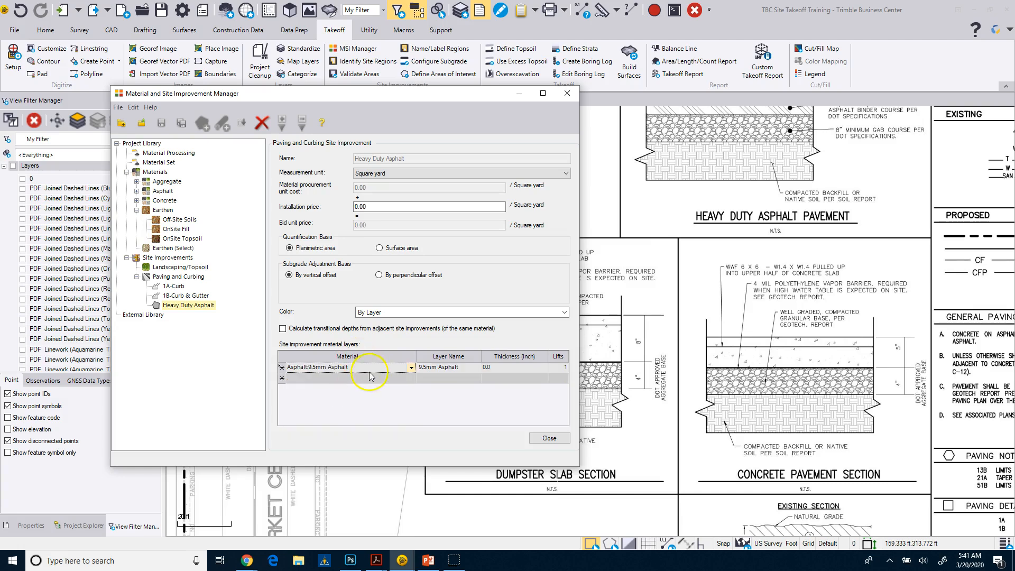
pyautogui.click(495, 366)
pyautogui.moveTo(506, 367); pyautogui.dragTo(486, 366)
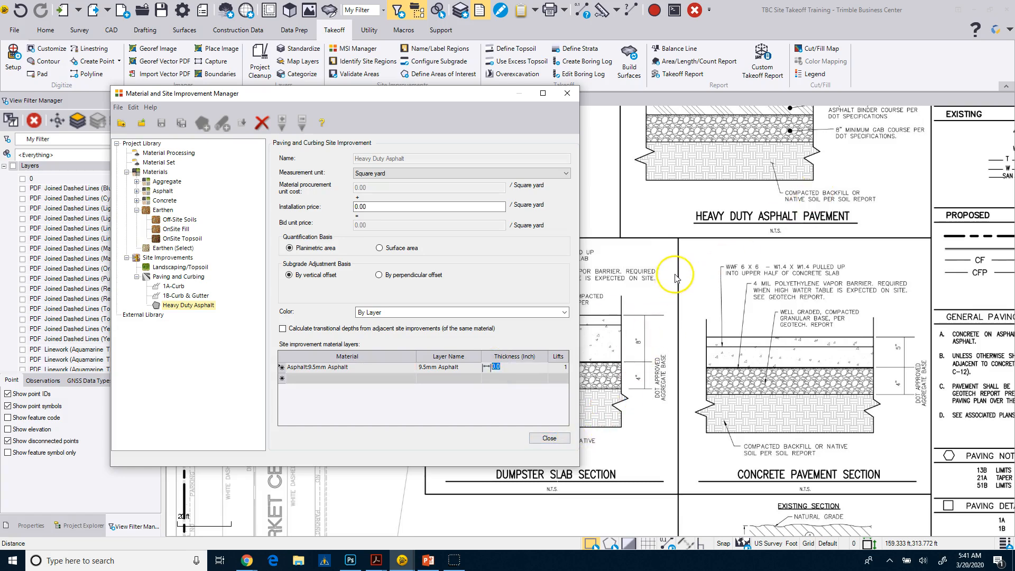
# Check the plan's Heavy Duty Asphalt Pavement section and set the 9.5mm Asphalt layer's thickness to 2 inches
pyautogui.click(550, 439)
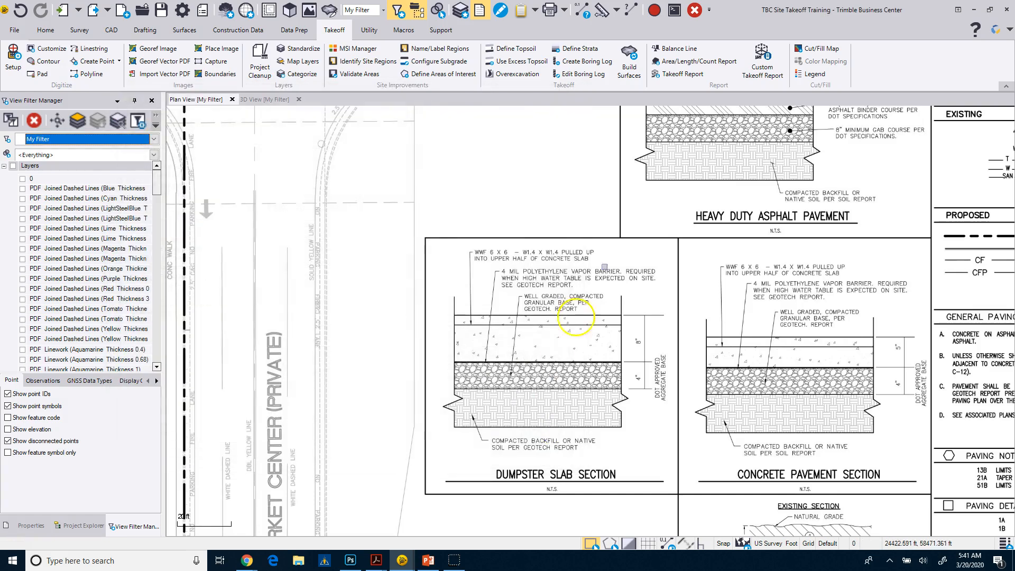
pyautogui.moveTo(657, 209)
pyautogui.mouseDown(button='middle')
pyautogui.moveTo(659, 290)
pyautogui.moveTo(680, 275)
pyautogui.mouseUp(button='middle')
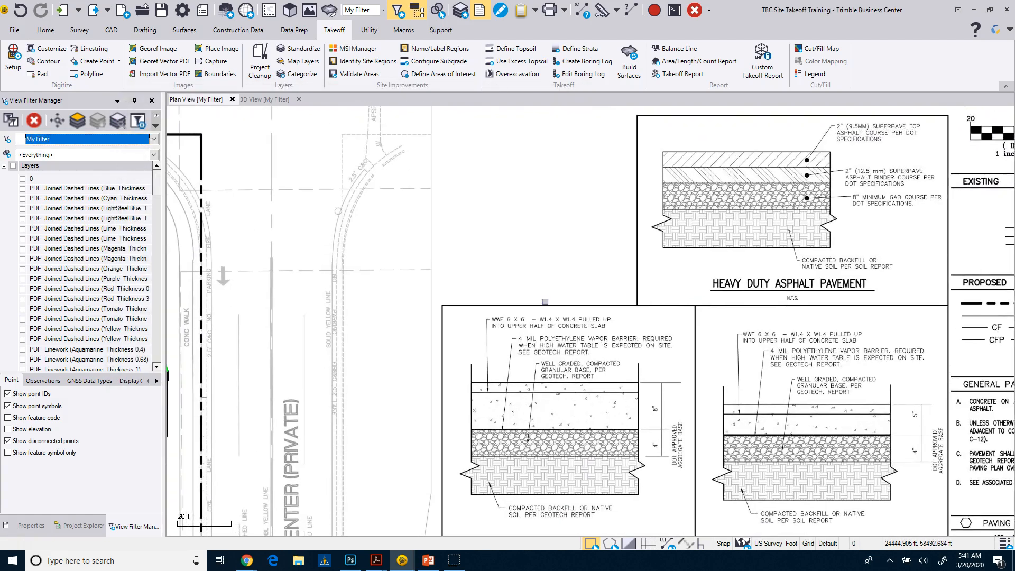
pyautogui.click(338, 48)
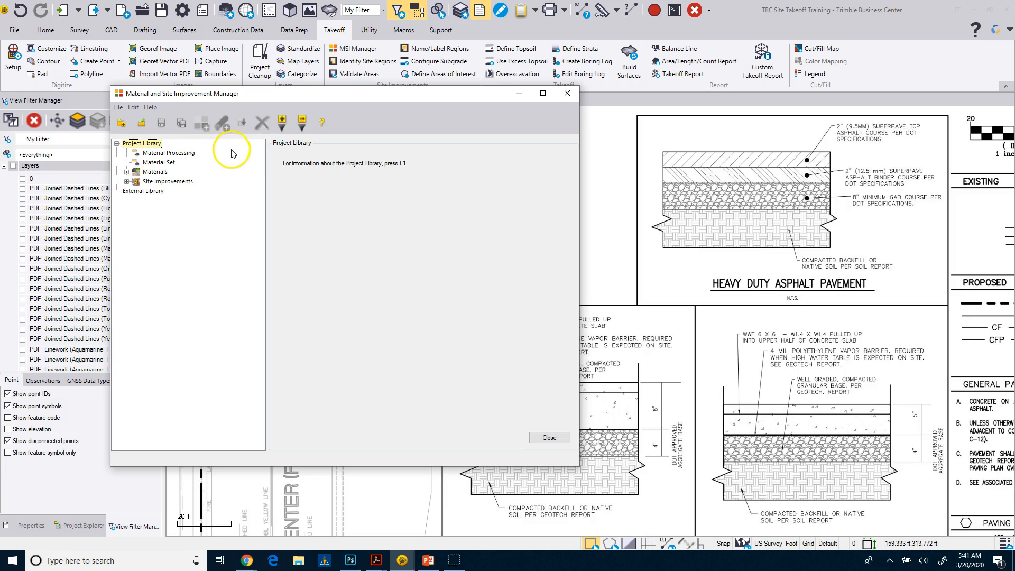
pyautogui.click(126, 181)
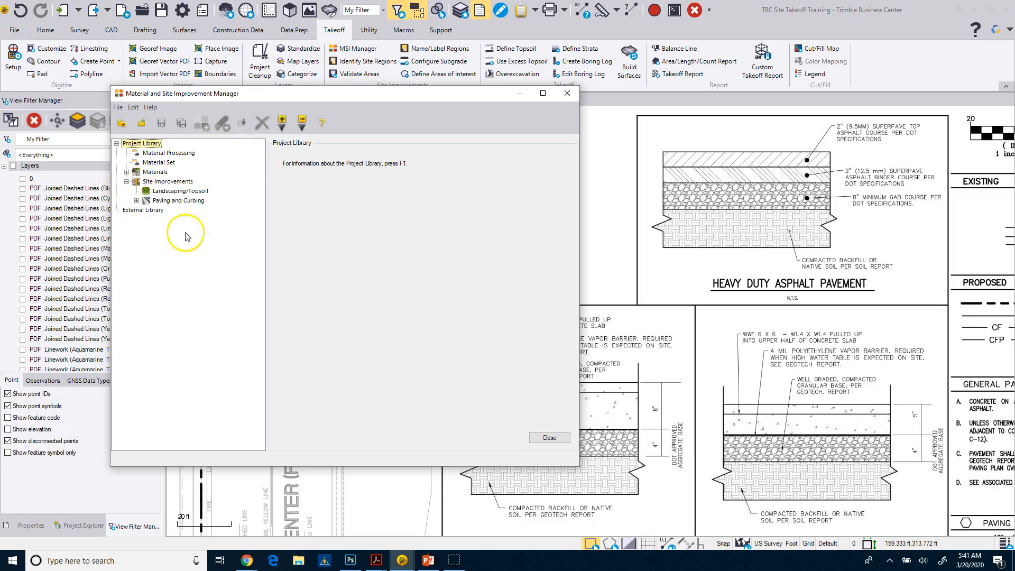
pyautogui.click(137, 200)
pyautogui.click(183, 229)
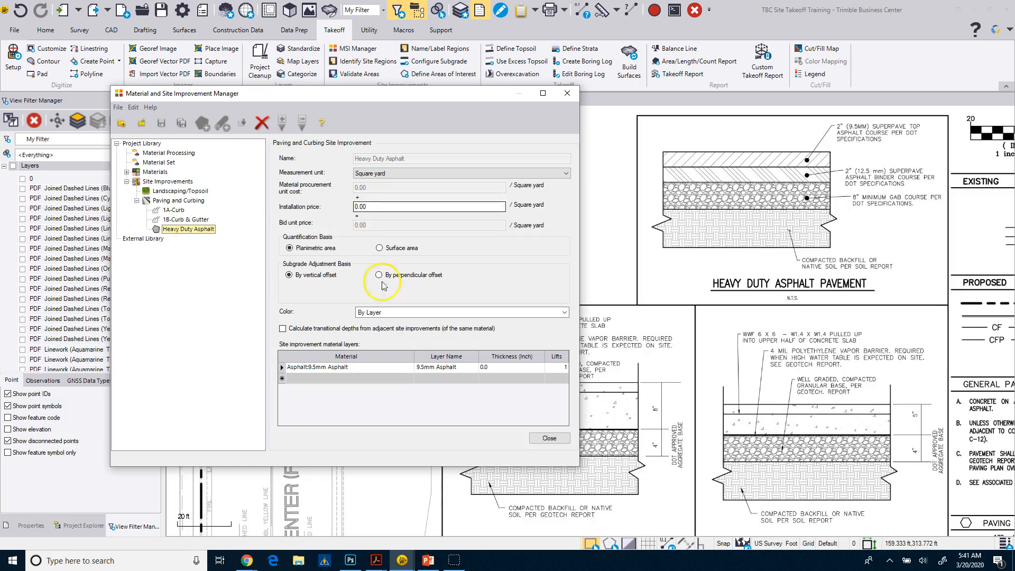
pyautogui.click(487, 367)
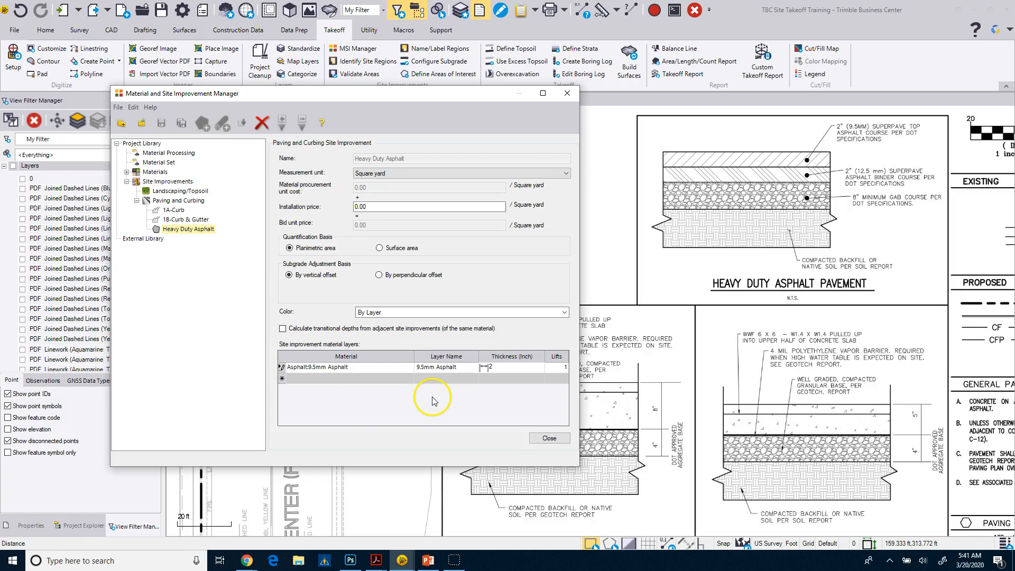
# Add Asphalt:12.5mm Asphalt as the second layer of Heavy Duty Asphalt with a thickness of 2 inches
pyautogui.click(398, 378)
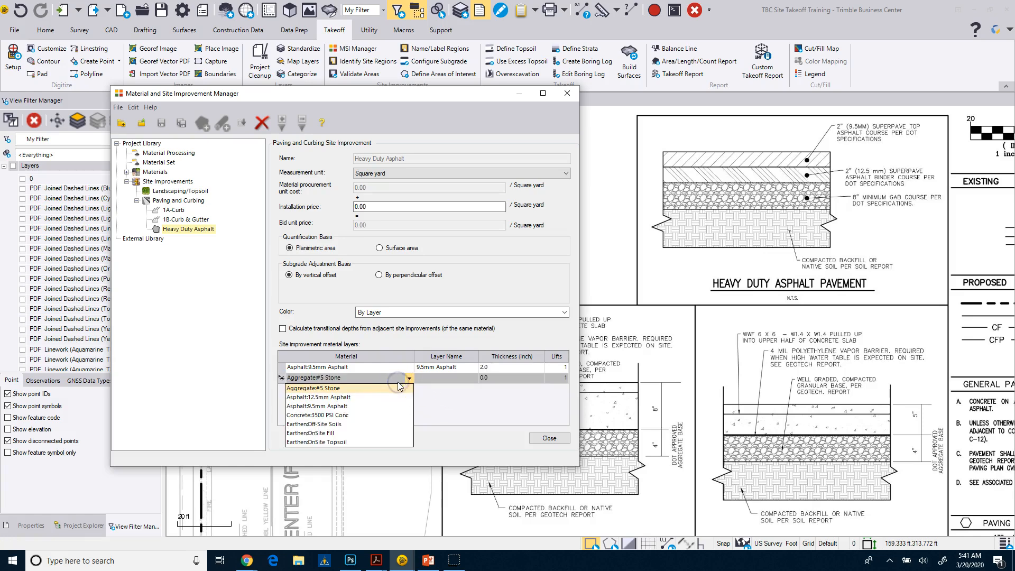
pyautogui.click(349, 397)
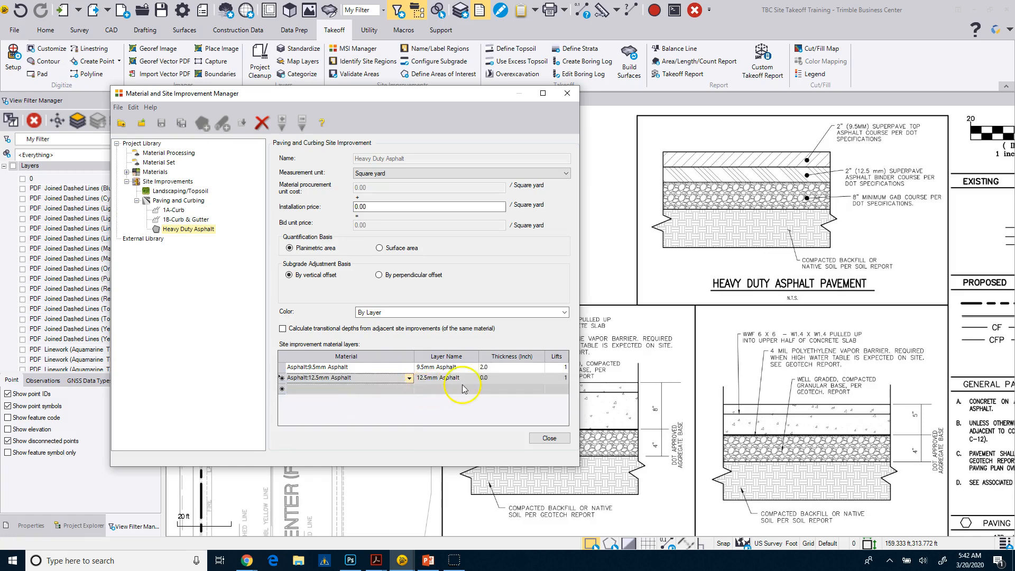
pyautogui.click(500, 378)
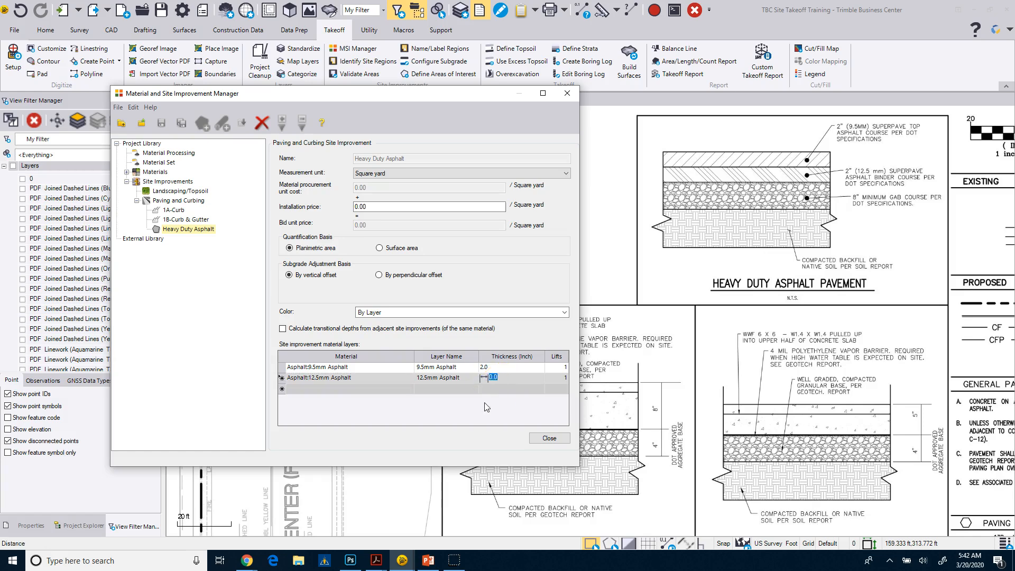
pyautogui.write('2')
# Add Aggregate:#5 Stone as the third layer of Heavy Duty Asphalt with a thickness of 8 inches
pyautogui.click(400, 390)
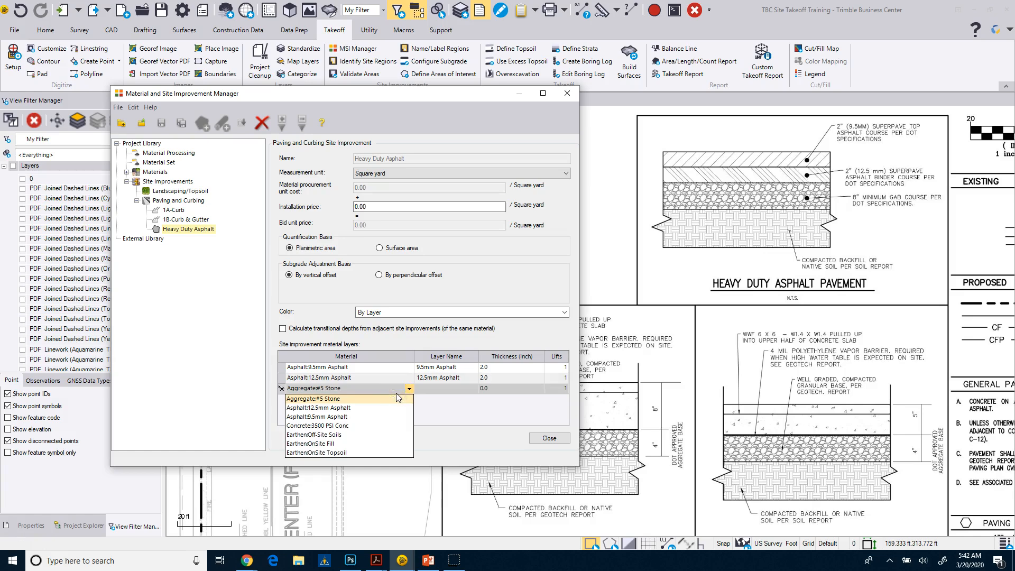
pyautogui.click(336, 400)
pyautogui.click(479, 390)
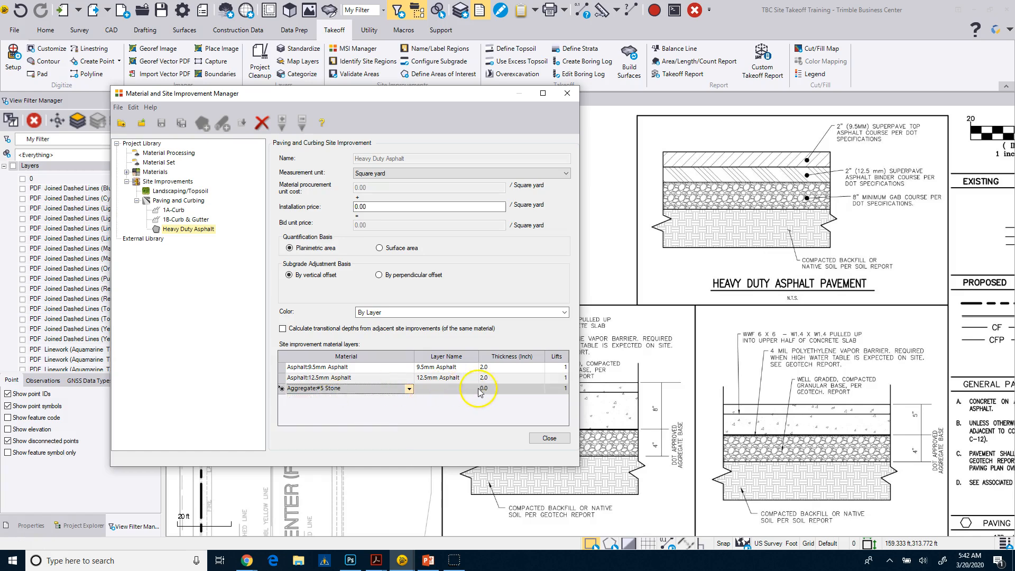
pyautogui.click(484, 390)
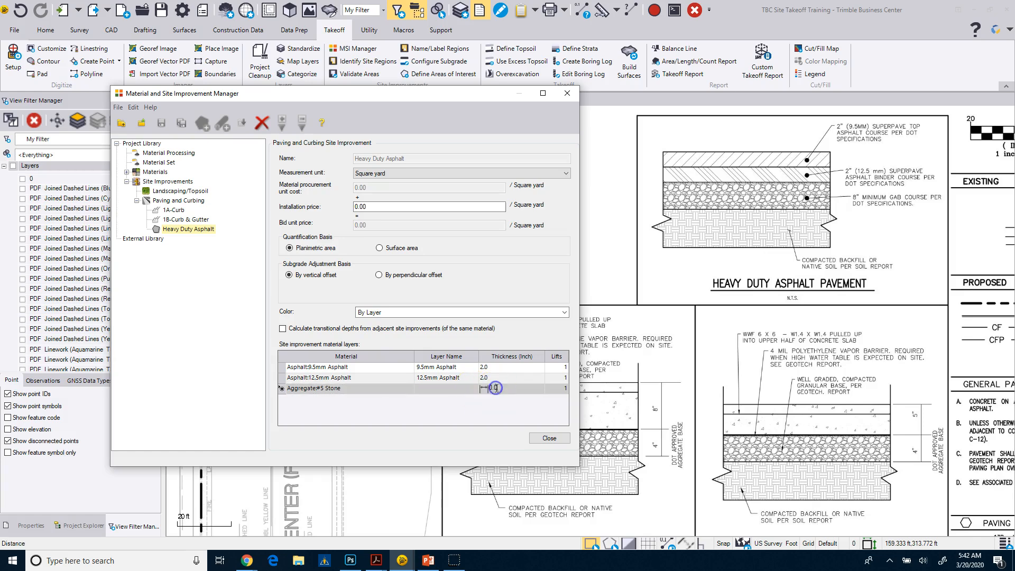
pyautogui.write('8')
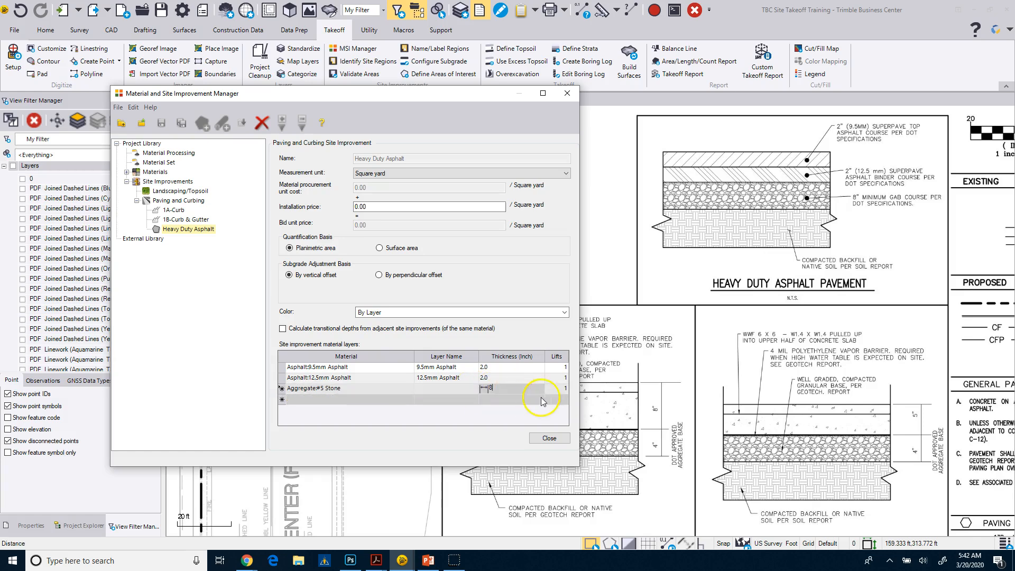
# Add Earthen:OnSite Fill as the fourth layer of Heavy Duty Asphalt with a thickness of 8 inches
pyautogui.click(362, 403)
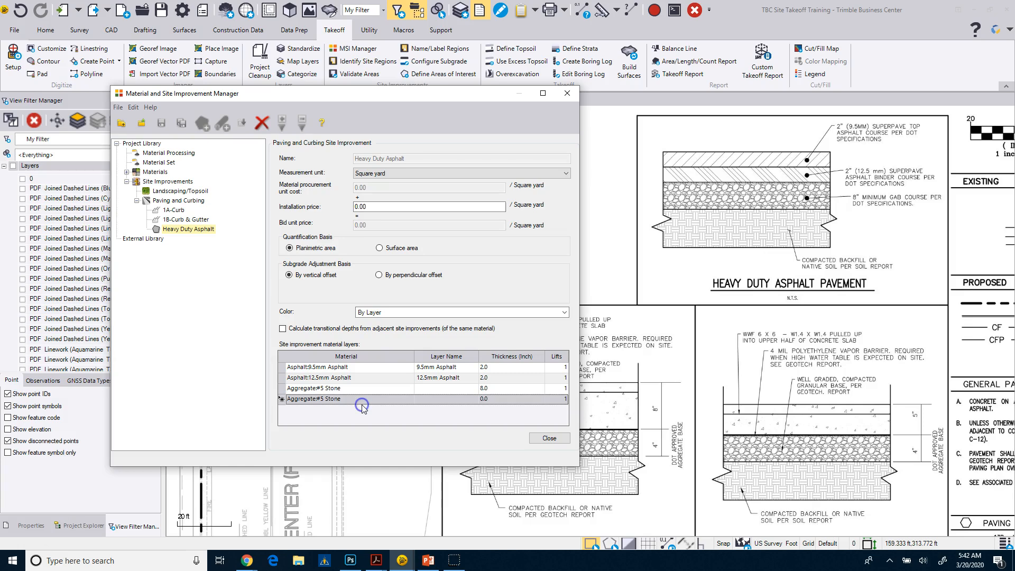
pyautogui.click(409, 400)
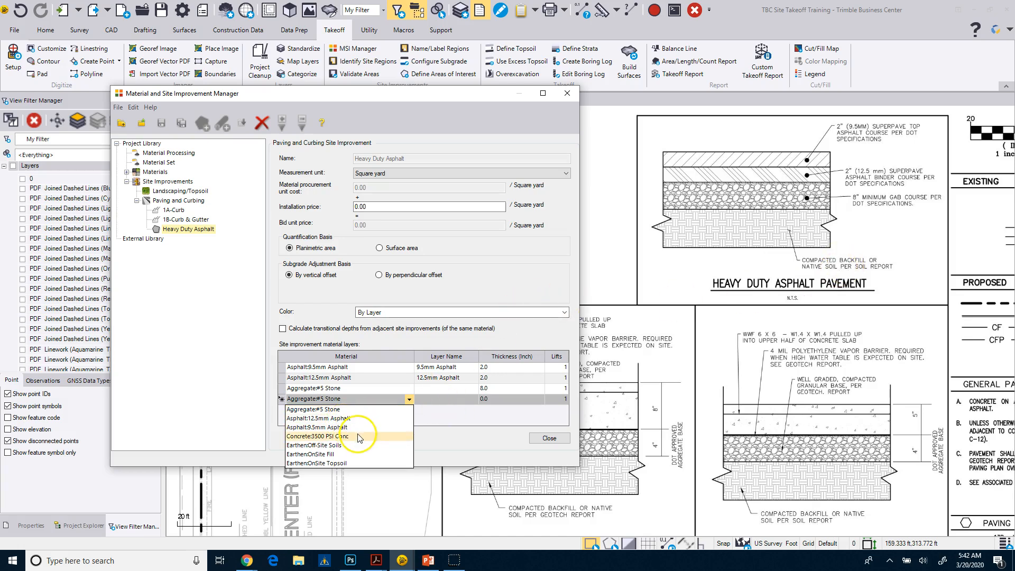
pyautogui.click(329, 455)
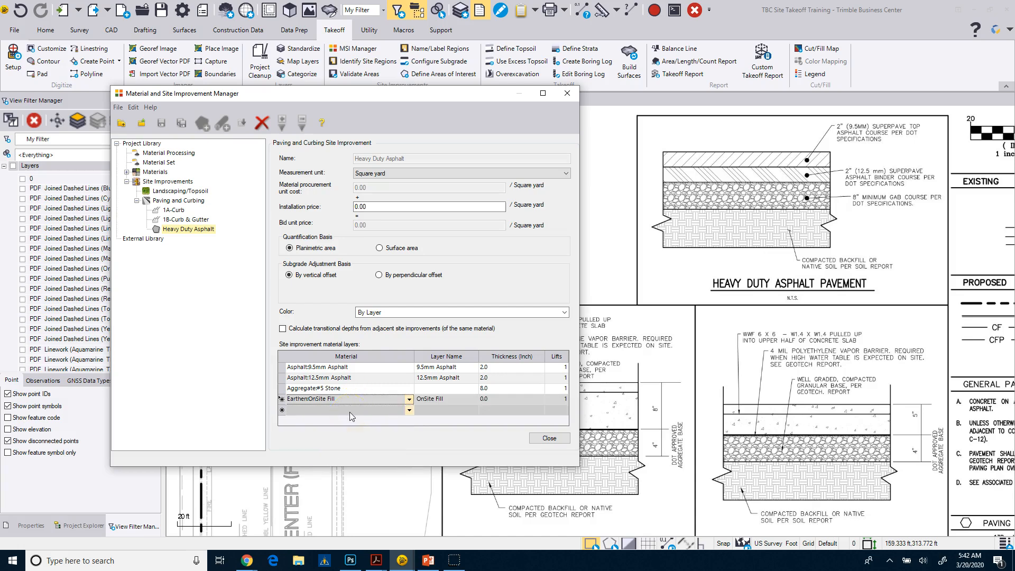
pyautogui.click(508, 399)
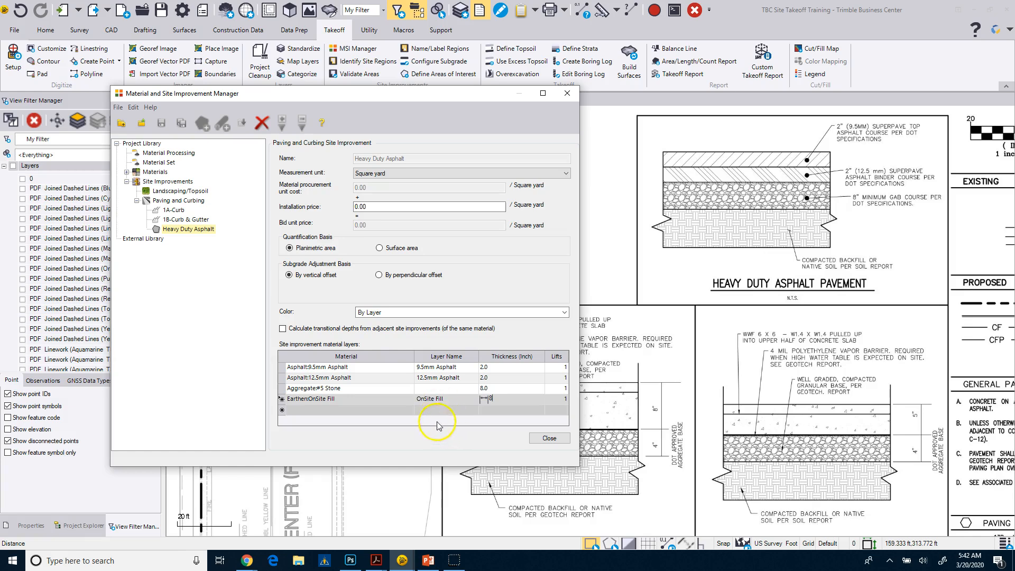
pyautogui.click(228, 302)
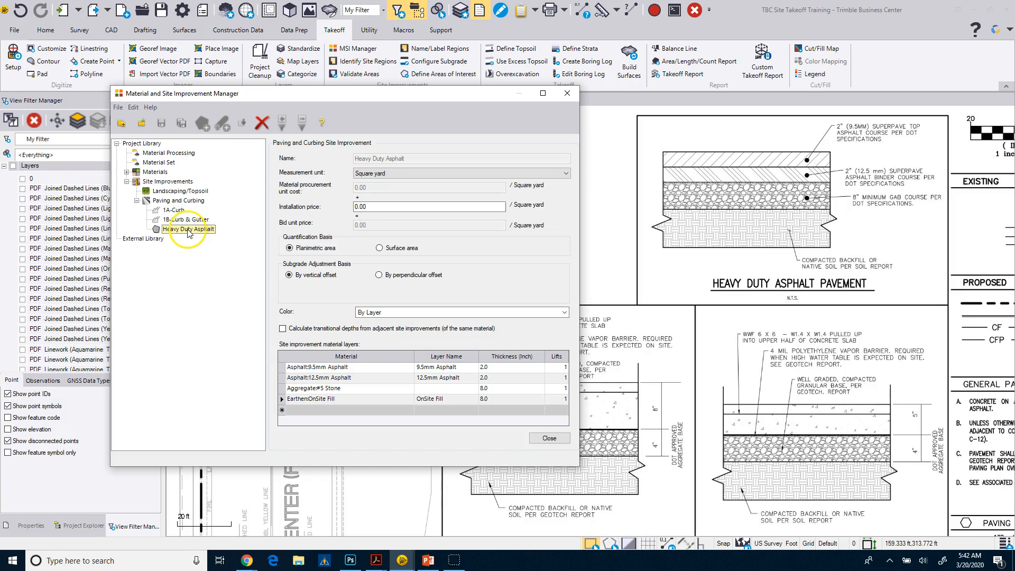
# Create an area-type Paving and Curbing site improvement named Dumpster Pad
pyautogui.rightClick(168, 201)
pyautogui.click(197, 203)
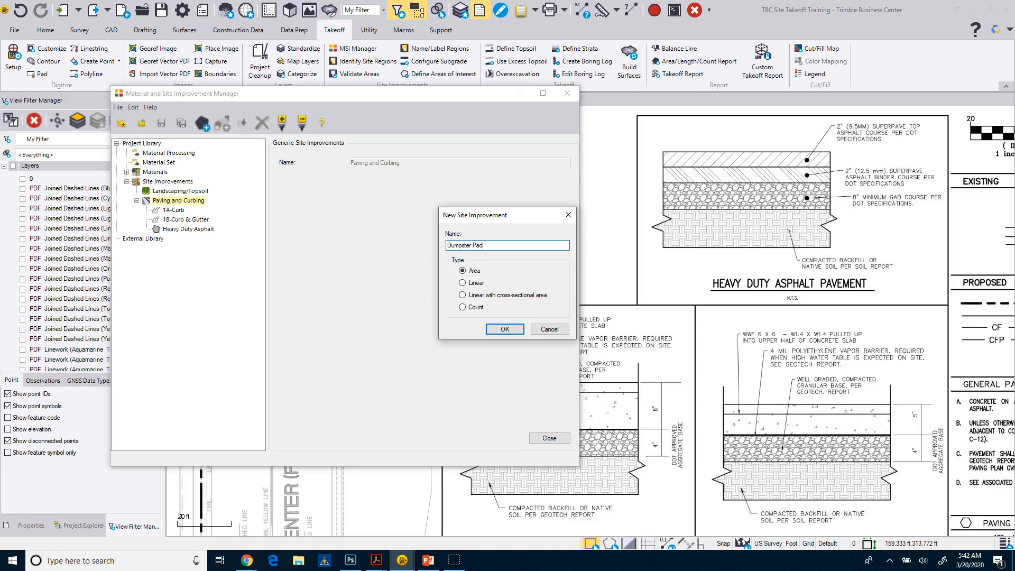
pyautogui.click(505, 329)
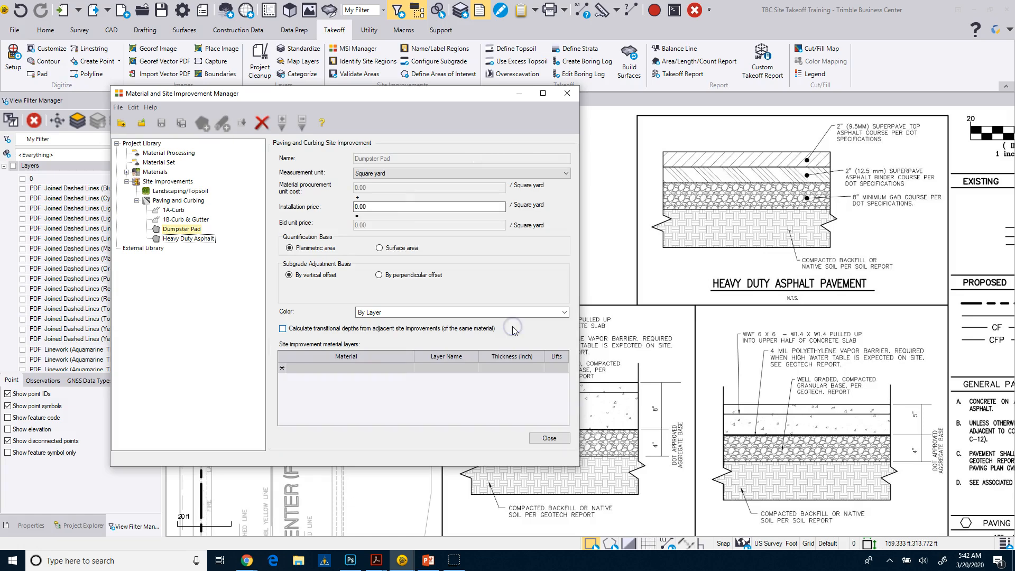
# Arrange the plan's Dumpster Slab Section beside the Material and Site Improvement Manager and reopen the Dumpster Pad improvement
pyautogui.moveTo(423, 87)
pyautogui.mouseDown()
pyautogui.moveTo(312, 82)
pyautogui.moveTo(310, 36)
pyautogui.moveTo(331, 70)
pyautogui.moveTo(349, 31)
pyautogui.mouseUp()
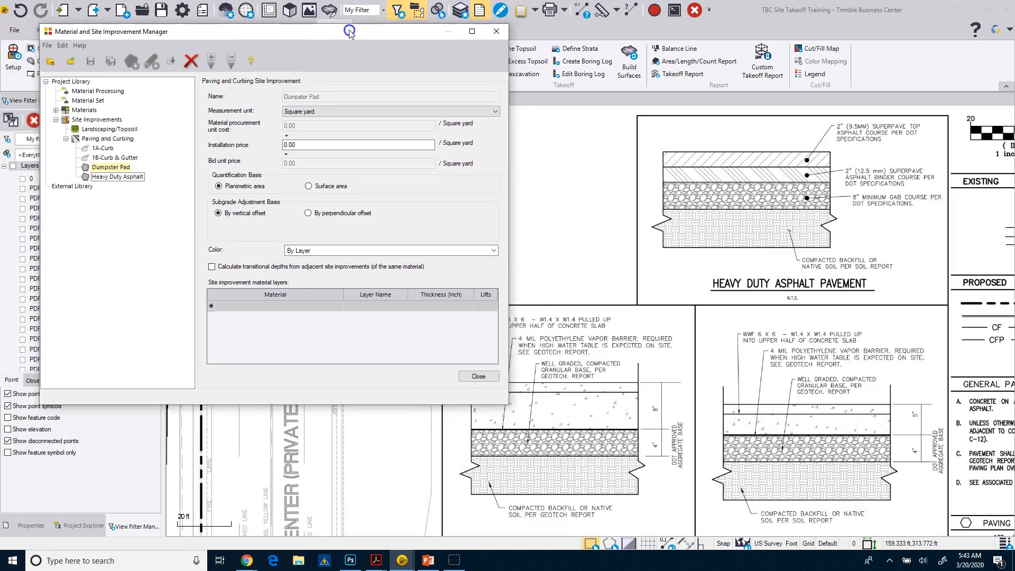
pyautogui.moveTo(505, 423)
pyautogui.mouseDown(button='middle')
pyautogui.moveTo(517, 367)
pyautogui.moveTo(588, 416)
pyautogui.mouseUp(button='middle')
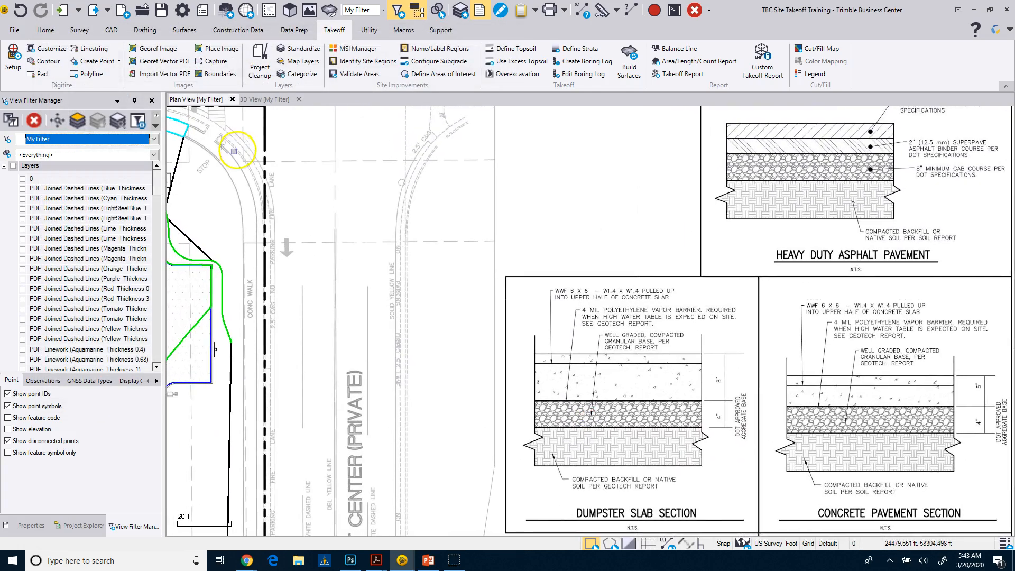
pyautogui.click(351, 49)
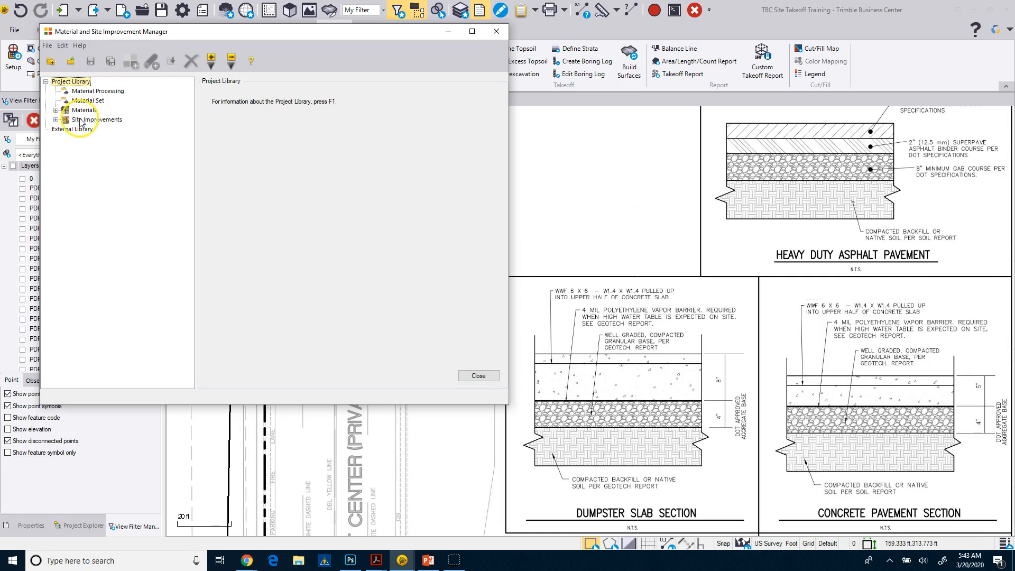
pyautogui.click(56, 119)
pyautogui.click(65, 140)
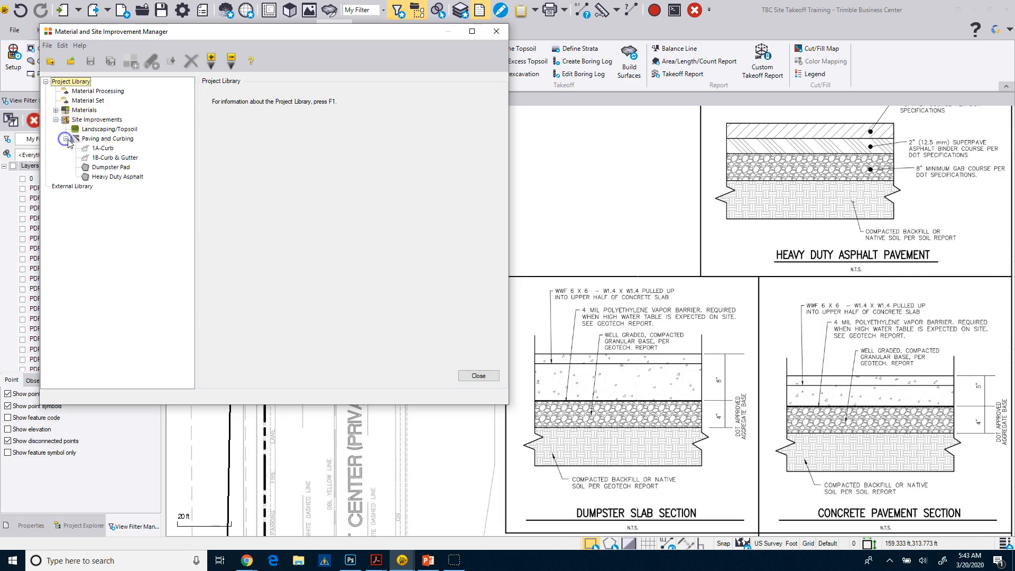
pyautogui.click(105, 167)
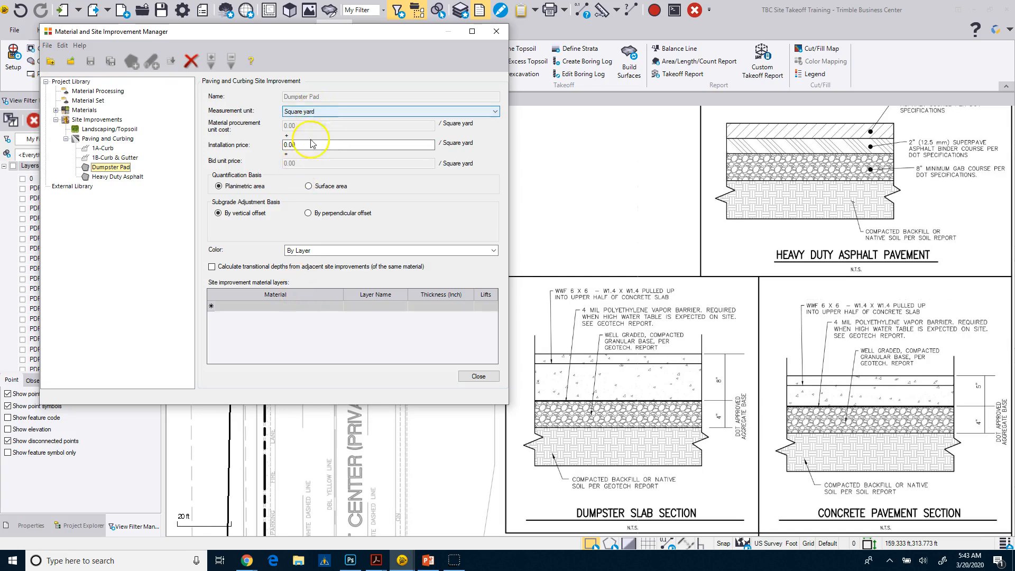
# Add Concrete:3500 PSI Conc as the first layer of Dumpster Pad with a thickness of 8 inches
pyautogui.click(329, 309)
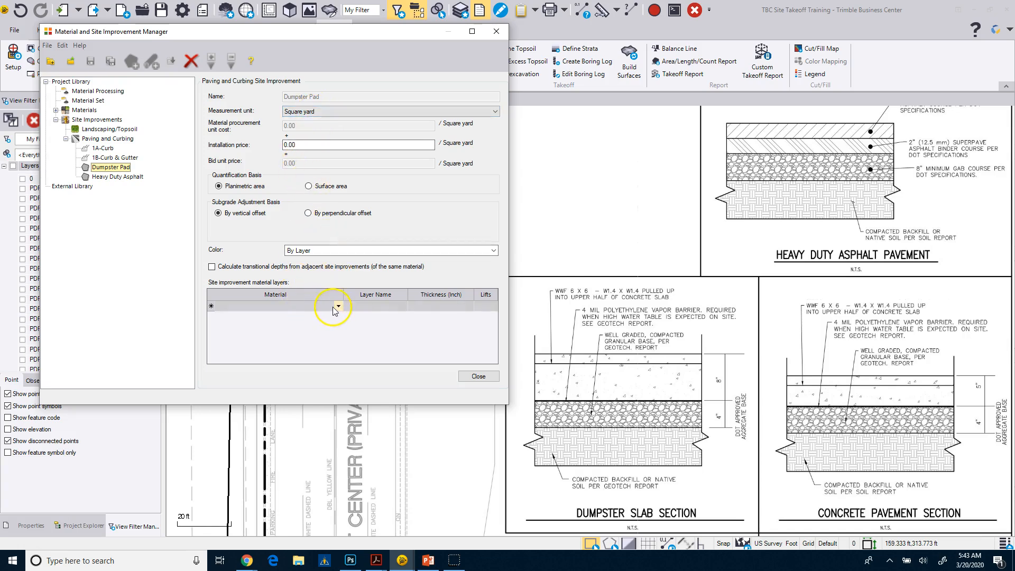
pyautogui.click(336, 308)
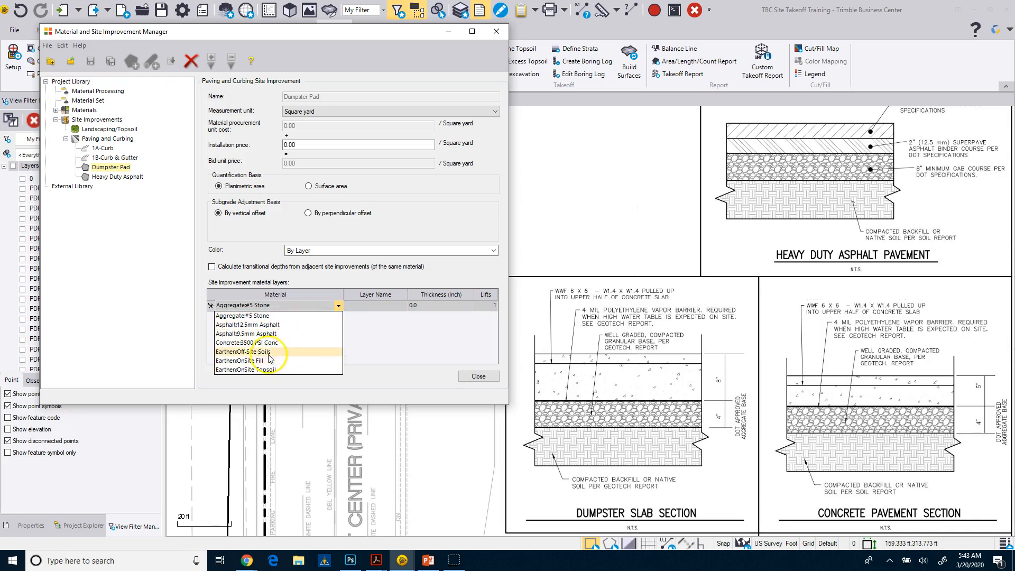
pyautogui.click(259, 343)
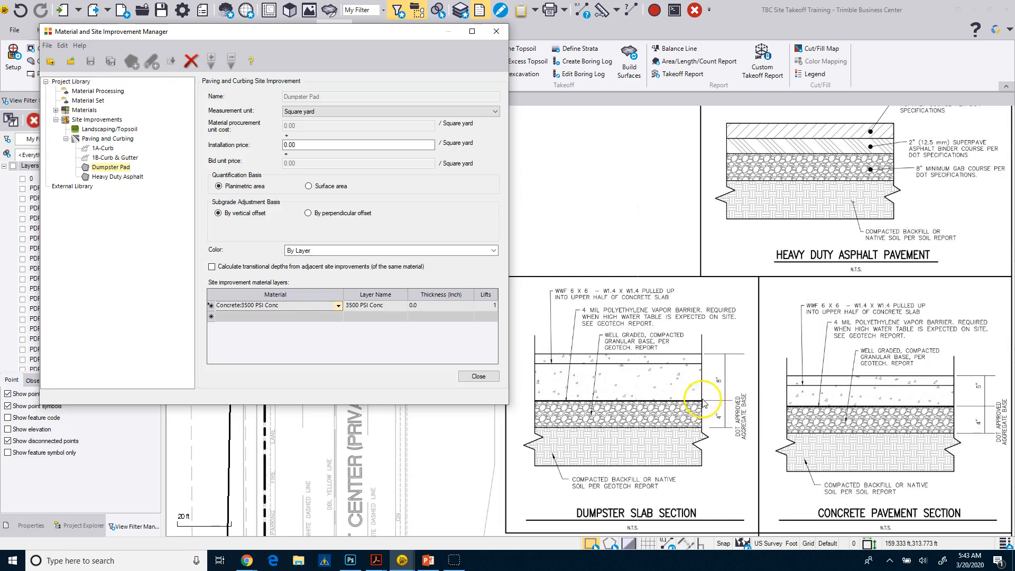
pyautogui.click(423, 306)
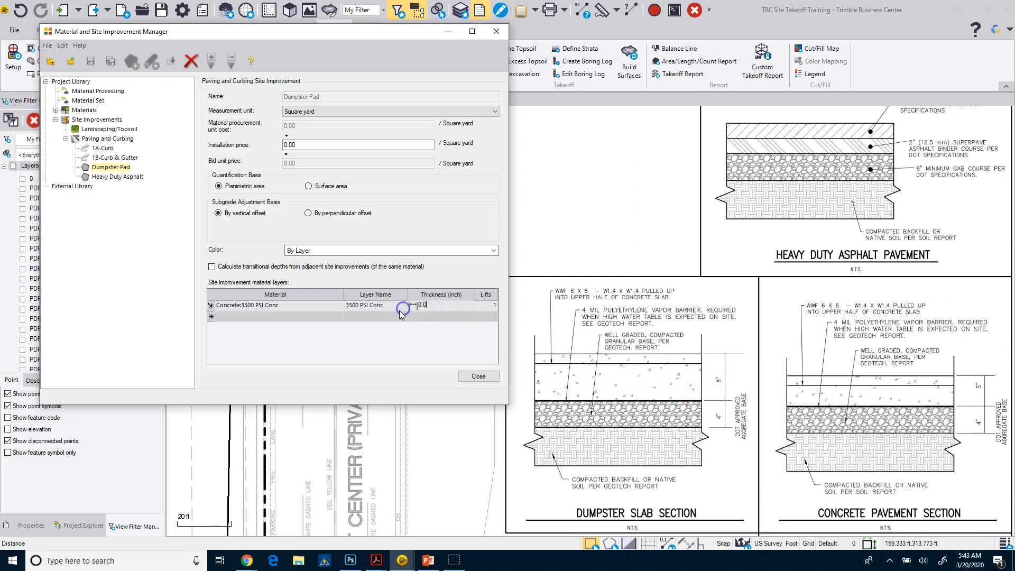
pyautogui.write('8')
# Add Aggregate:#5 Stone as the second layer of Dumpster Pad with a thickness of 8 inches
pyautogui.click(307, 319)
pyautogui.click(306, 320)
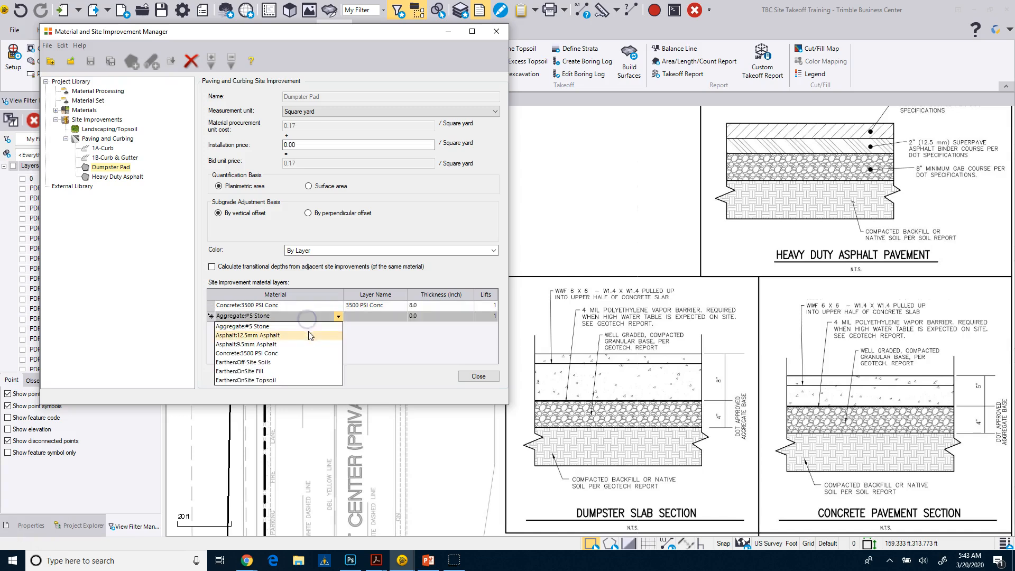
pyautogui.click(281, 326)
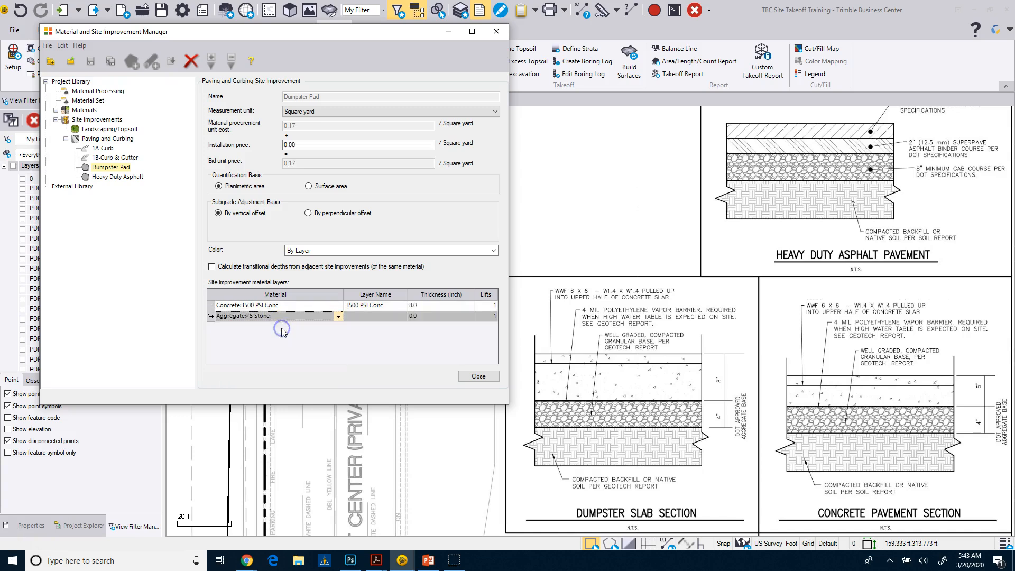
pyautogui.click(427, 317)
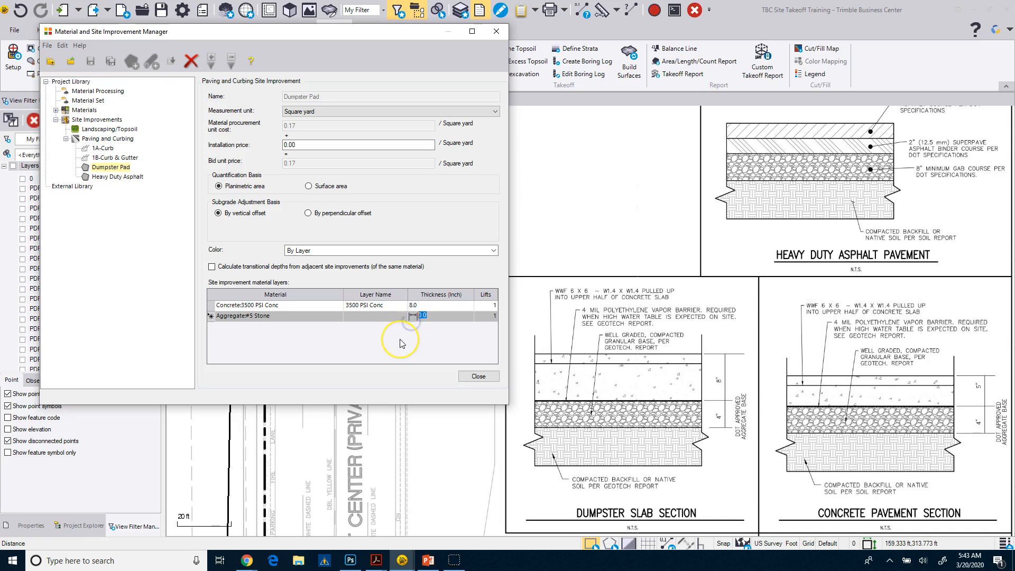
pyautogui.write('8')
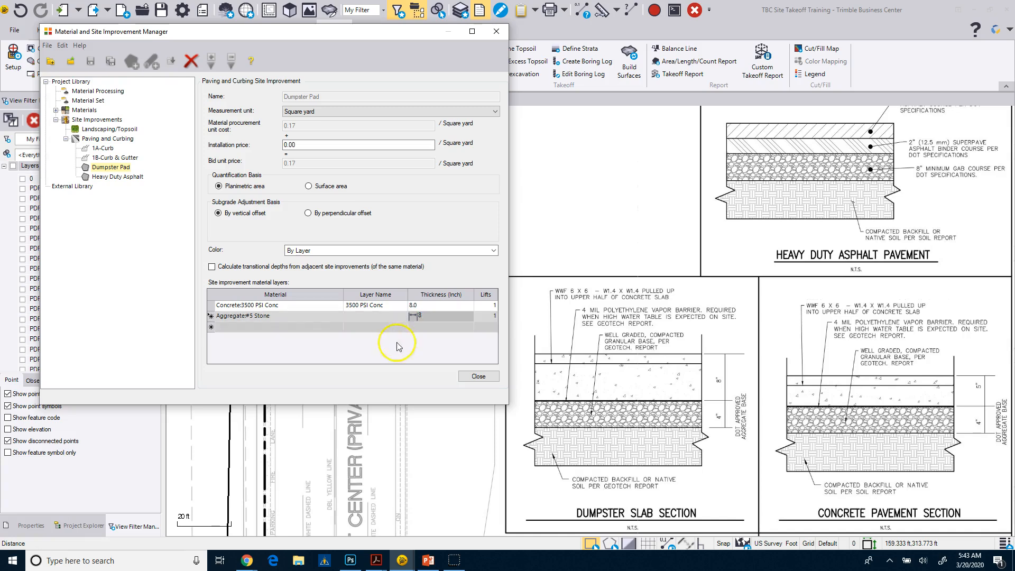
# Add Earthen:OnSite Fill as the third layer of Dumpster Pad with a thickness of 8 inches
pyautogui.click(310, 327)
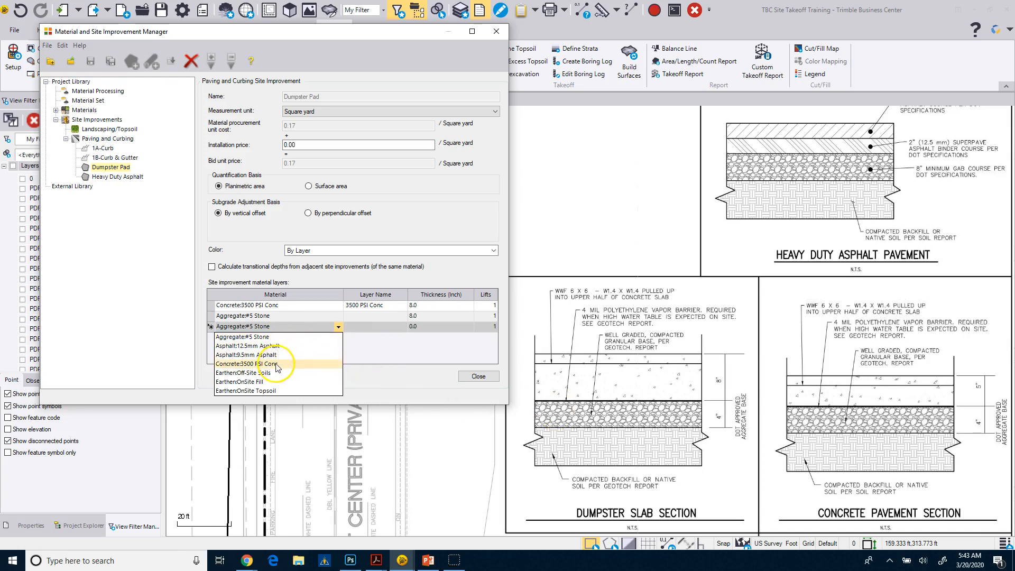
pyautogui.click(258, 382)
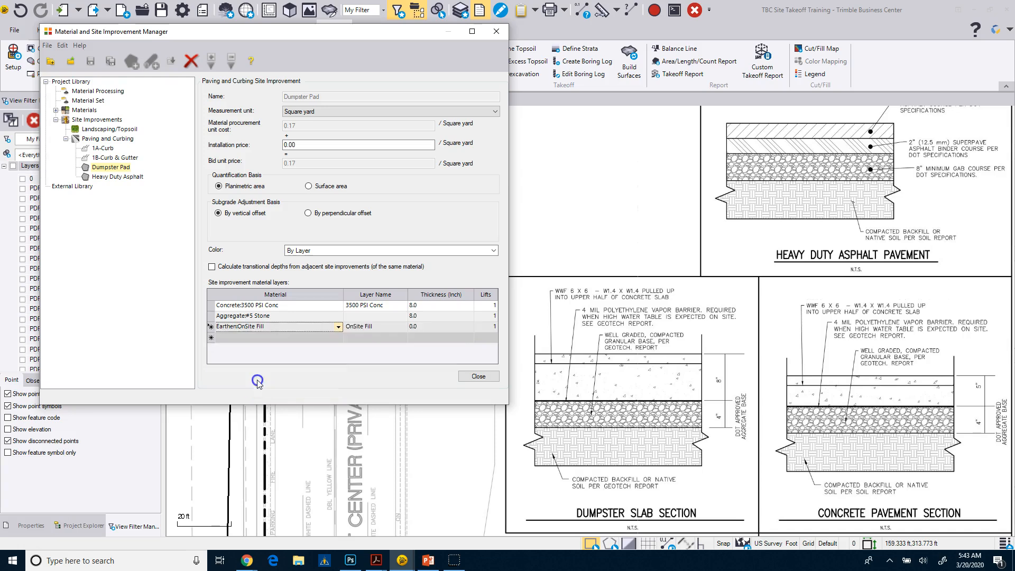
pyautogui.click(430, 326)
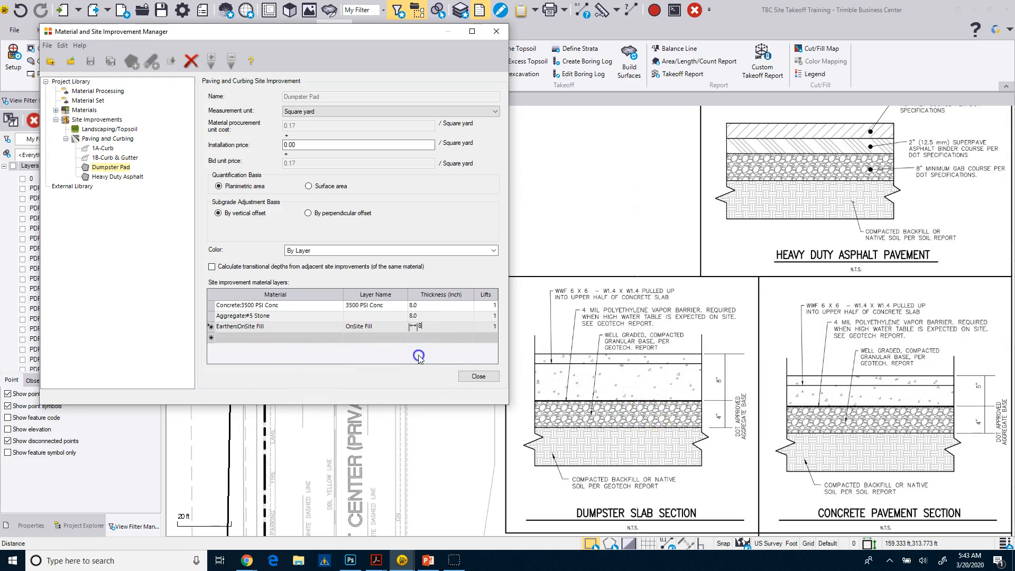
pyautogui.click(93, 244)
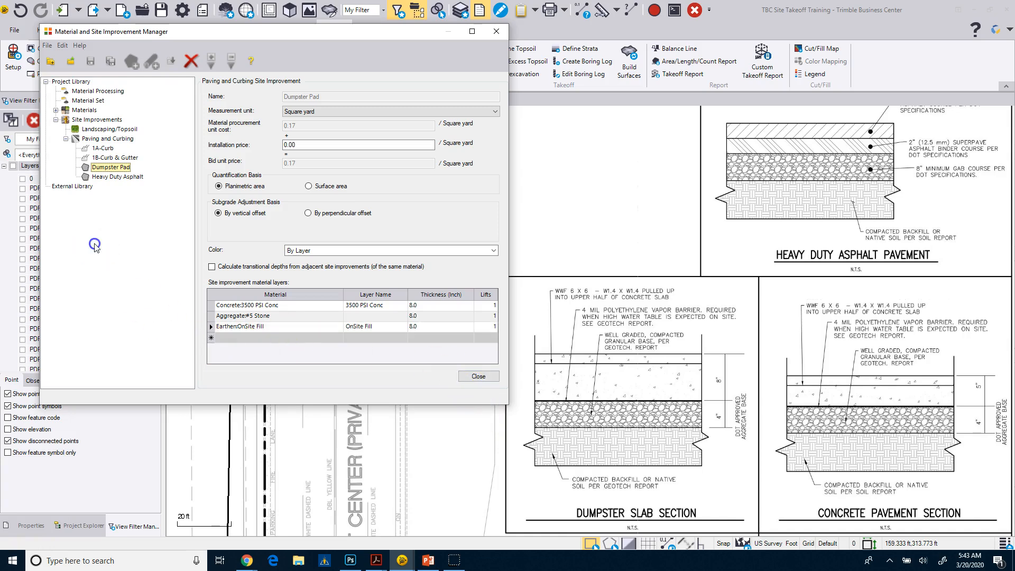
# Create an area-type Paving and Curbing site improvement named Concrete Pavement
pyautogui.rightClick(105, 140)
pyautogui.click(153, 145)
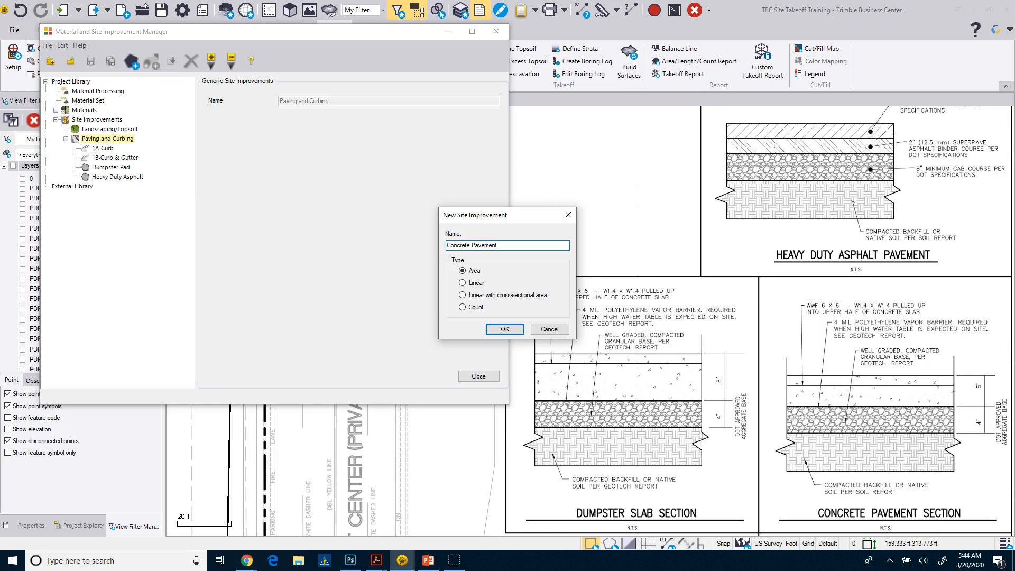
pyautogui.click(504, 329)
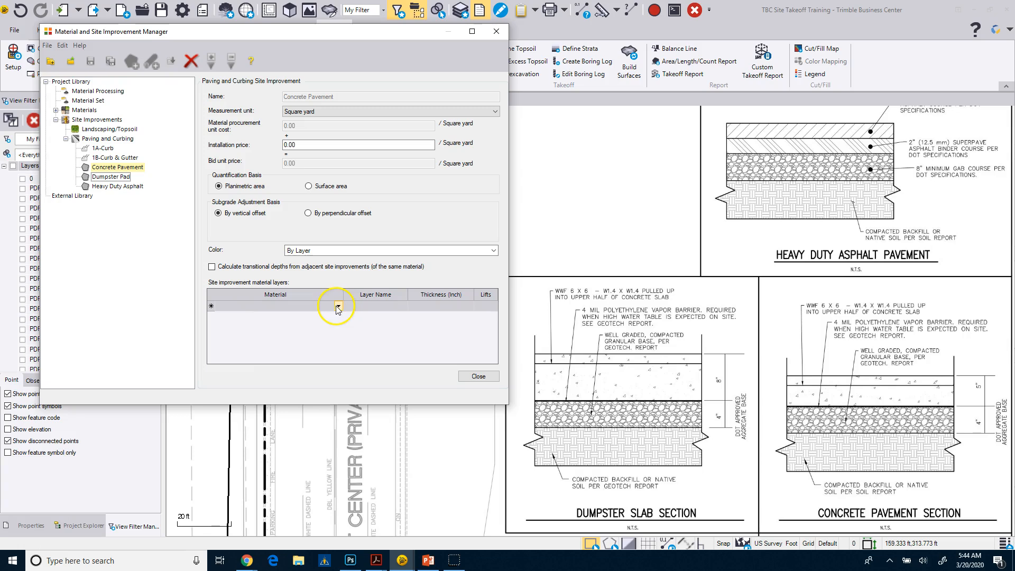
# Add Concrete:3500 PSI Conc as the first layer of Concrete Pavement with a thickness of 5 inches
pyautogui.click(339, 307)
pyautogui.click(297, 347)
pyautogui.click(426, 305)
pyautogui.write('5')
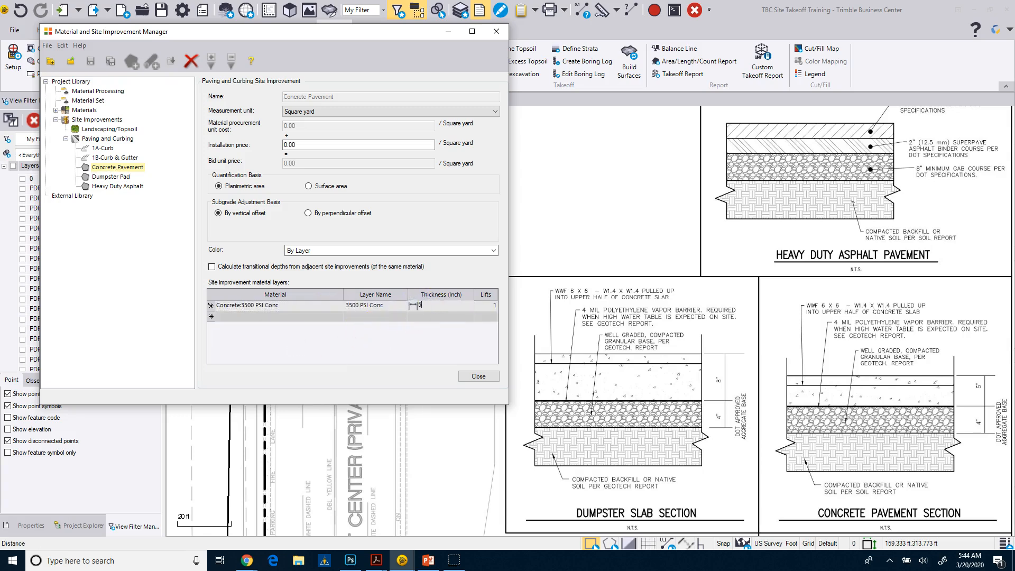
# Add Aggregate:#5 Stone as the second layer of Concrete Pavement with a thickness of 4 inches
pyautogui.click(338, 317)
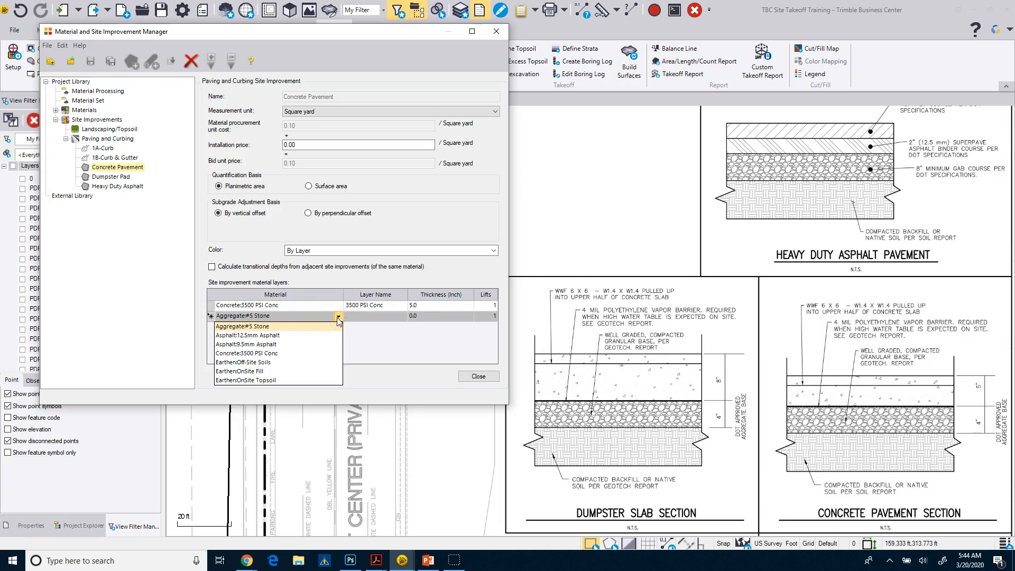
pyautogui.click(259, 326)
pyautogui.click(425, 318)
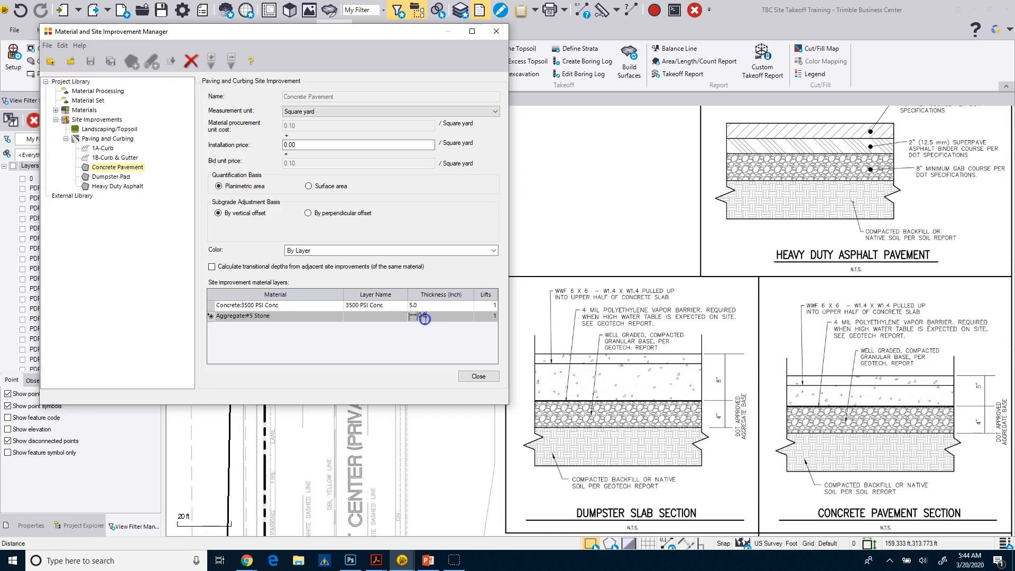
pyautogui.write('4')
# Add Earthen:OnSite Fill as the third layer of Concrete Pavement with a thickness of 8 inches and close the manager
pyautogui.click(296, 319)
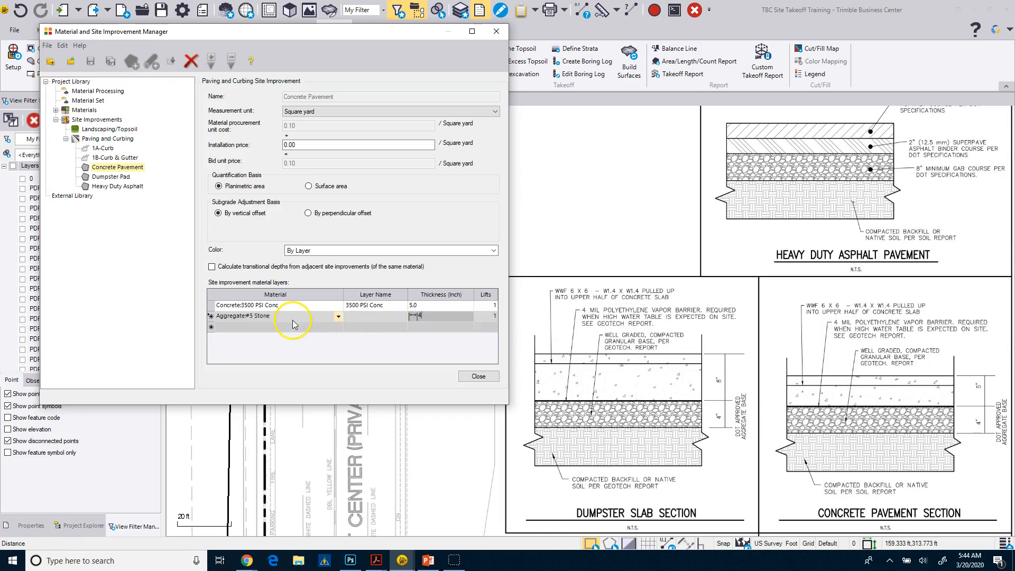
pyautogui.click(312, 328)
pyautogui.click(280, 378)
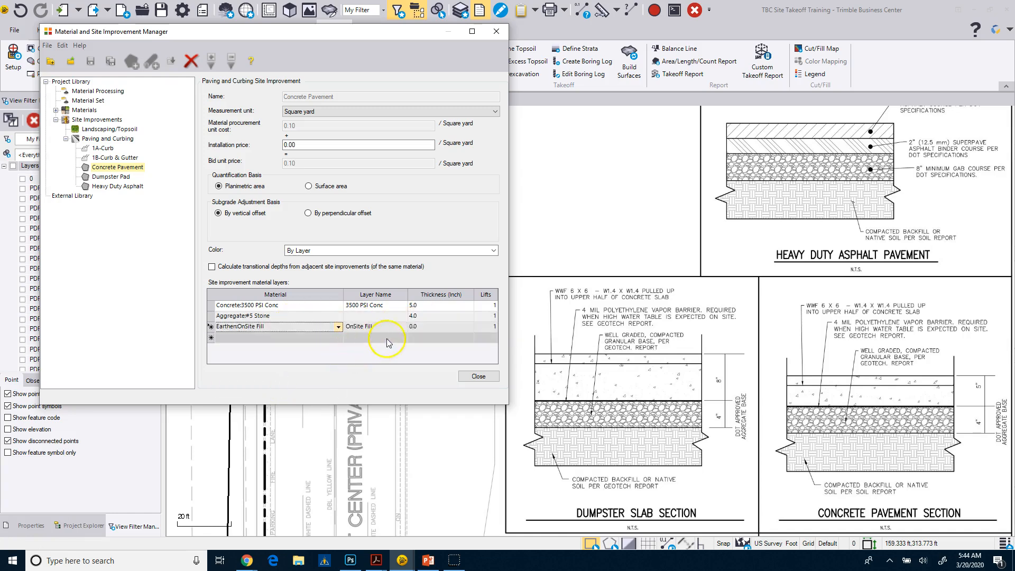
pyautogui.click(433, 328)
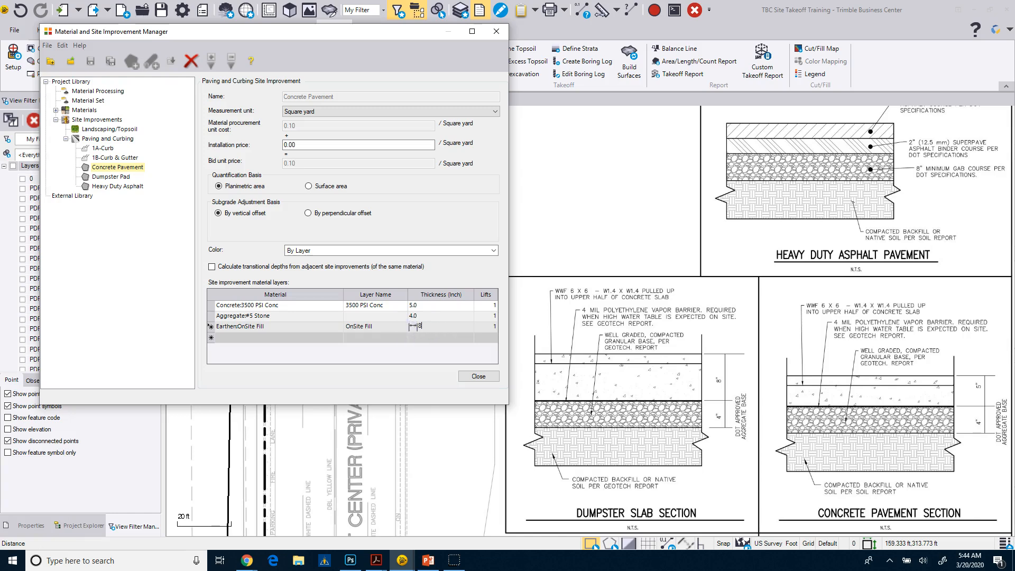
pyautogui.write('8')
pyautogui.click(478, 376)
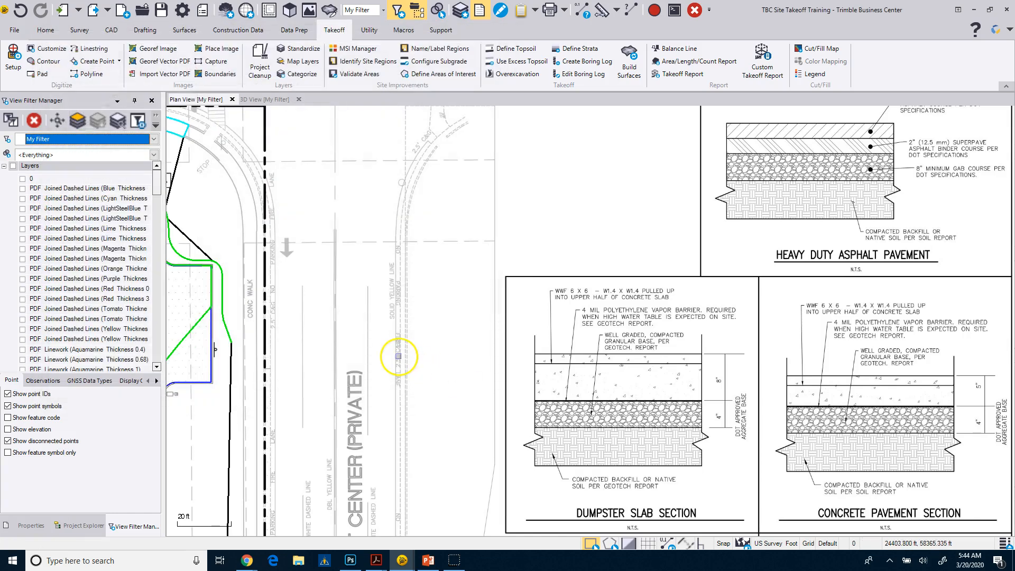
# Reopen the Material and Site Improvement Manager and create an area-type Paving and Curbing site improvement named Sidewalk
pyautogui.click(350, 49)
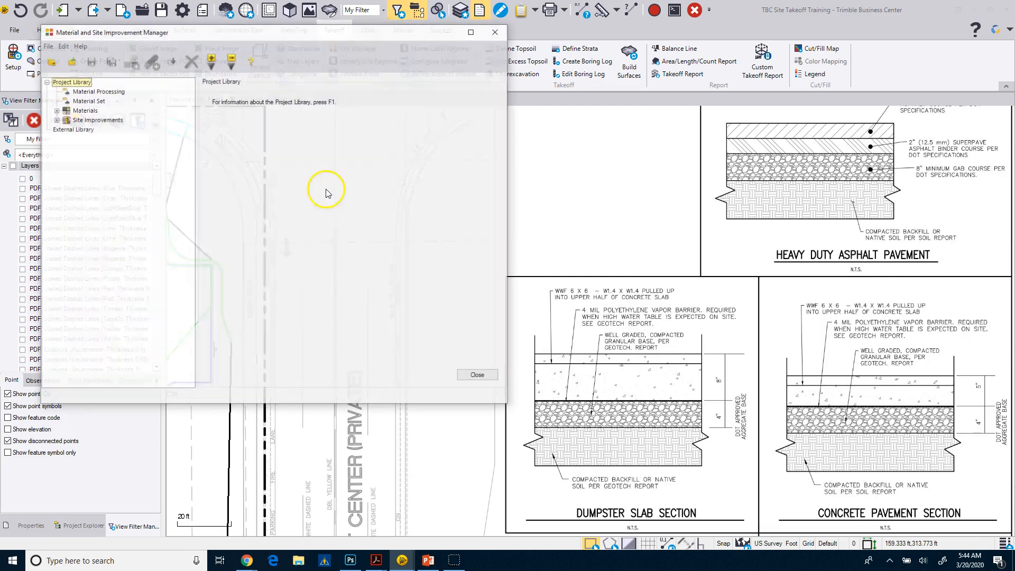
pyautogui.click(55, 110)
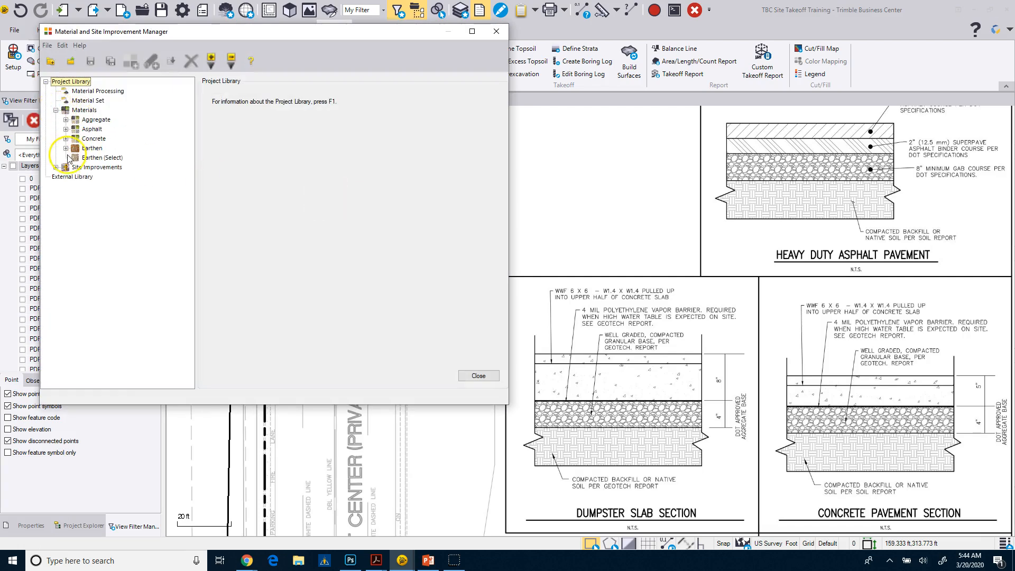
pyautogui.click(56, 167)
pyautogui.click(65, 186)
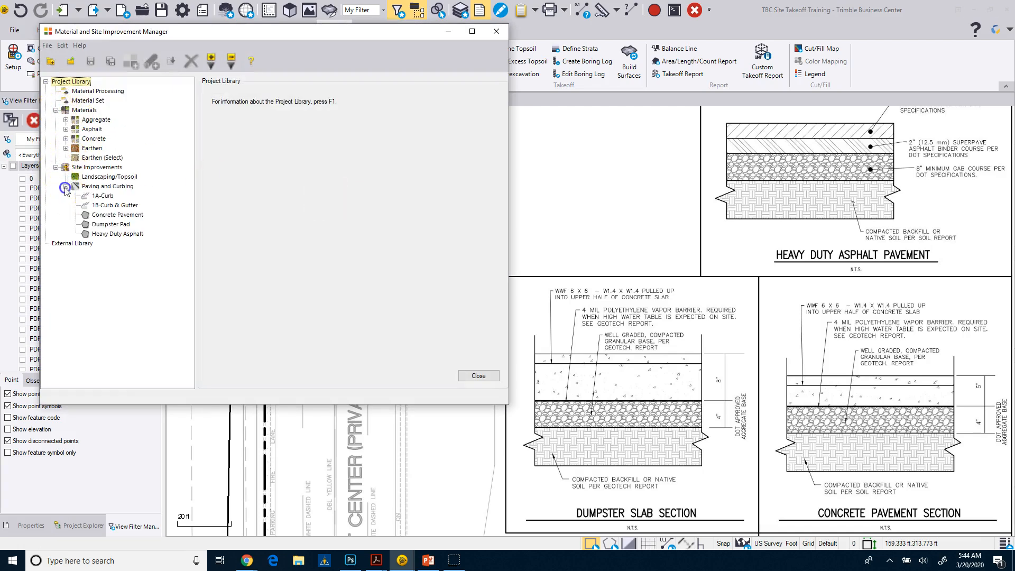
pyautogui.click(113, 188)
pyautogui.rightClick(113, 189)
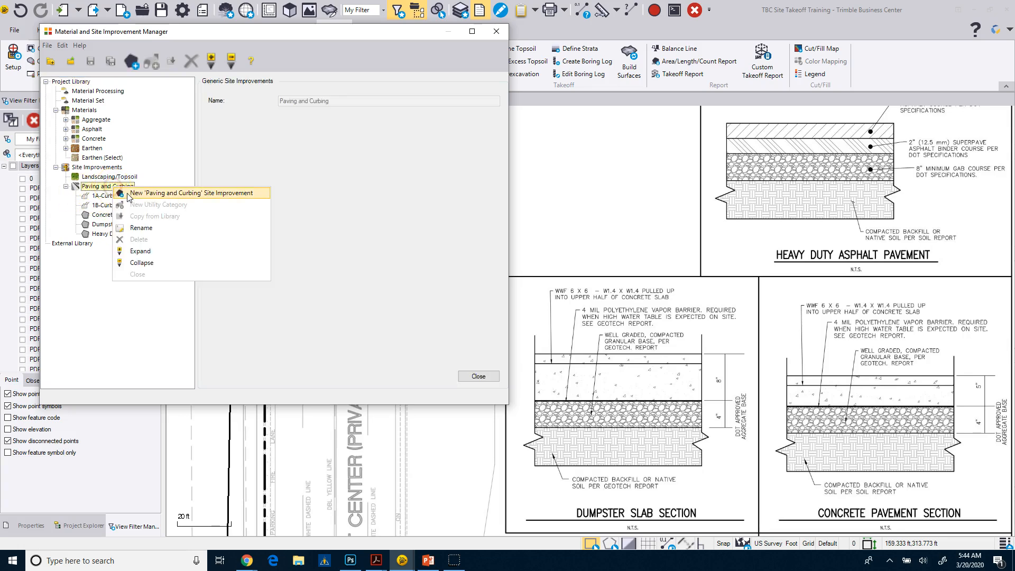
pyautogui.click(129, 196)
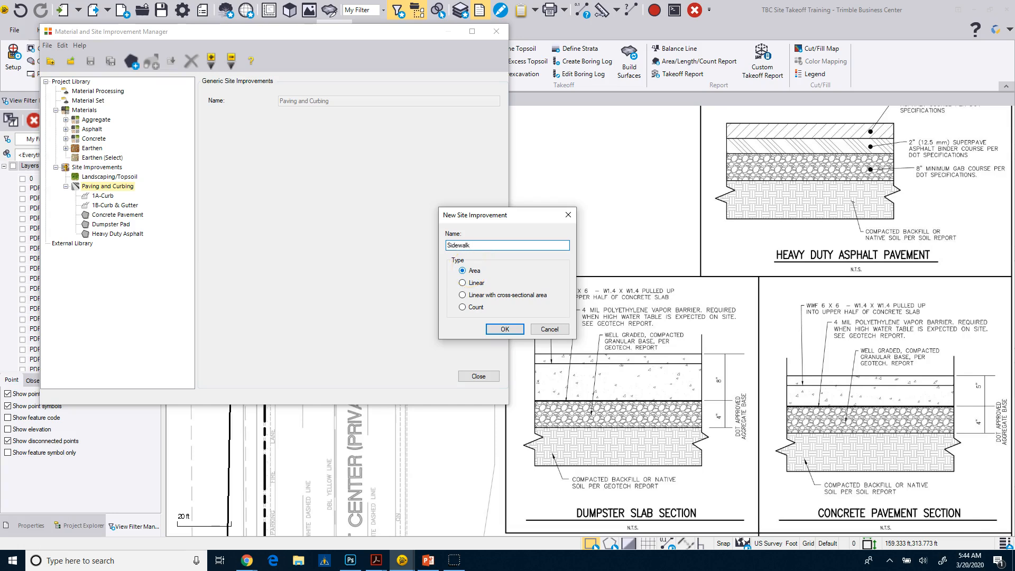
pyautogui.click(505, 329)
# Assign Concrete:3500 PSI Conc as the first material layer of the Sidewalk site improvement
pyautogui.click(338, 307)
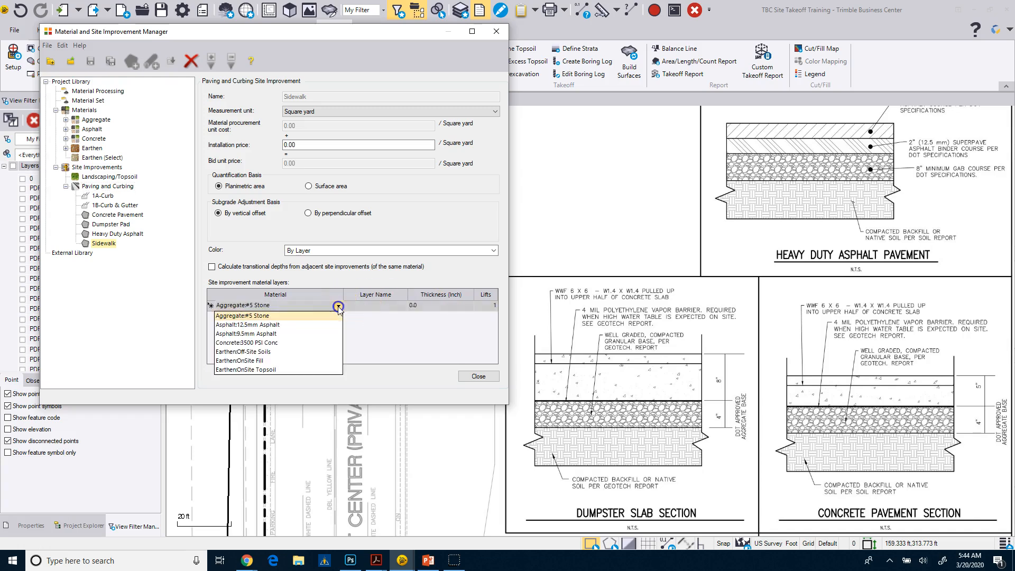
pyautogui.click(281, 342)
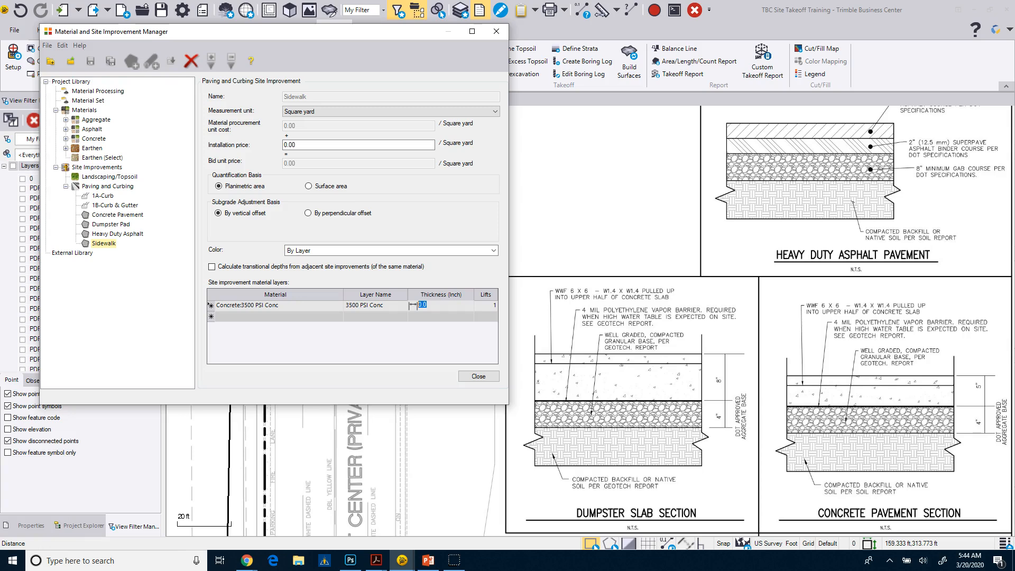
# Switch to Site Takeoff.pdf in Acrobat and examine the Concrete Sidewalk detail on sheet C-12 for its materials and layer thicknesses
pyautogui.moveTo(534, 0); pyautogui.dragTo(466, 72)
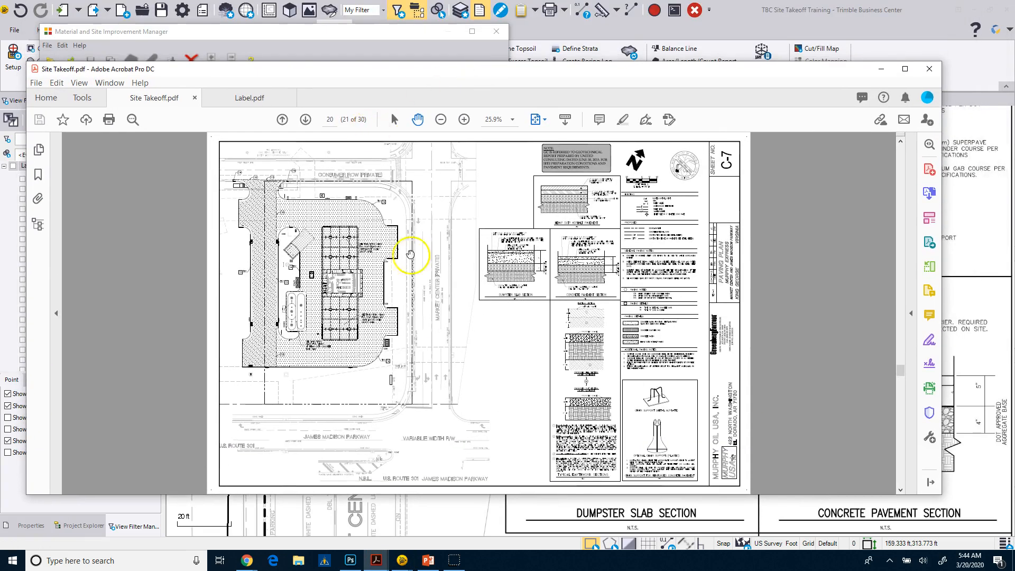
pyautogui.scroll(-3, 418, 317)
pyautogui.scroll(-2, 418, 317)
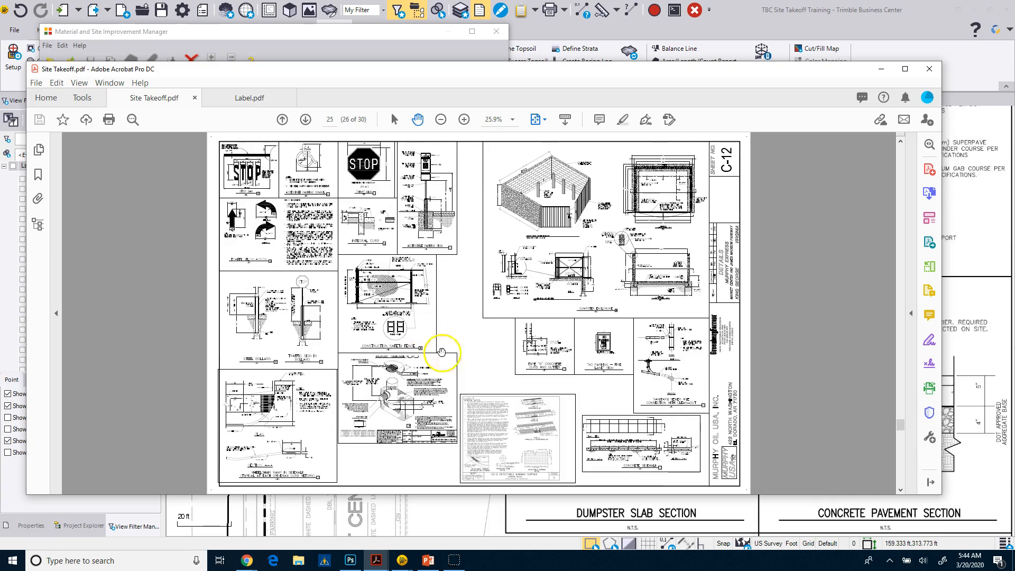
pyautogui.click(464, 120)
pyautogui.click(464, 120)
pyautogui.click(464, 120)
pyautogui.click(464, 120)
pyautogui.moveTo(535, 326); pyautogui.dragTo(265, 144)
pyautogui.moveTo(584, 296); pyautogui.dragTo(328, 96)
pyautogui.moveTo(446, 289); pyautogui.dragTo(243, 144)
pyautogui.moveTo(356, 289); pyautogui.dragTo(353, 149)
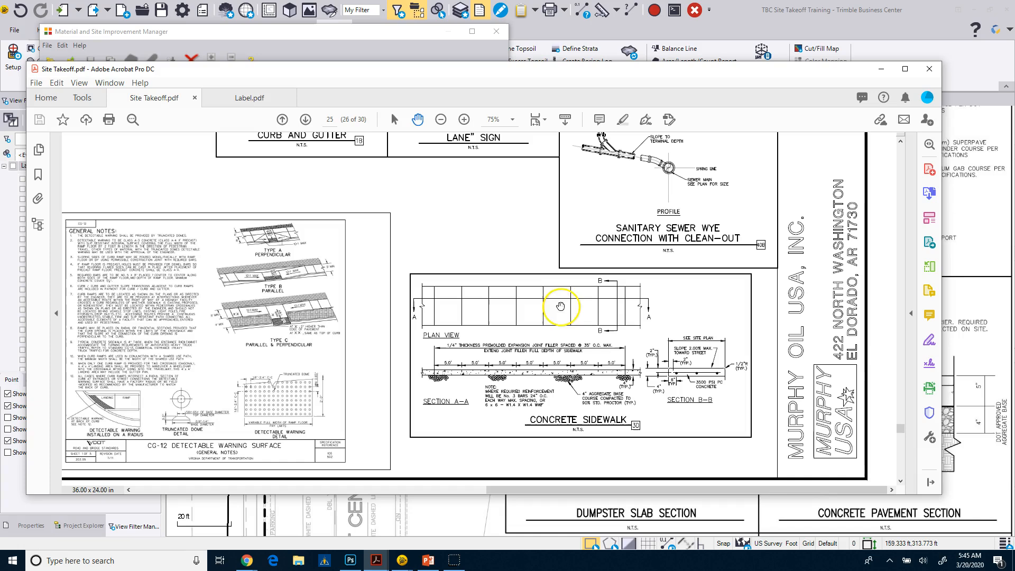
pyautogui.click(465, 123)
pyautogui.click(465, 122)
pyautogui.click(465, 123)
pyautogui.moveTo(680, 400); pyautogui.dragTo(243, 136)
pyautogui.moveTo(548, 353); pyautogui.dragTo(402, 324)
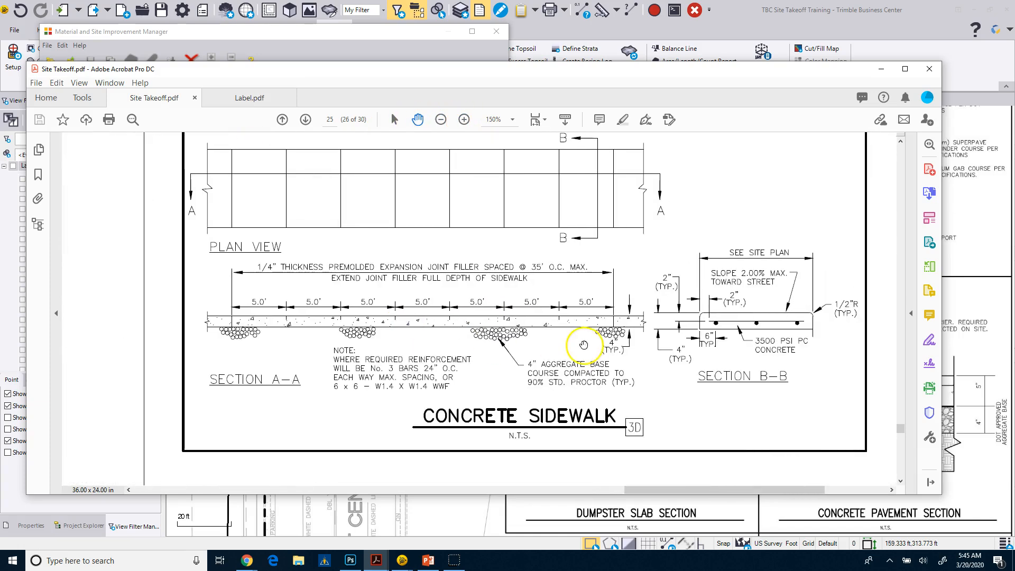
# Return to Trimble Business Center and set the Sidewalk's 3500 PSI concrete layer thickness to 4 inches
pyautogui.click(882, 70)
pyautogui.write('4')
pyautogui.click(428, 319)
# Add Aggregate:#5 Stone as the second layer of Sidewalk with a thickness of 4 inches
pyautogui.click(302, 318)
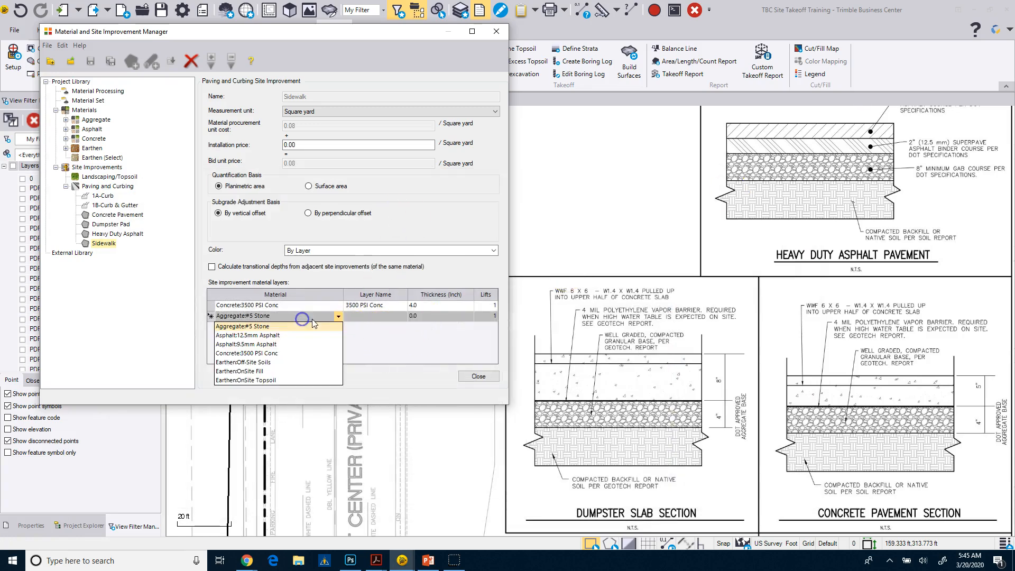
pyautogui.click(295, 328)
pyautogui.click(431, 319)
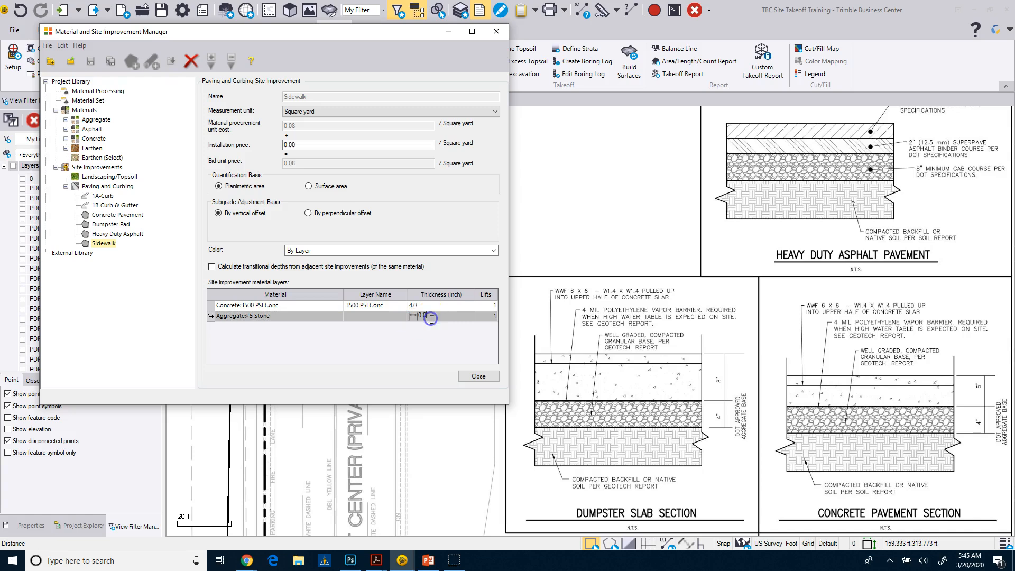
pyautogui.write('4')
pyautogui.click(371, 357)
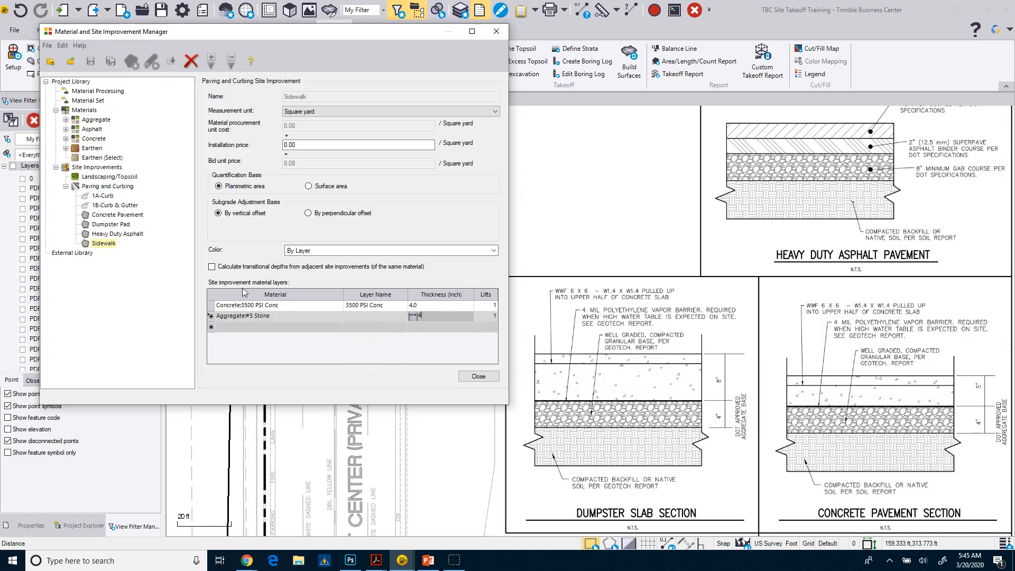
pyautogui.click(150, 273)
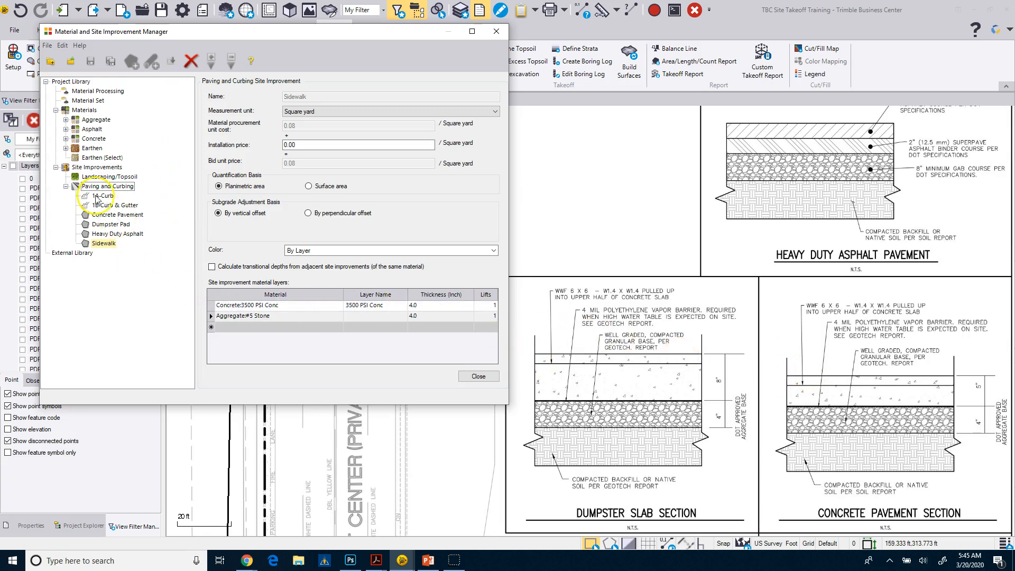
# Create a Landscaping/Topsoil site improvement named Seed With Respread
pyautogui.click(95, 177)
pyautogui.rightClick(96, 180)
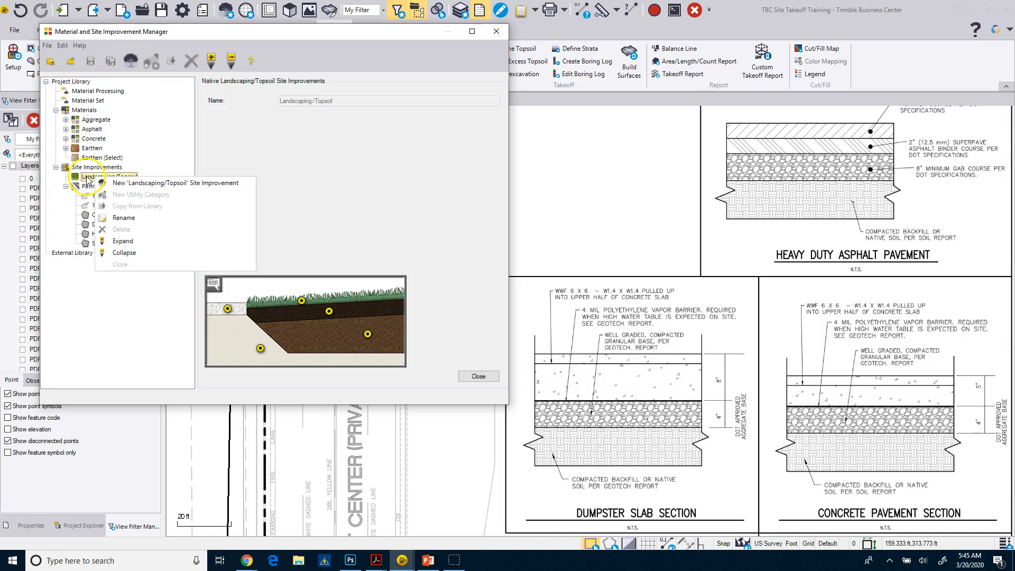
pyautogui.click(162, 184)
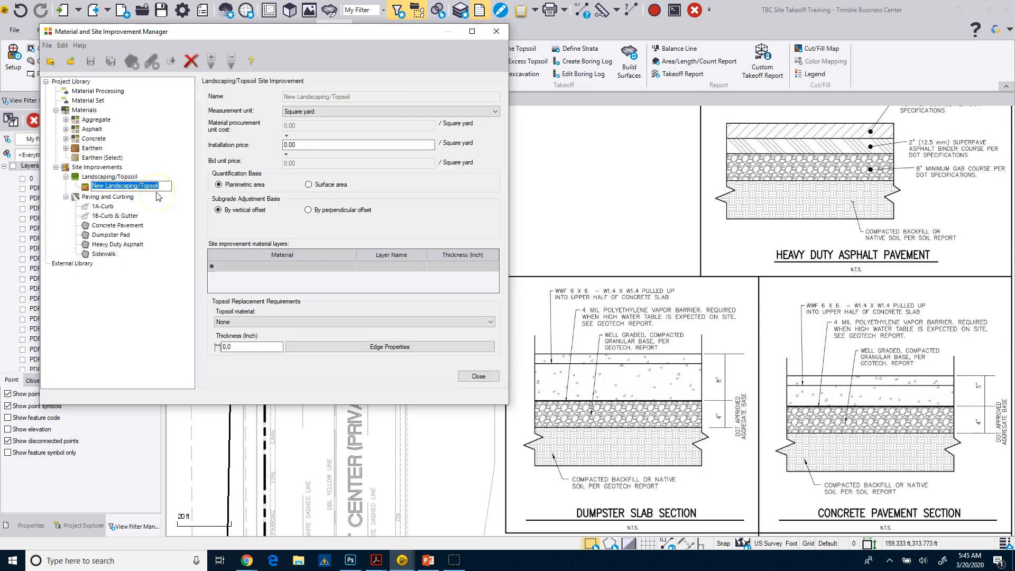
pyautogui.write('Seed With Respread')
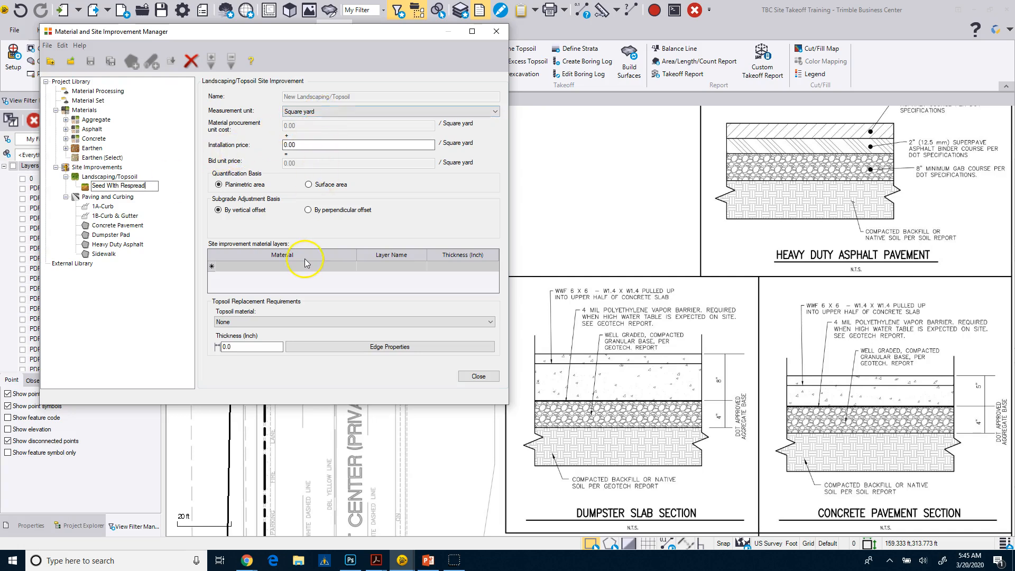
# Add Earthen:OnSite Topsoil as the first material layer of Seed With Respread and close the manager
pyautogui.click(351, 268)
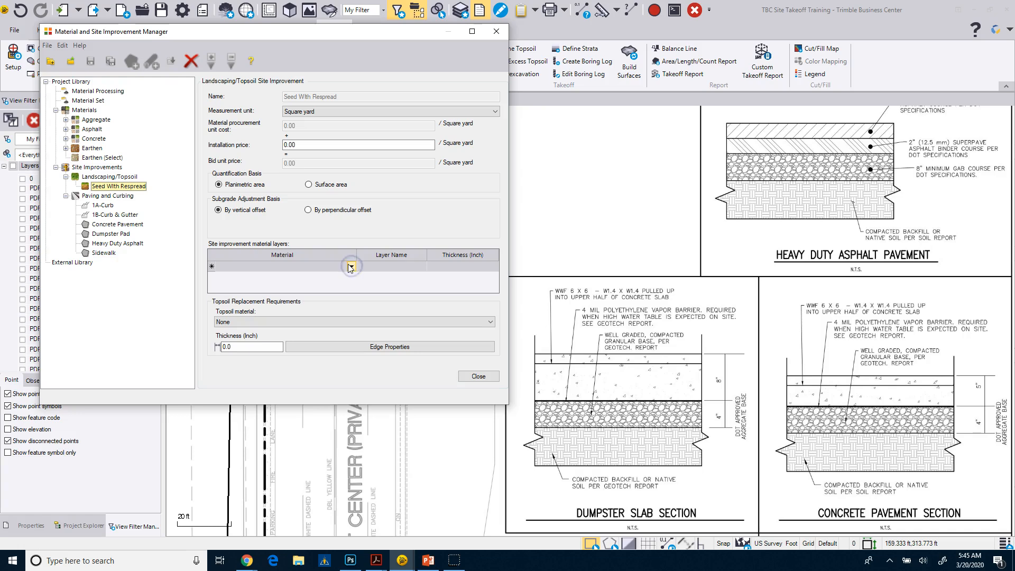
pyautogui.click(350, 267)
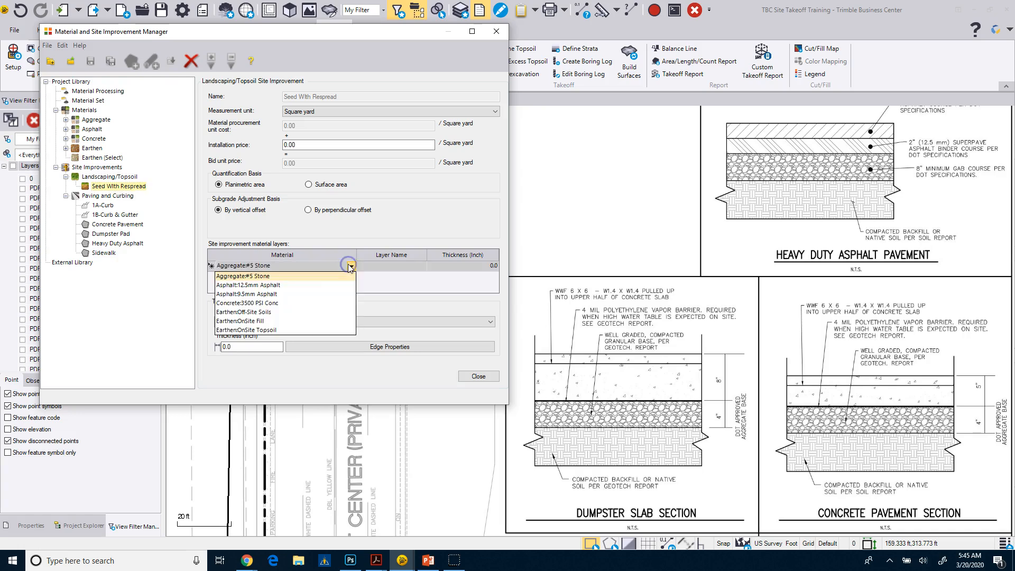
pyautogui.click(268, 330)
pyautogui.click(460, 269)
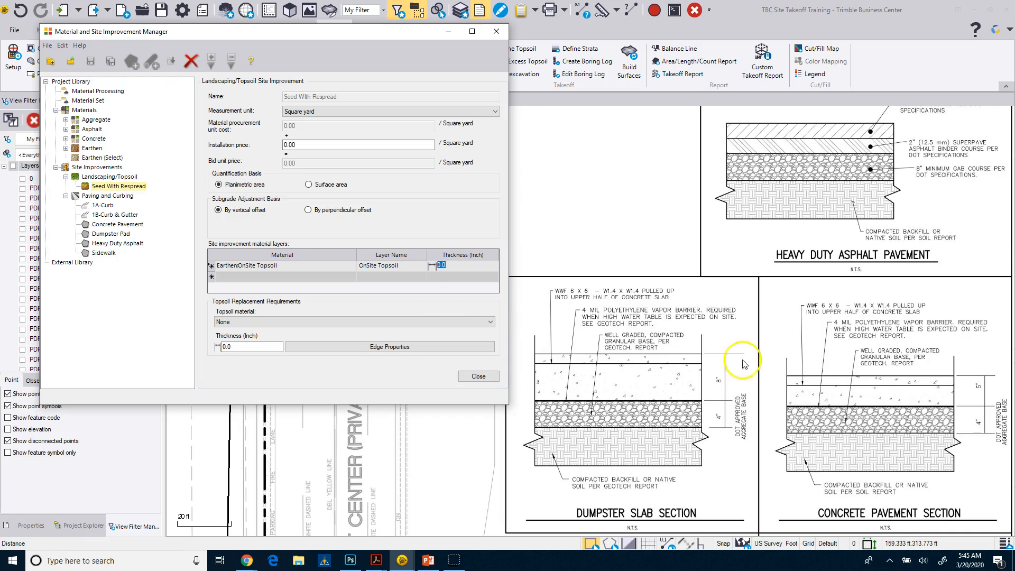
pyautogui.click(478, 377)
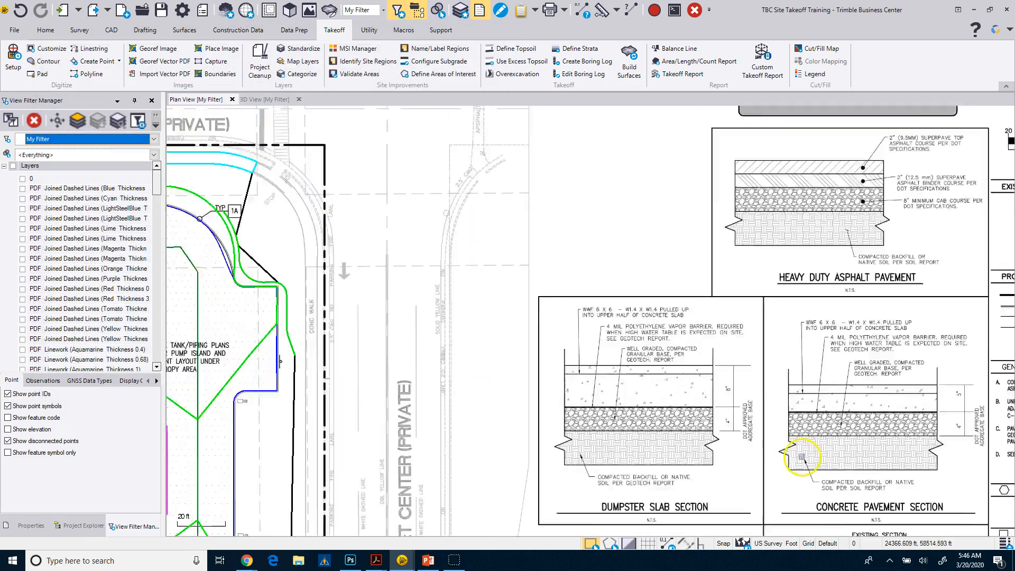
# Examine the earthwork sections and topsoil notes on the paving plan sheet for the topsoil respread depth
pyautogui.scroll(-2, 802, 457)
pyautogui.scroll(-1, 814, 471)
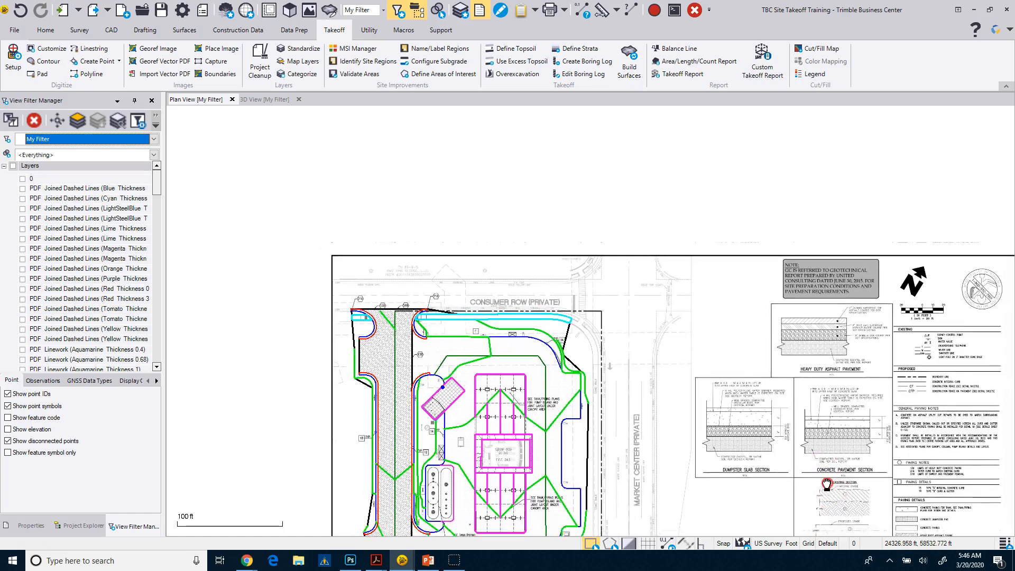
pyautogui.scroll(-1, 827, 483)
pyautogui.scroll(5, 634, 236)
pyautogui.scroll(1, 639, 246)
pyautogui.scroll(-3, 664, 386)
pyautogui.scroll(2, 560, 191)
pyautogui.scroll(3, 606, 384)
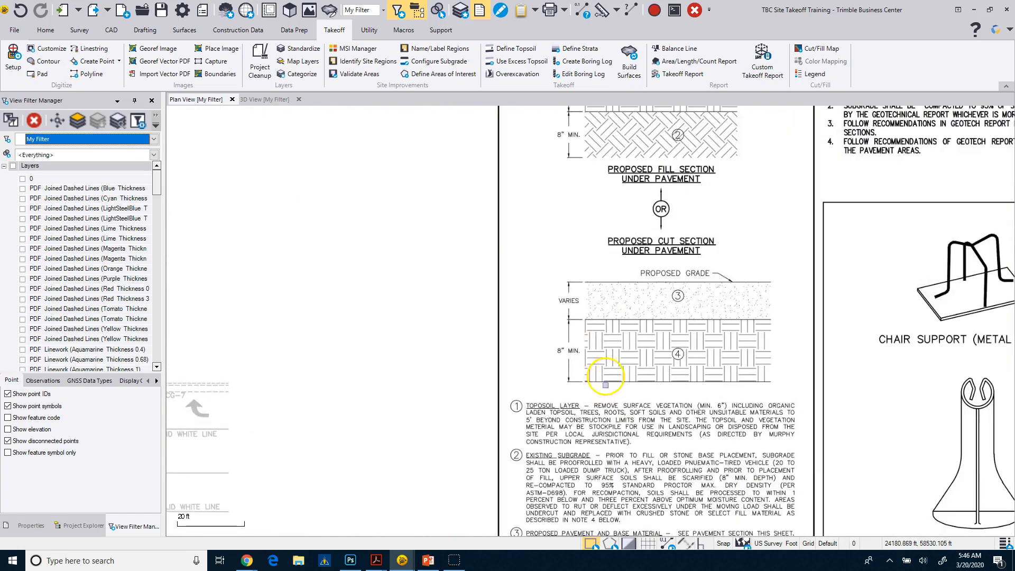
pyautogui.scroll(2, 628, 462)
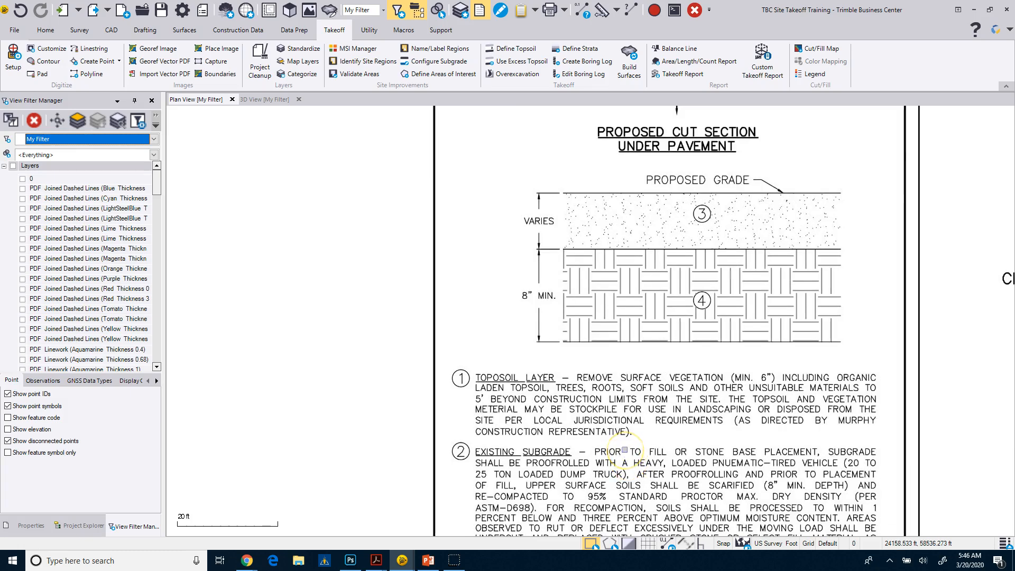
pyautogui.scroll(-4, 626, 451)
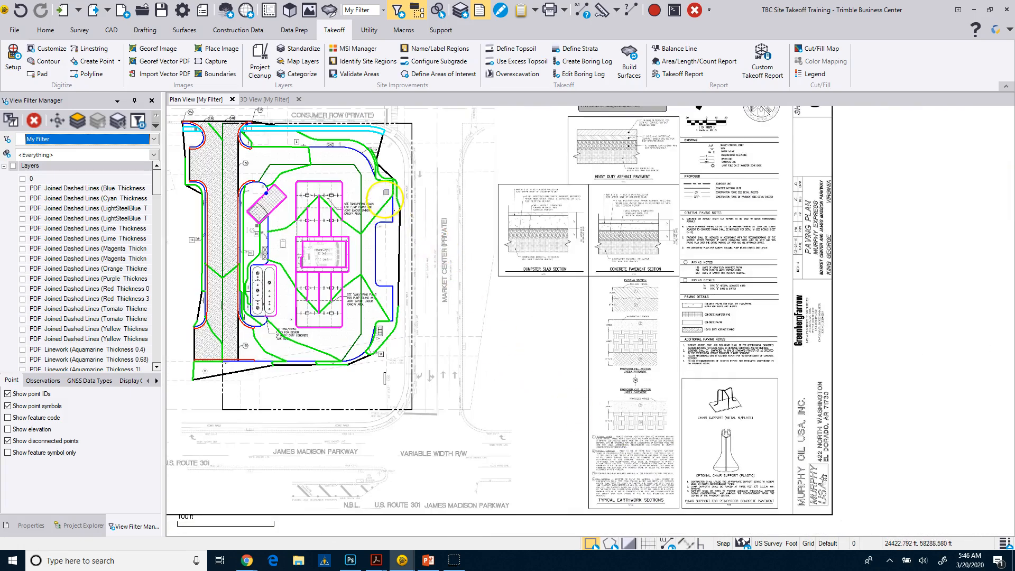
pyautogui.scroll(4, 386, 192)
pyautogui.scroll(-5, 386, 192)
pyautogui.moveTo(399, 199); pyautogui.dragTo(476, 276, button='middle')
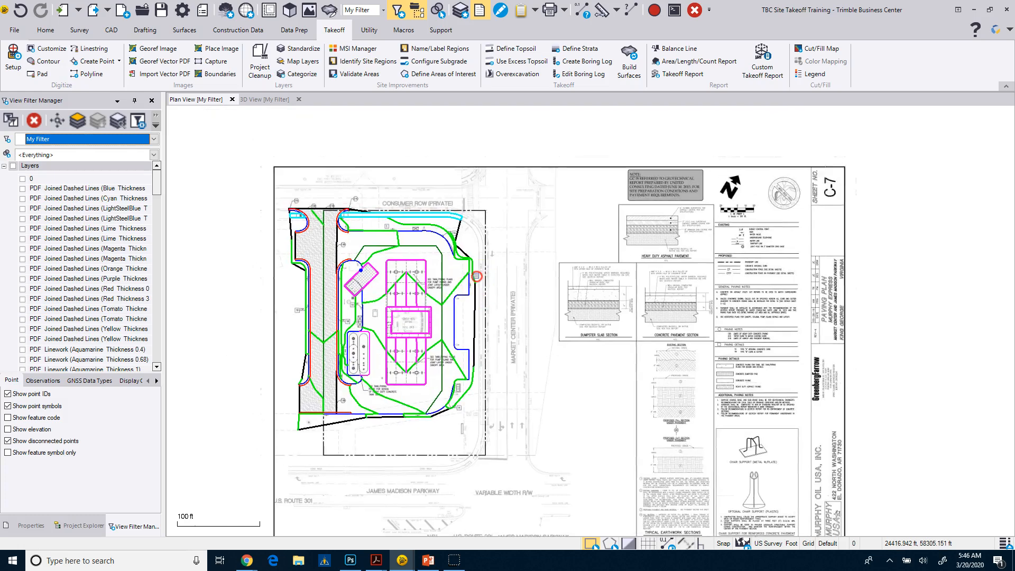
pyautogui.scroll(-1, 476, 276)
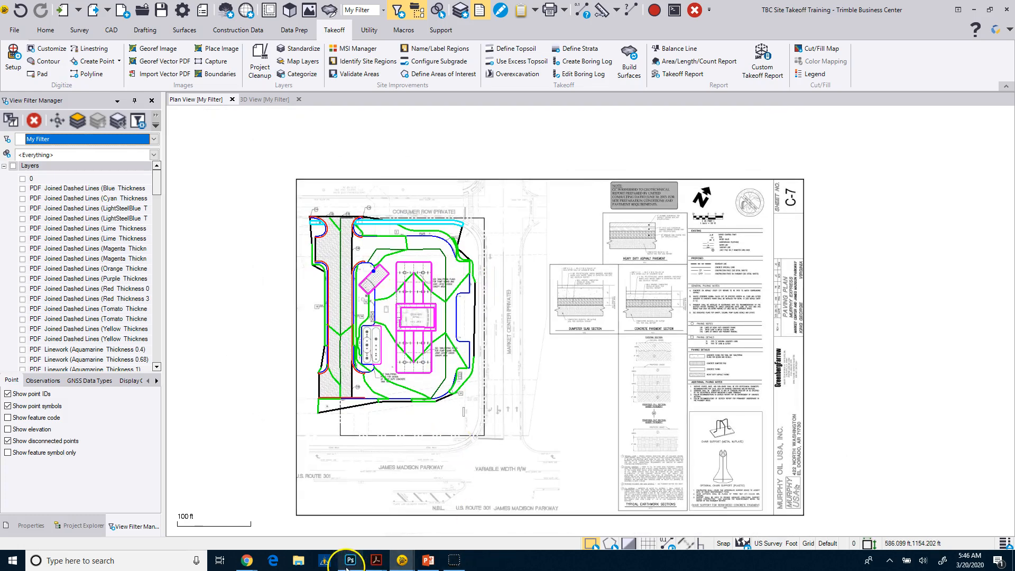
# Switch to Site Takeoff.pdf in Acrobat, fit full pages and browse from the detail sheets to the Landscape Plan
pyautogui.moveTo(376, 559)
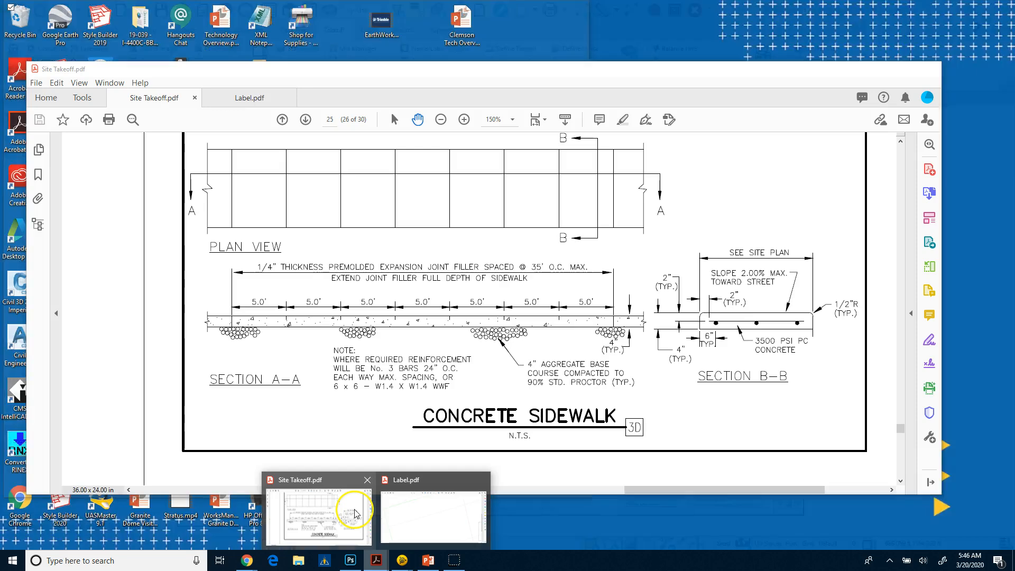
pyautogui.click(354, 513)
pyautogui.scroll(1, 506, 366)
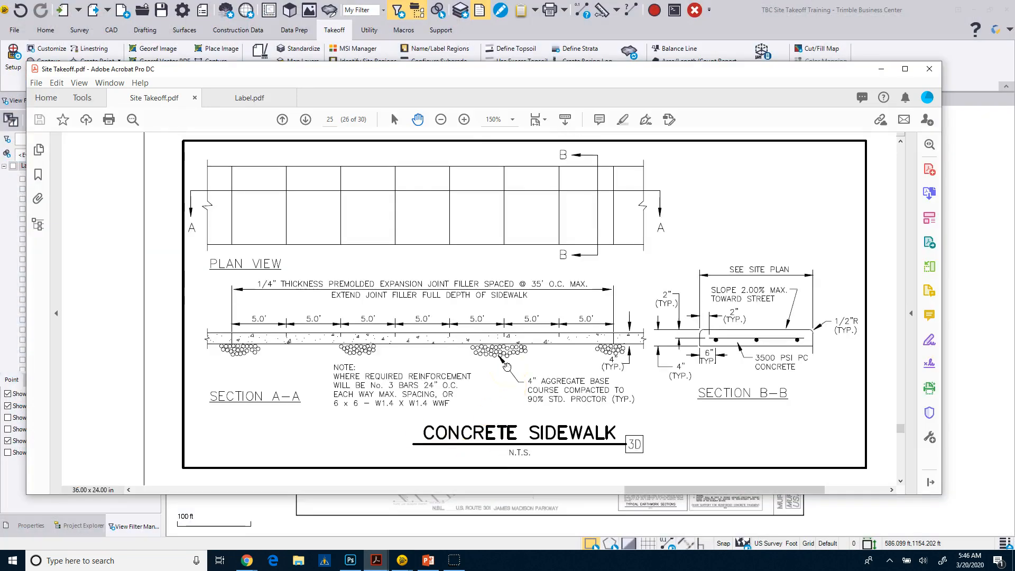
pyautogui.scroll(2, 507, 366)
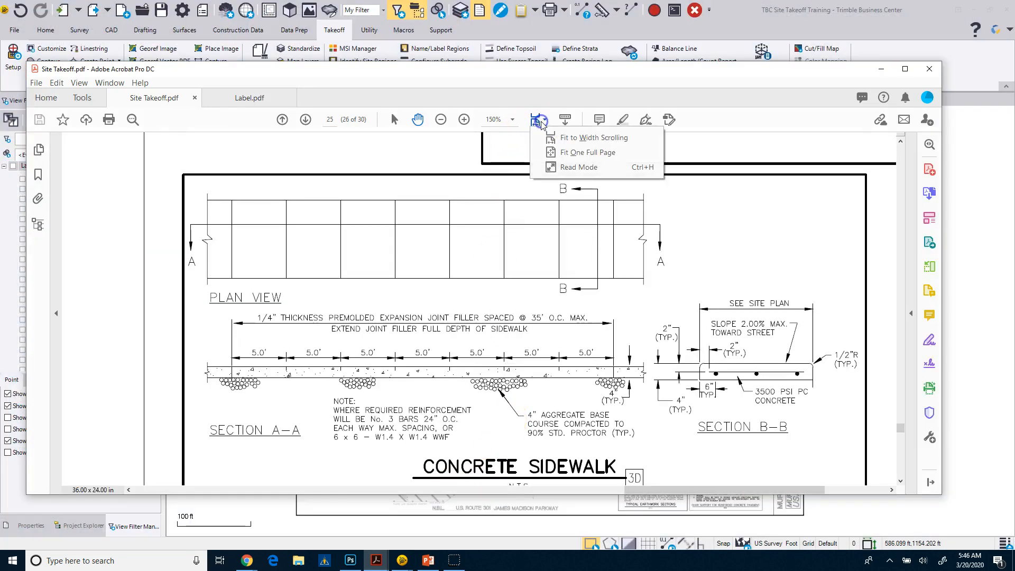
pyautogui.click(555, 153)
pyautogui.scroll(-3, 536, 292)
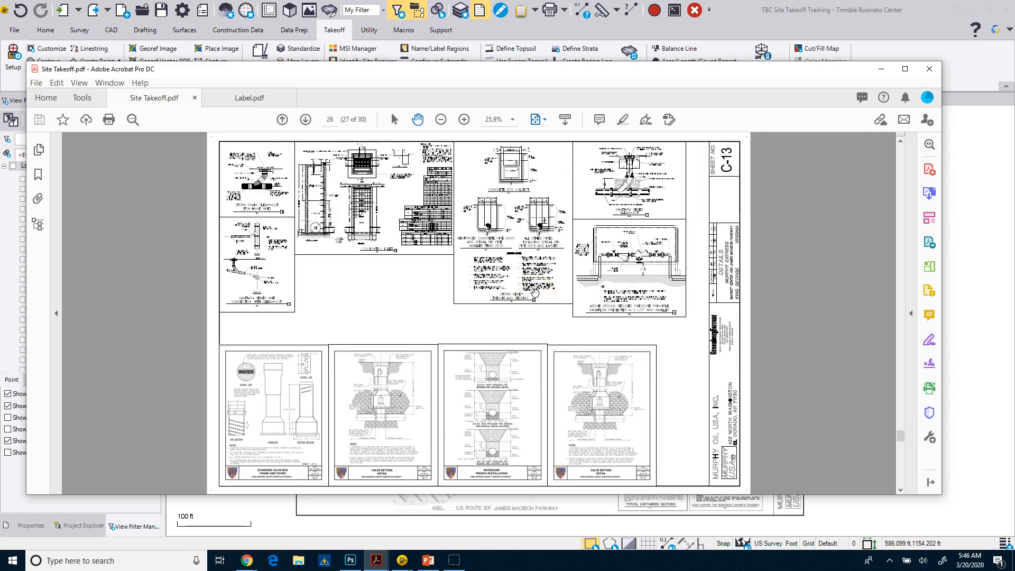
pyautogui.scroll(5, 536, 293)
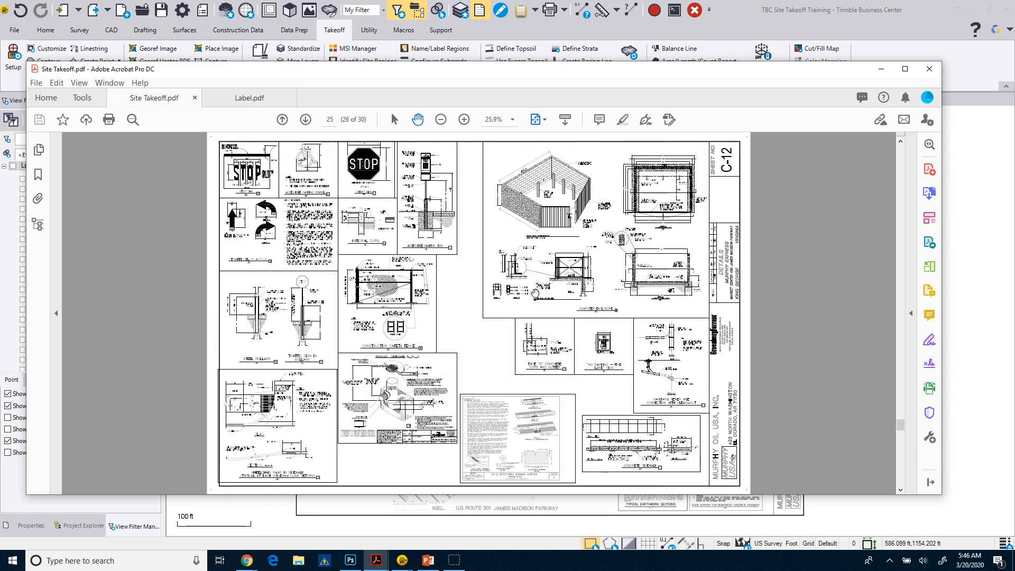
pyautogui.scroll(-1, 535, 292)
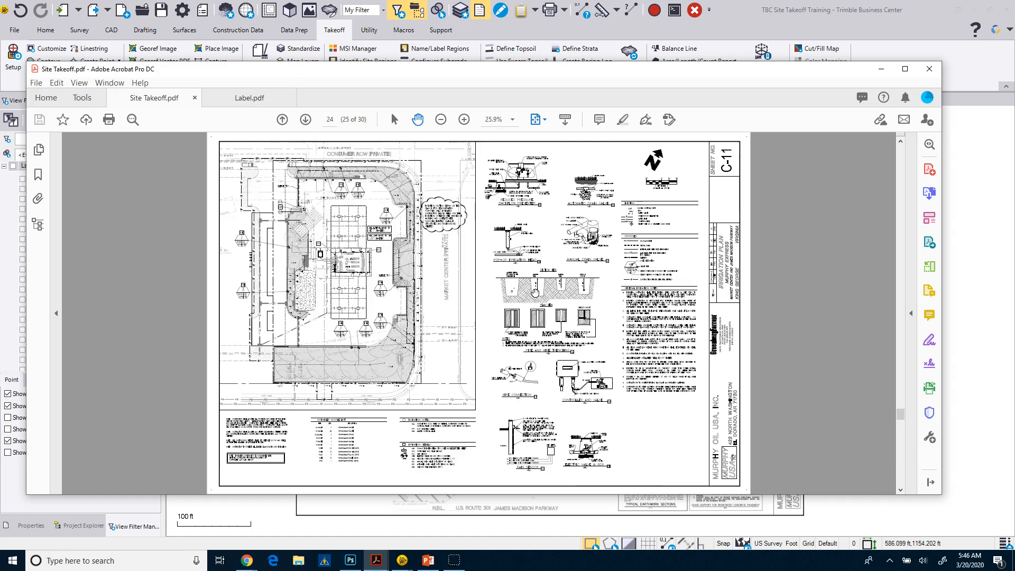
pyautogui.scroll(1, 535, 292)
# Read the General Landscape Notes on the Landscape Plan for the required topsoil depth and look over the Plant Schedule
pyautogui.click(464, 120)
pyautogui.click(465, 121)
pyautogui.click(465, 121)
pyautogui.click(464, 121)
pyautogui.click(465, 121)
pyautogui.moveTo(807, 453); pyautogui.dragTo(317, 225)
pyautogui.moveTo(797, 364); pyautogui.dragTo(201, 364)
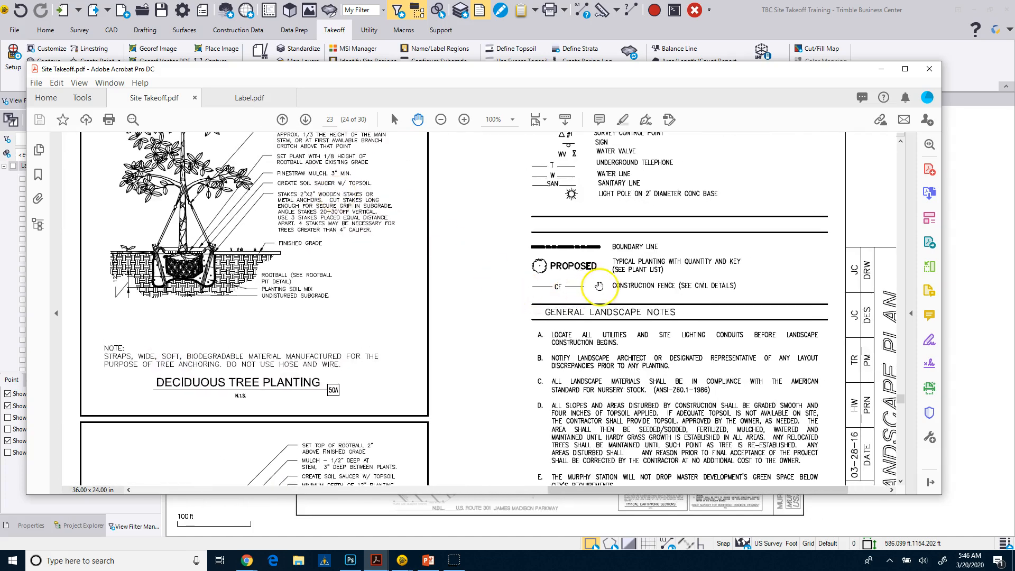
pyautogui.moveTo(565, 326); pyautogui.dragTo(512, 206)
pyautogui.moveTo(505, 318); pyautogui.dragTo(518, 246)
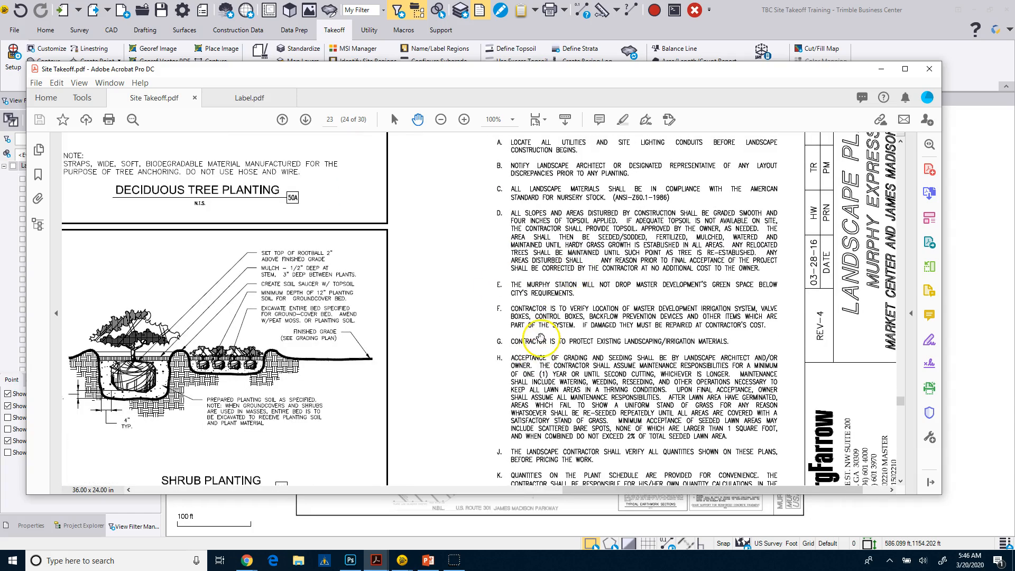
pyautogui.moveTo(540, 337); pyautogui.dragTo(540, 382)
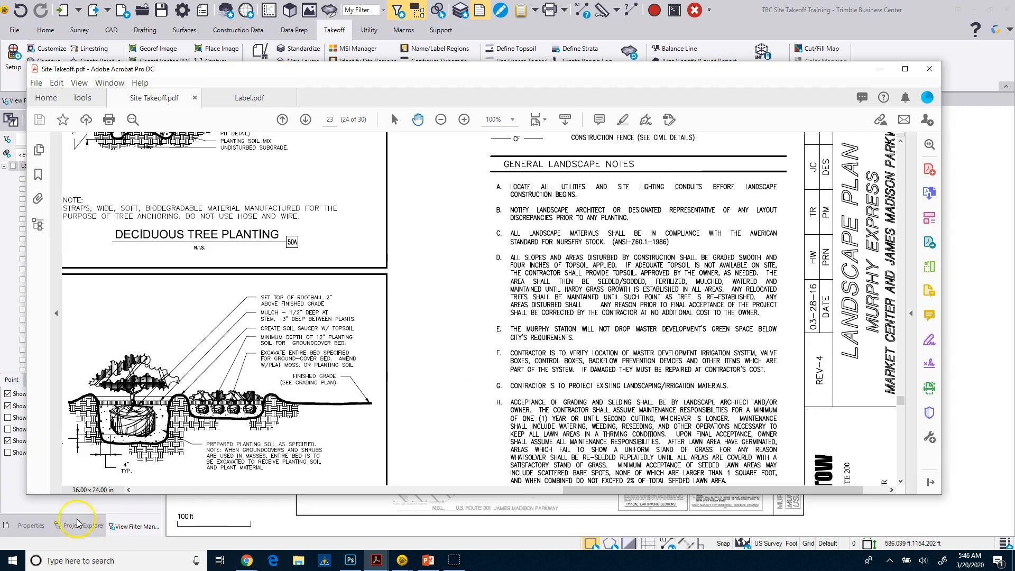
pyautogui.click(449, 562)
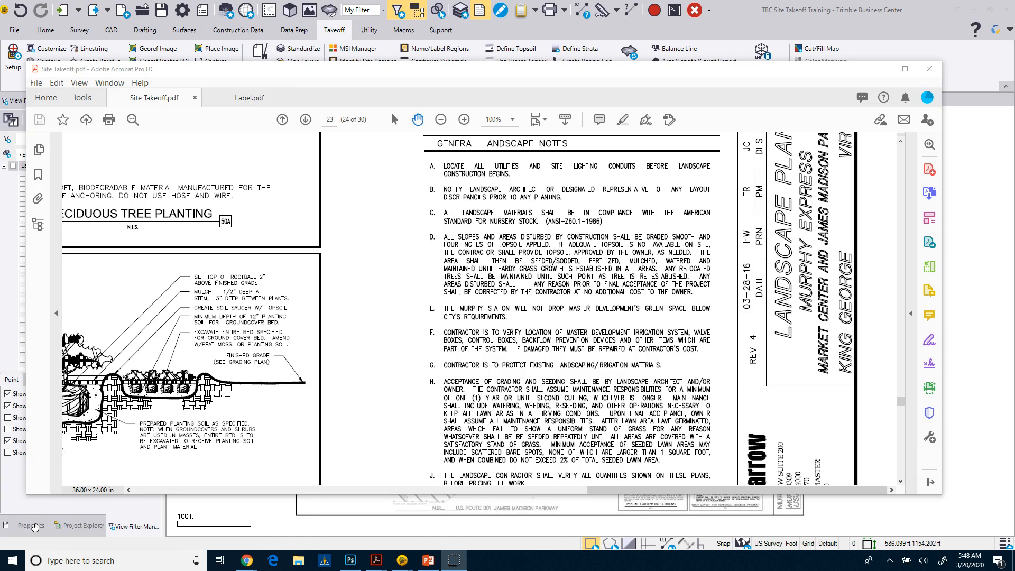
pyautogui.click(581, 206)
pyautogui.scroll(-10, 498, 308)
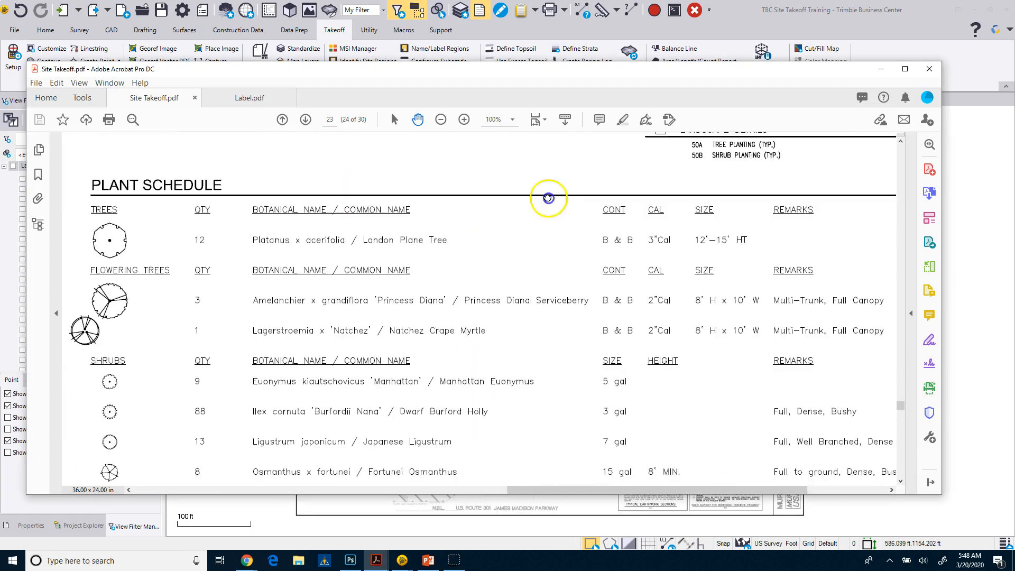
# Read the rest of the Plant Schedule and the Landscape Notes on the Landscape Plan for the ground cover type
pyautogui.scroll(-3, 549, 198)
pyautogui.hscroll(3, 646, 425)
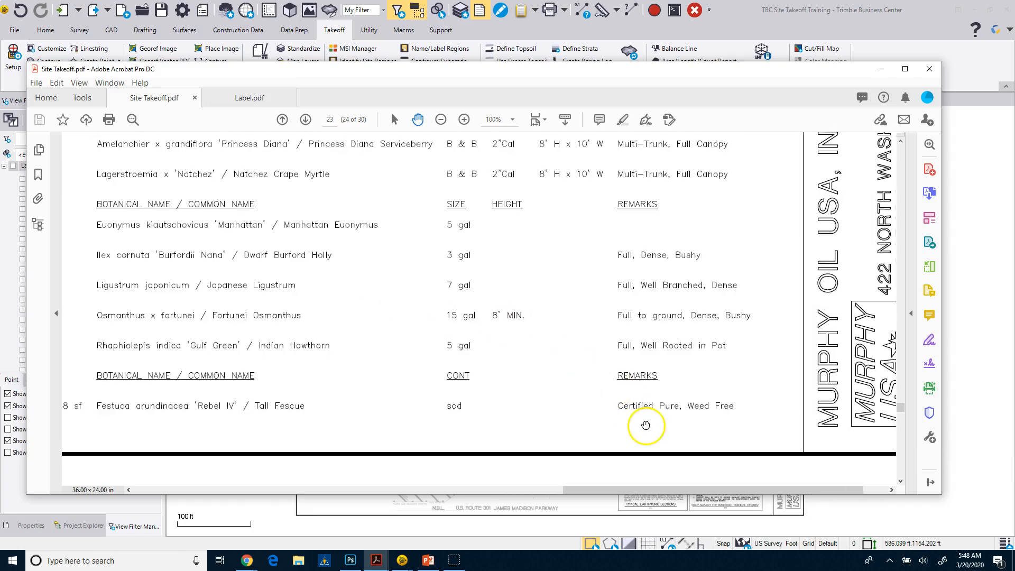
pyautogui.hscroll(-2, 453, 409)
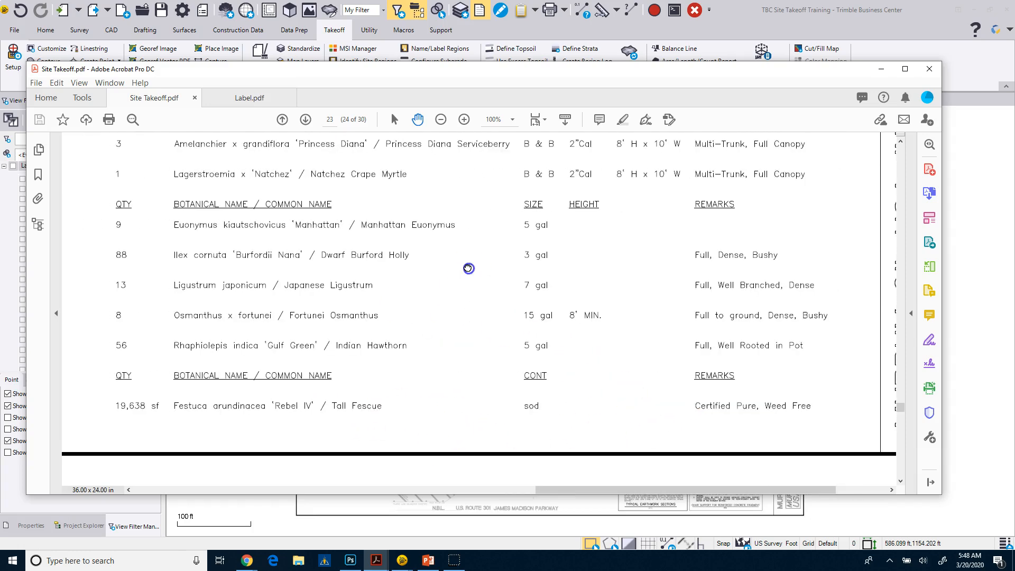
pyautogui.scroll(5, 468, 268)
pyautogui.hscroll(1, 468, 268)
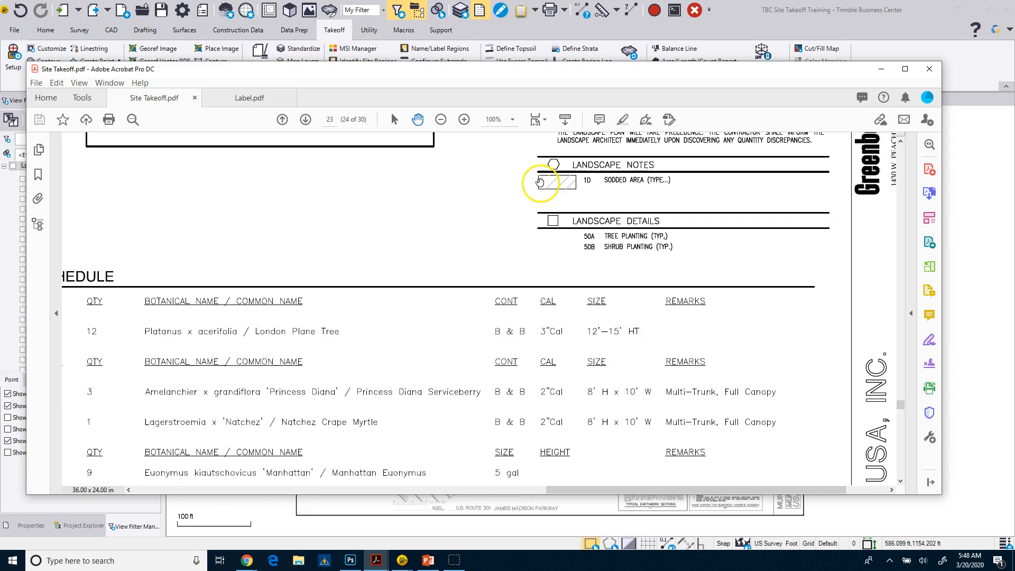
pyautogui.moveTo(554, 69); pyautogui.dragTo(521, 0)
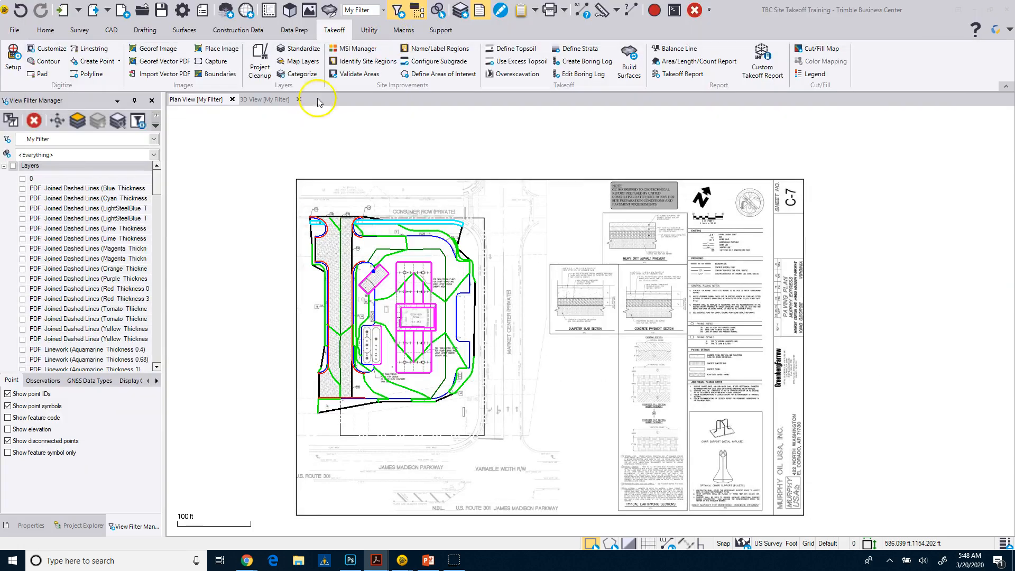
# Return to Trimble Business Center and rename the Seed With Respread site improvement as Sod With Respread in the Material and Site Improvement Manager
pyautogui.click(358, 48)
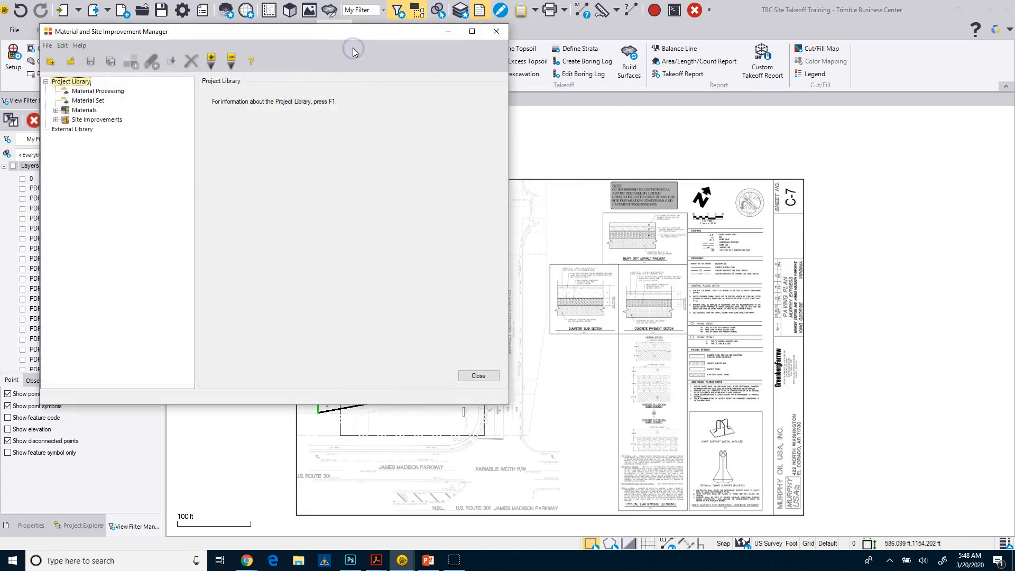
pyautogui.click(56, 120)
pyautogui.click(66, 130)
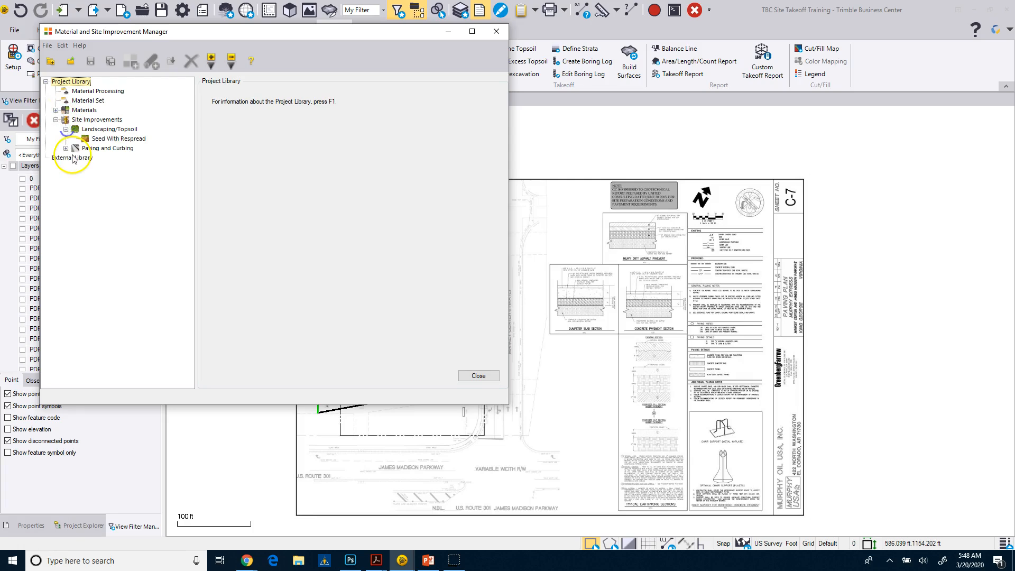
pyautogui.click(103, 139)
pyautogui.rightClick(104, 140)
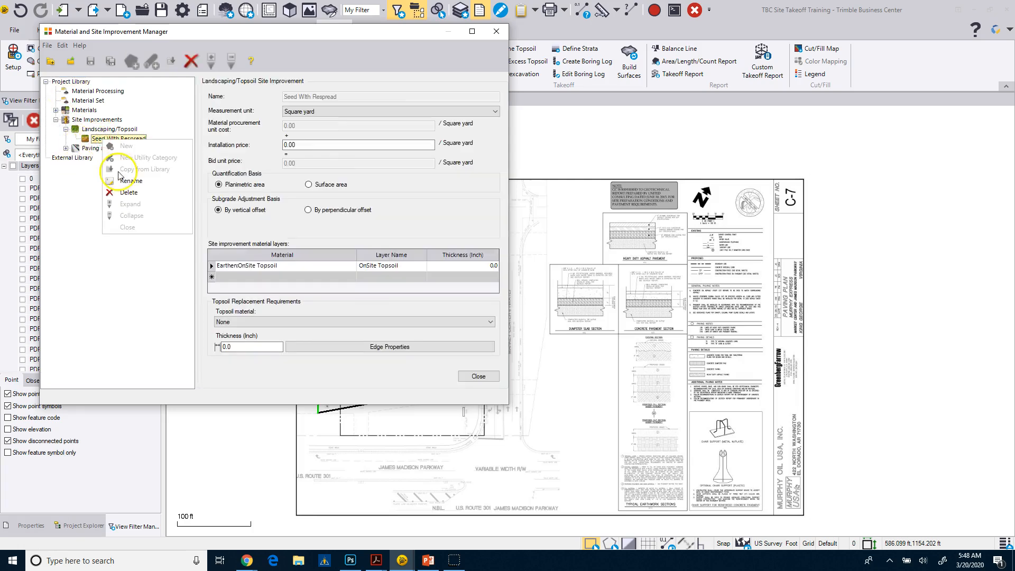
pyautogui.click(130, 181)
pyautogui.doubleClick(101, 136)
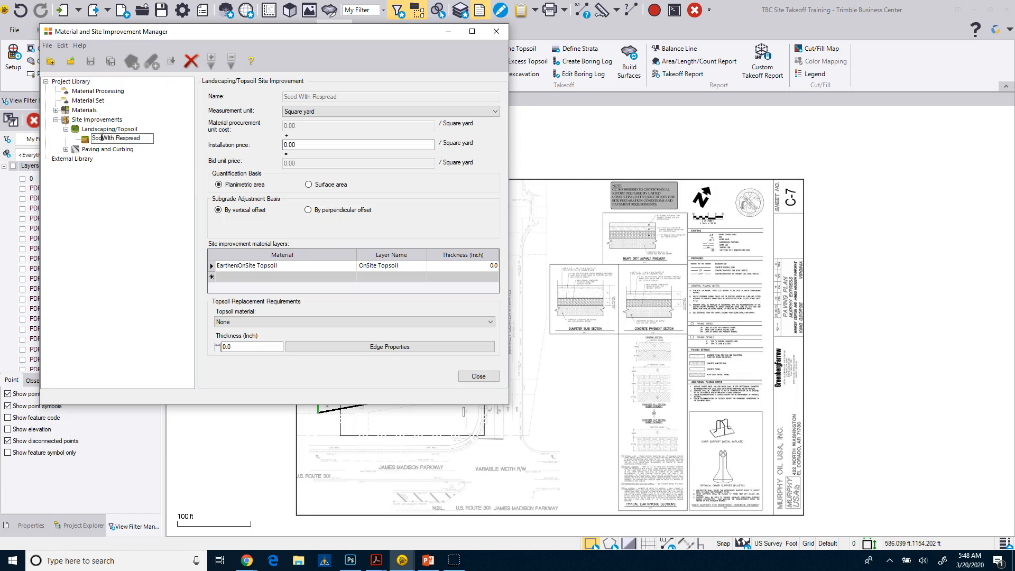
pyautogui.click(143, 191)
# Set the OnSite Topsoil material layer's thickness to 4 inches in Sod With Respread
pyautogui.click(470, 270)
pyautogui.click(471, 266)
pyautogui.write('4')
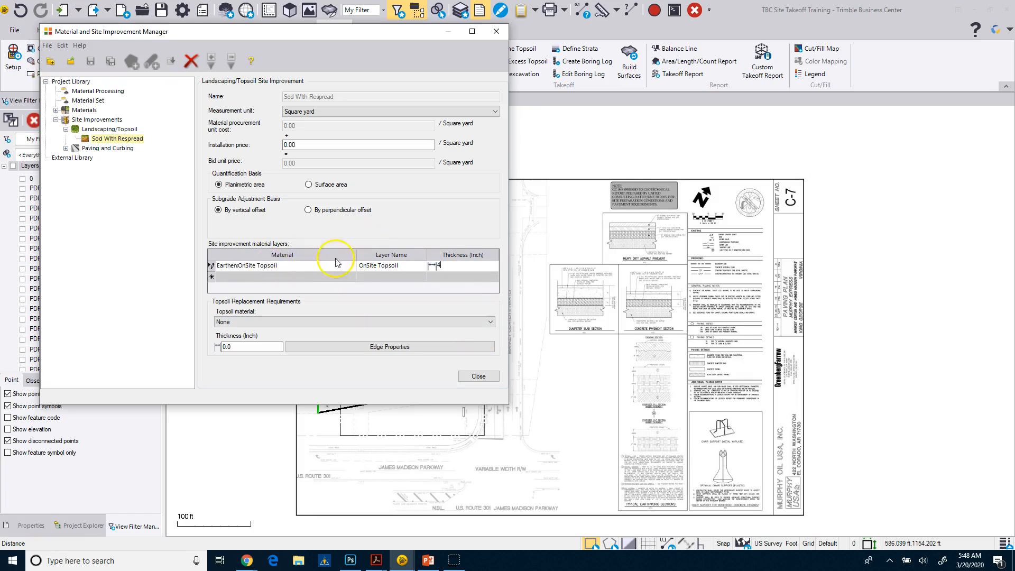
pyautogui.click(304, 276)
pyautogui.click(304, 277)
pyautogui.click(338, 225)
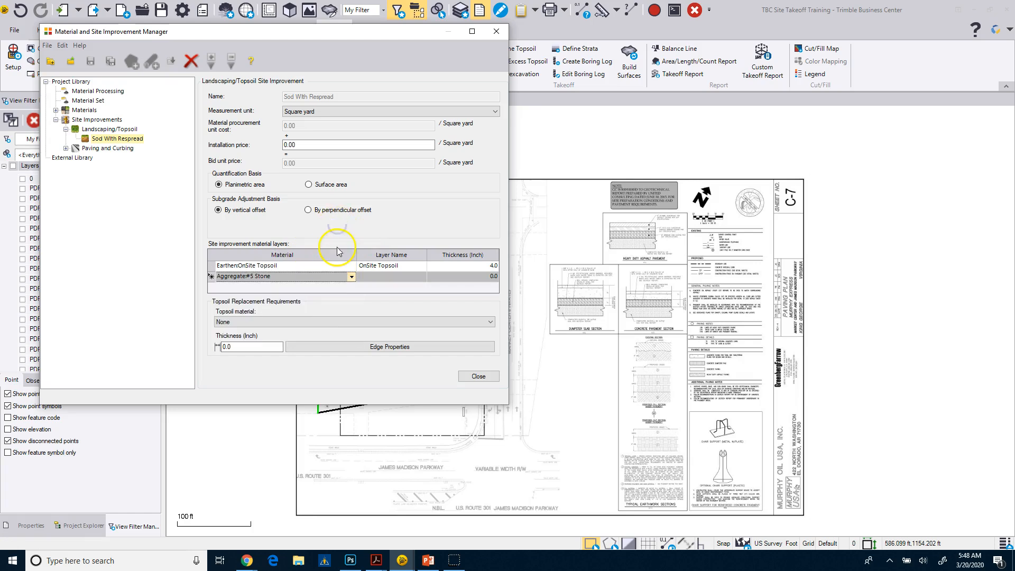
pyautogui.rightClick(233, 281)
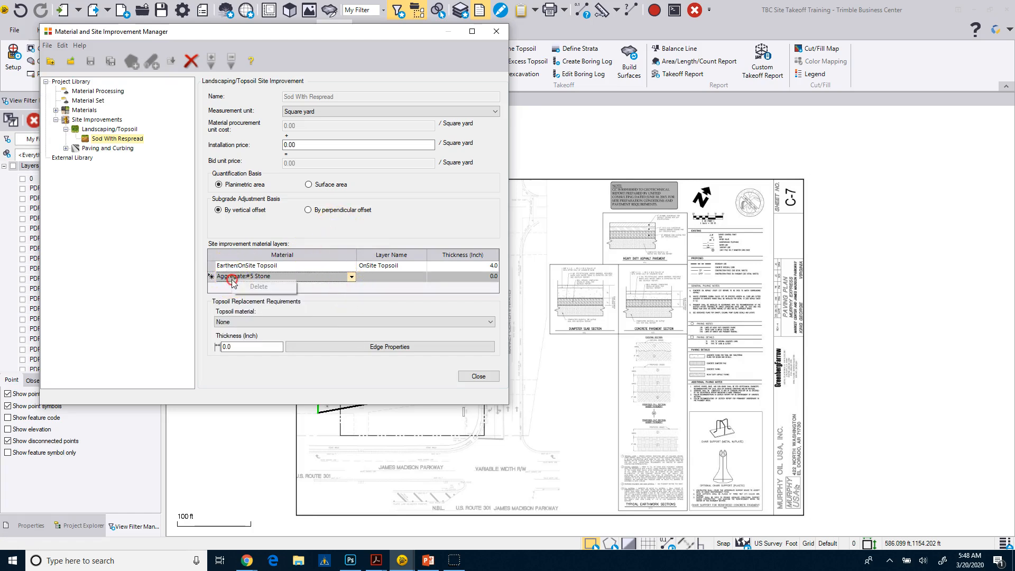
pyautogui.click(212, 277)
pyautogui.rightClick(214, 279)
pyautogui.click(222, 284)
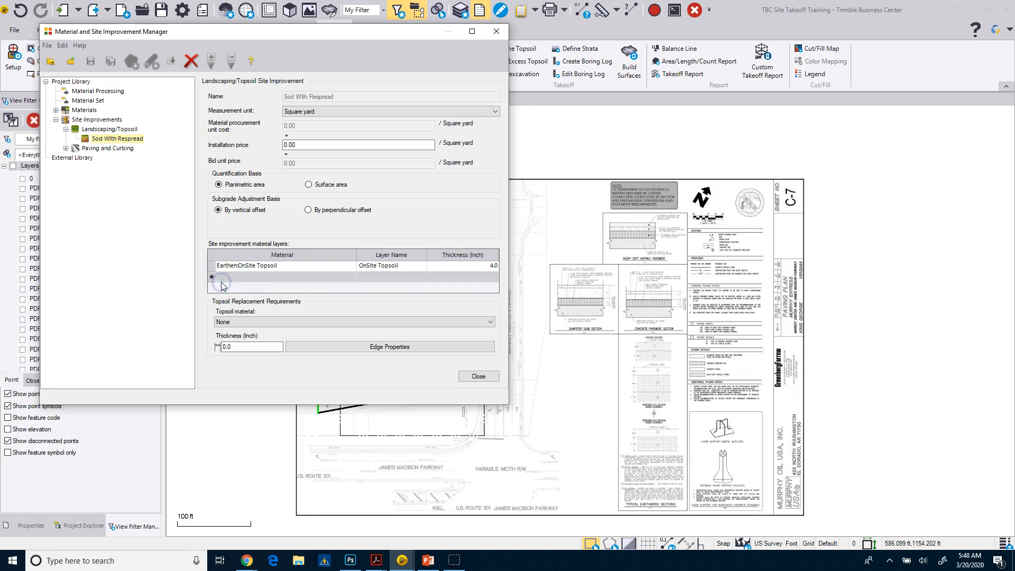
# Choose Earthen:OnSite Topsoil as the topsoil replacement material for Sod With Respread
pyautogui.click(266, 324)
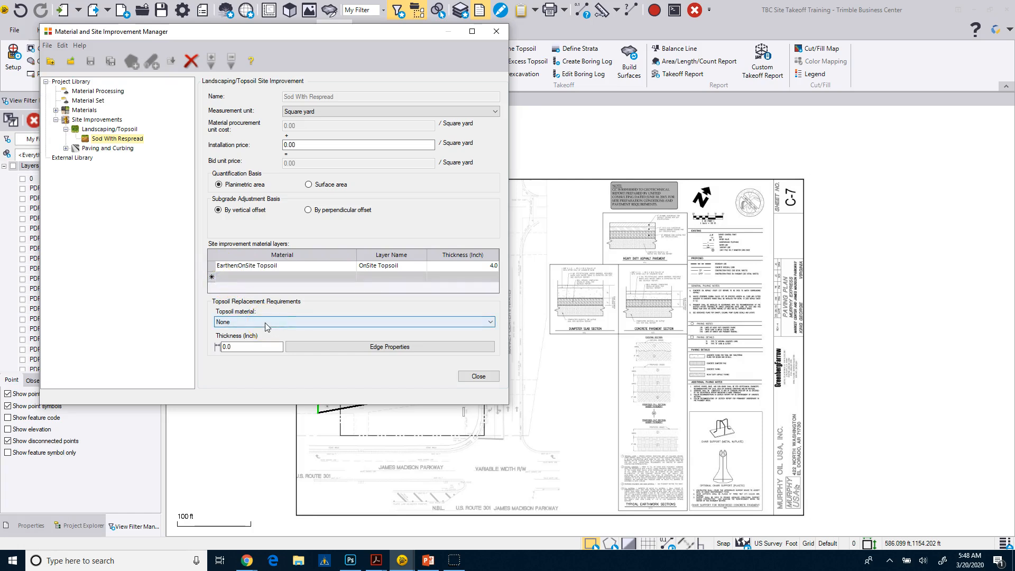
pyautogui.click(273, 322)
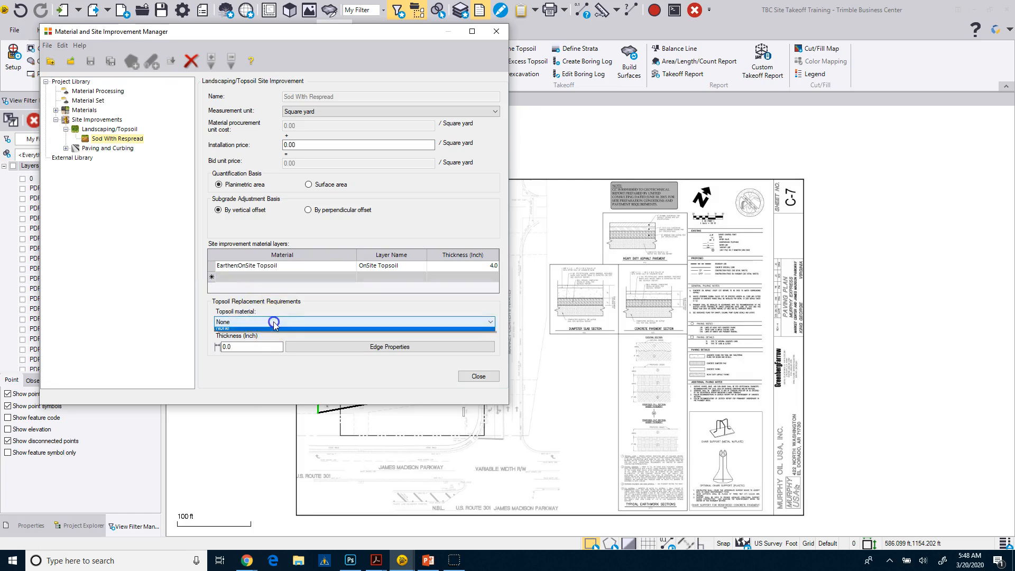
pyautogui.click(265, 331)
# Check the Sloping option in the topsoil edge properties and accept the dialog with the edge set to Vertical
pyautogui.click(250, 350)
pyautogui.click(309, 349)
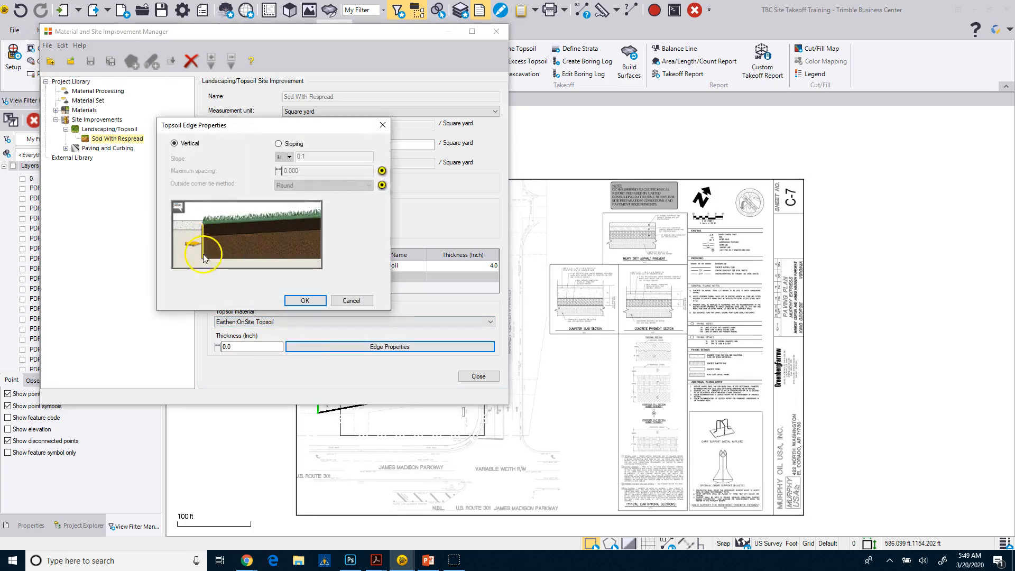
pyautogui.click(279, 144)
pyautogui.click(174, 144)
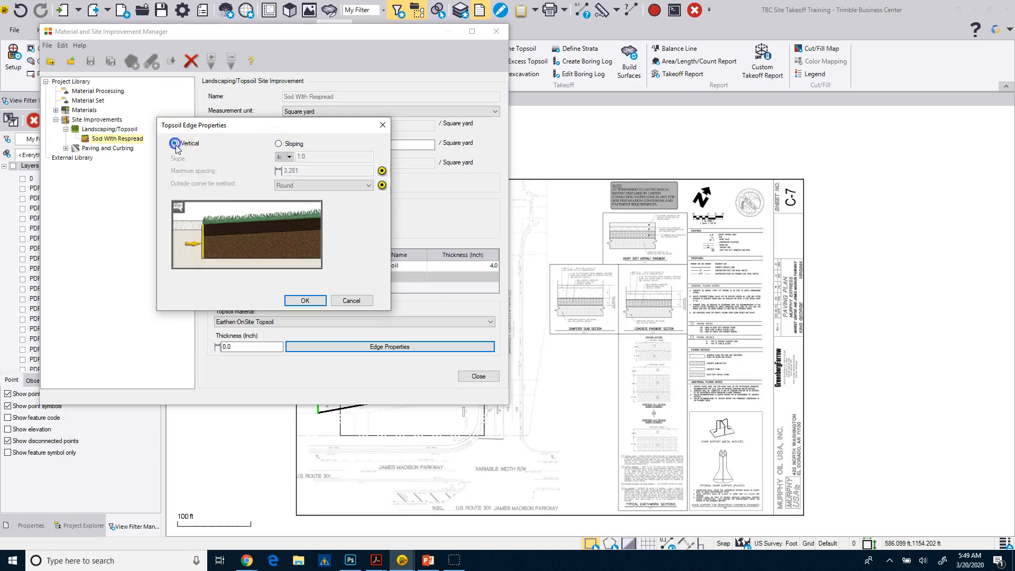
pyautogui.click(300, 301)
# Set the topsoil replacement thickness to 4 inches and close the manager after expanding the Paving and Curbing improvements
pyautogui.click(247, 349)
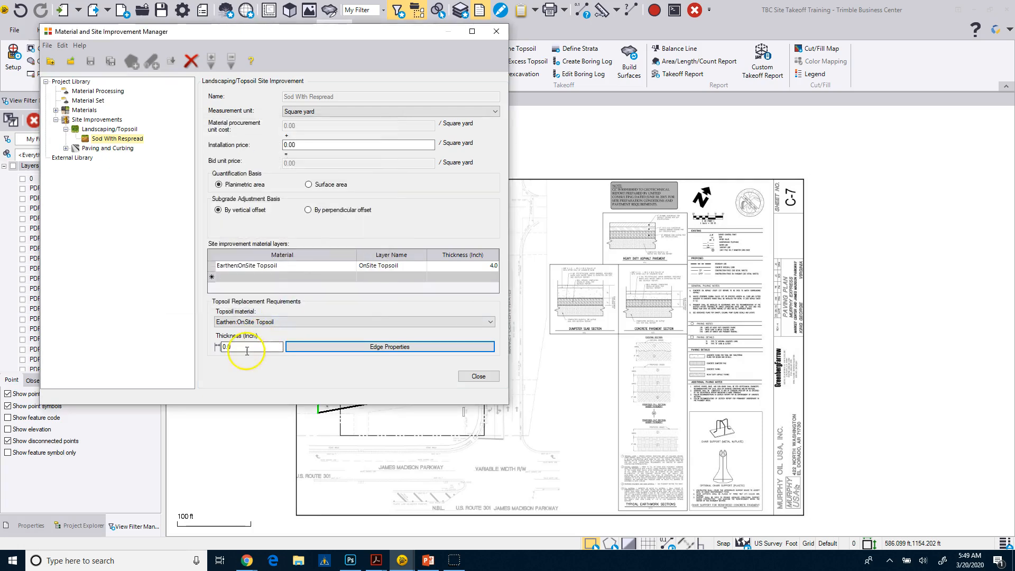
pyautogui.moveTo(245, 348); pyautogui.dragTo(196, 347)
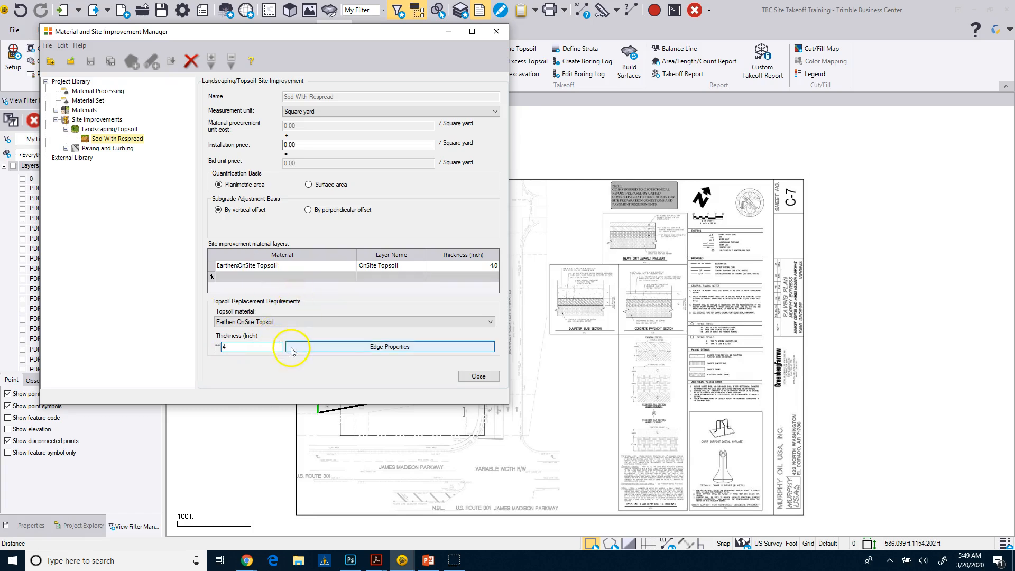
pyautogui.click(351, 269)
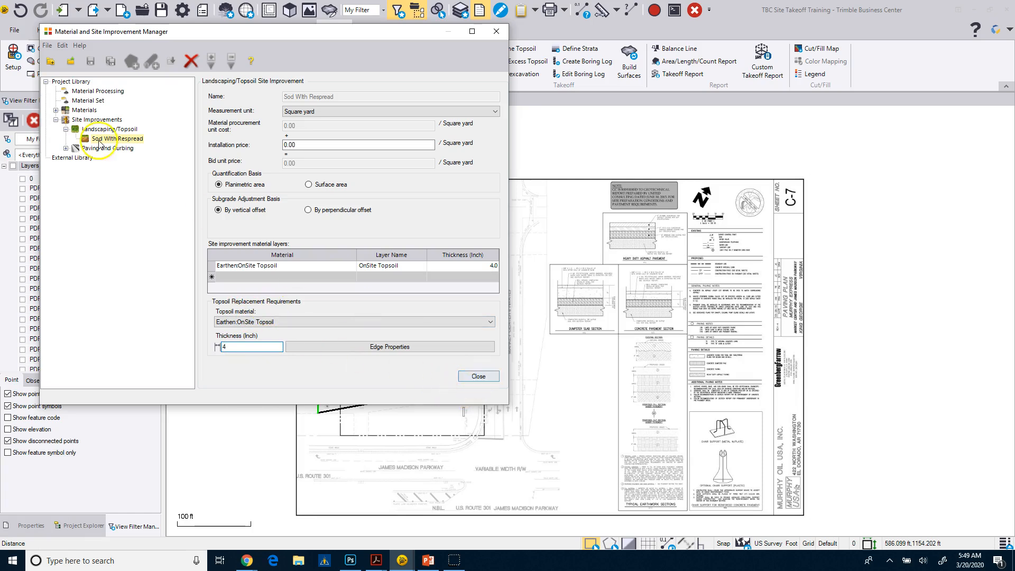
pyautogui.click(66, 148)
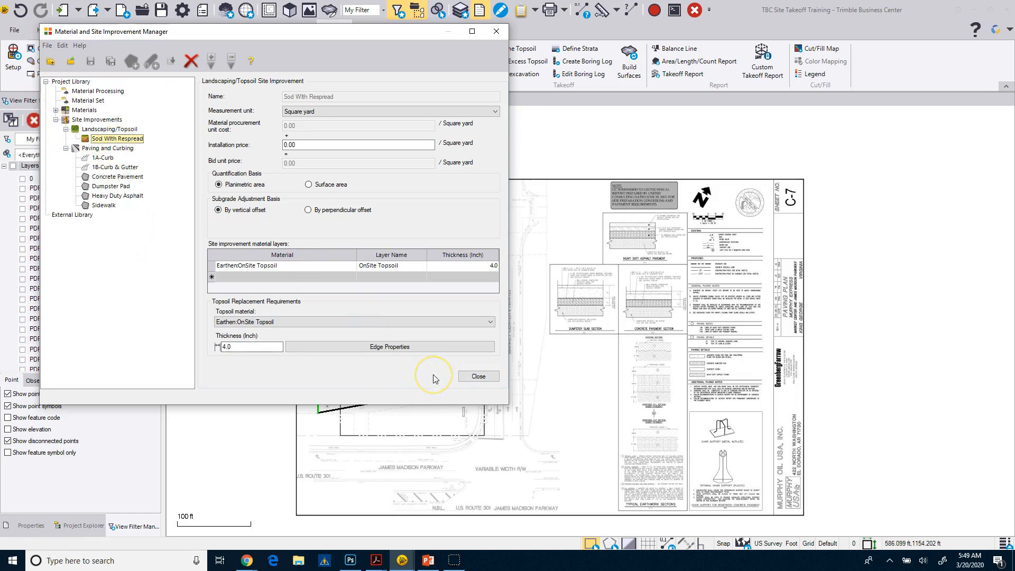
pyautogui.click(478, 377)
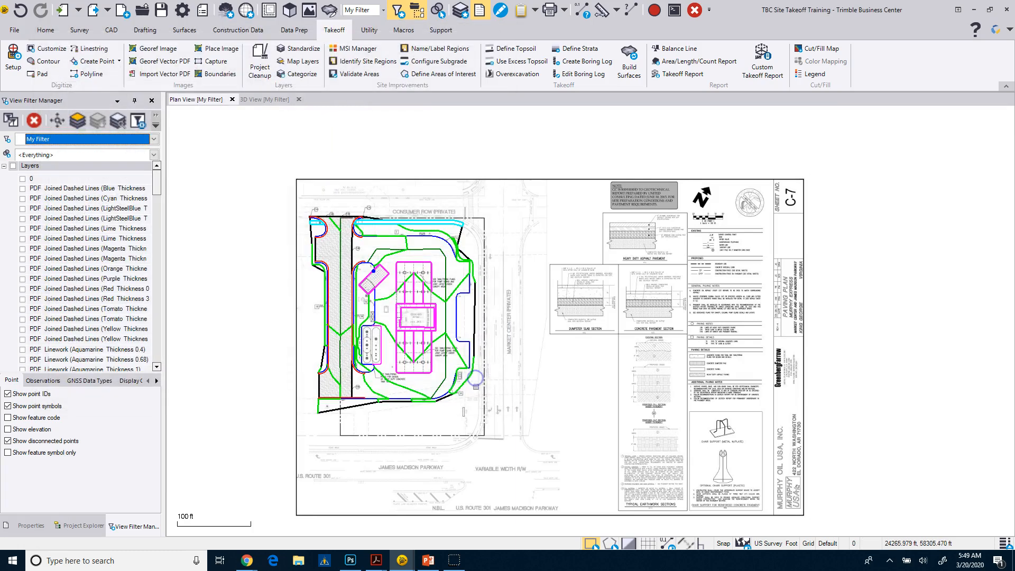